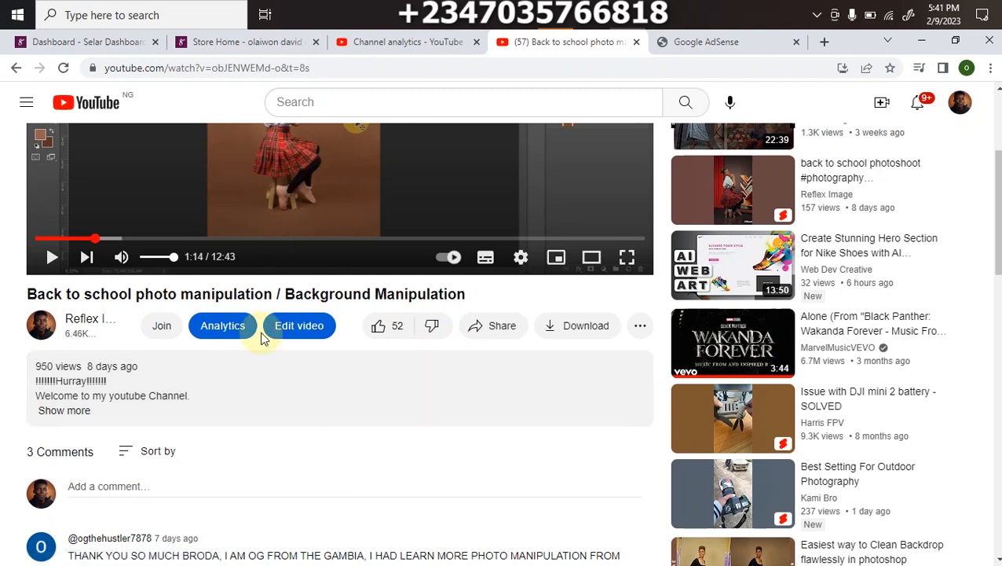
Expand the description of the back to school photo manipulation video and read through its links.
{"action": "mouse_move", "coordinate": [998, 220]}
{"action": "left_mouse_down"}
{"action": "mouse_move", "coordinate": [998, 211]}
{"action": "mouse_move", "coordinate": [998, 239]}
{"action": "left_mouse_up"}
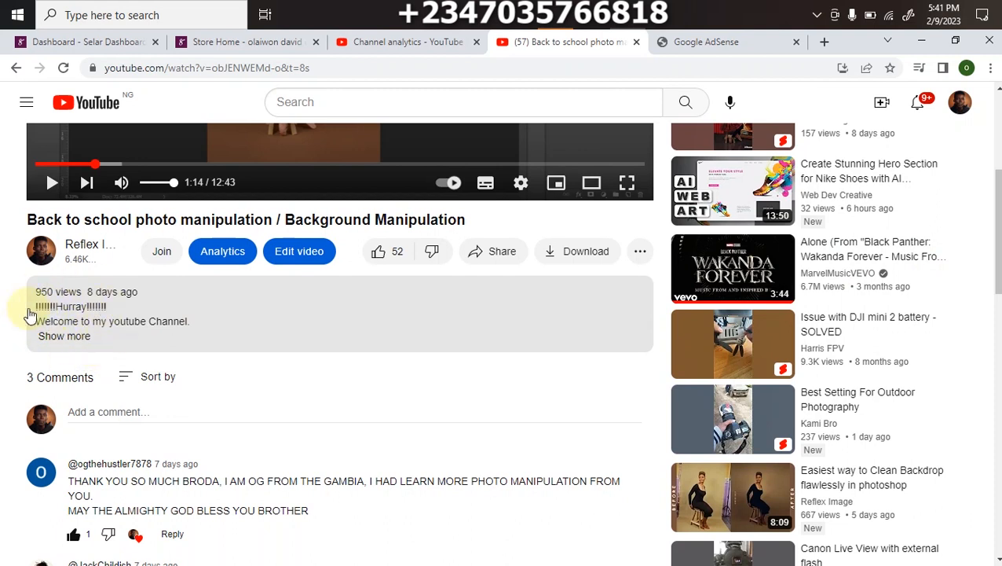
{"action": "left_click", "coordinate": [70, 342]}
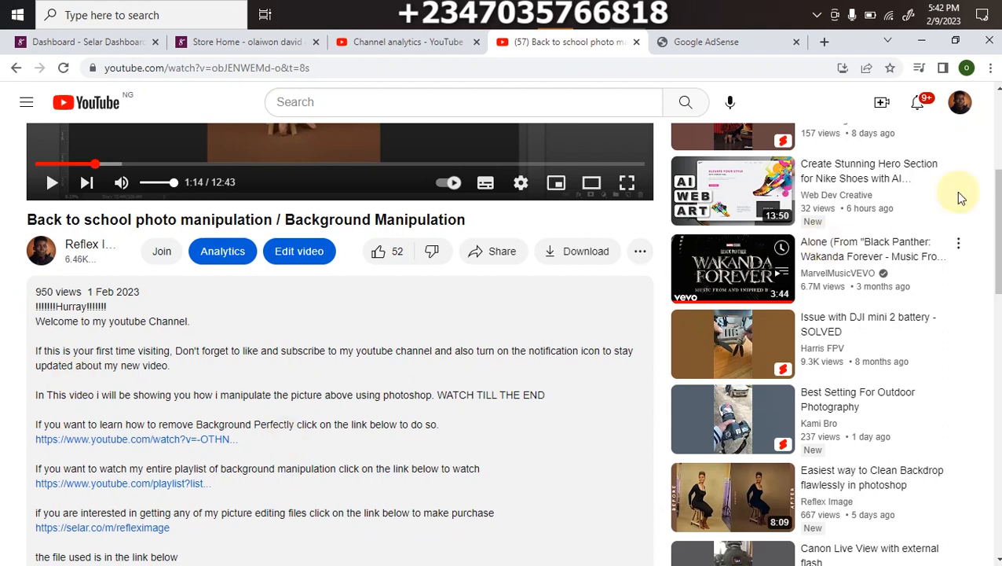
{"action": "scroll", "coordinate": [868, 237], "scroll_direction": "down", "scroll_amount": 3}
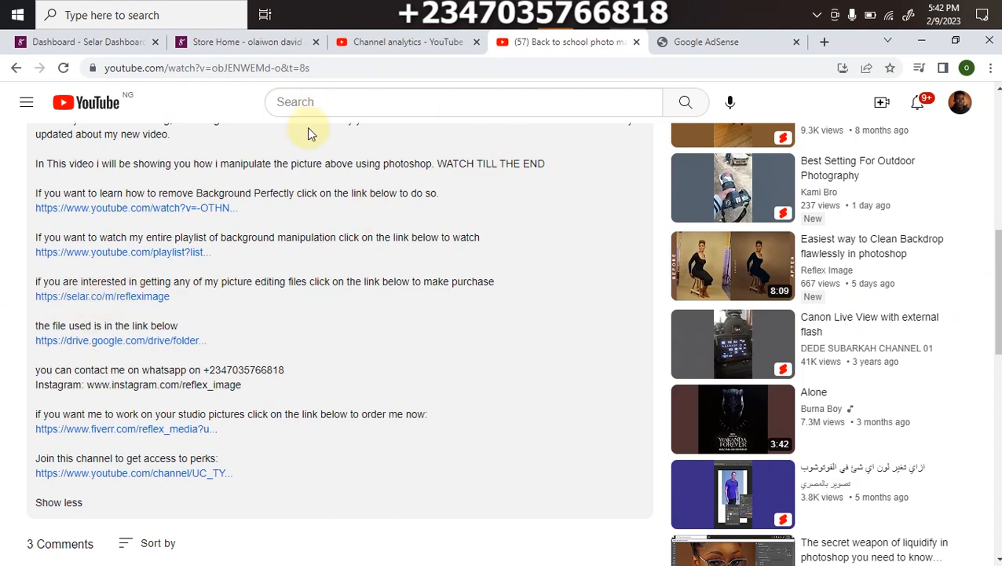
Switch to the Selar store page and browse the featured items and the full list of editing products.
{"action": "left_click", "coordinate": [214, 42]}
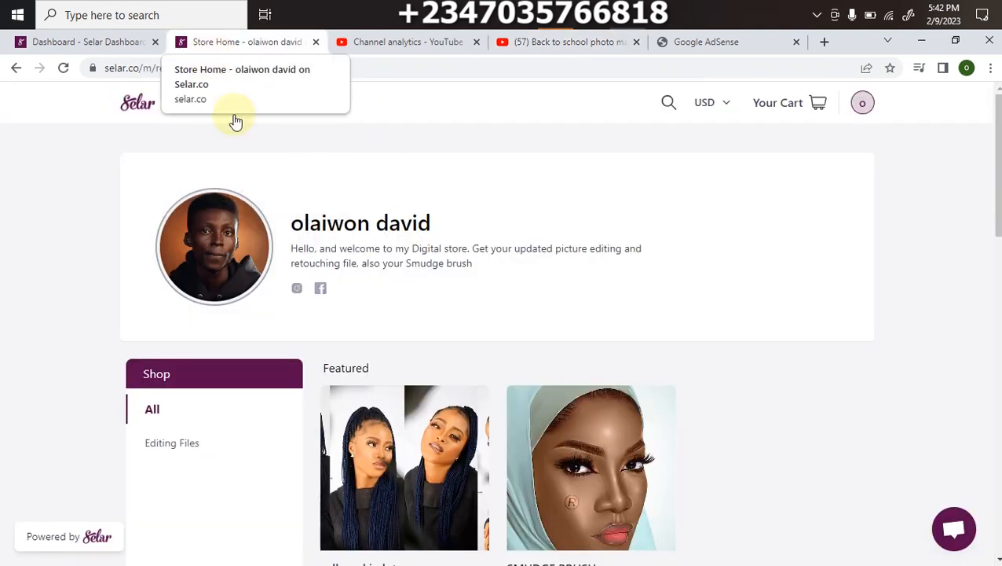
{"action": "scroll", "coordinate": [991, 208], "scroll_direction": "down", "scroll_amount": 2}
{"action": "scroll", "coordinate": [805, 272], "scroll_direction": "down", "scroll_amount": 1}
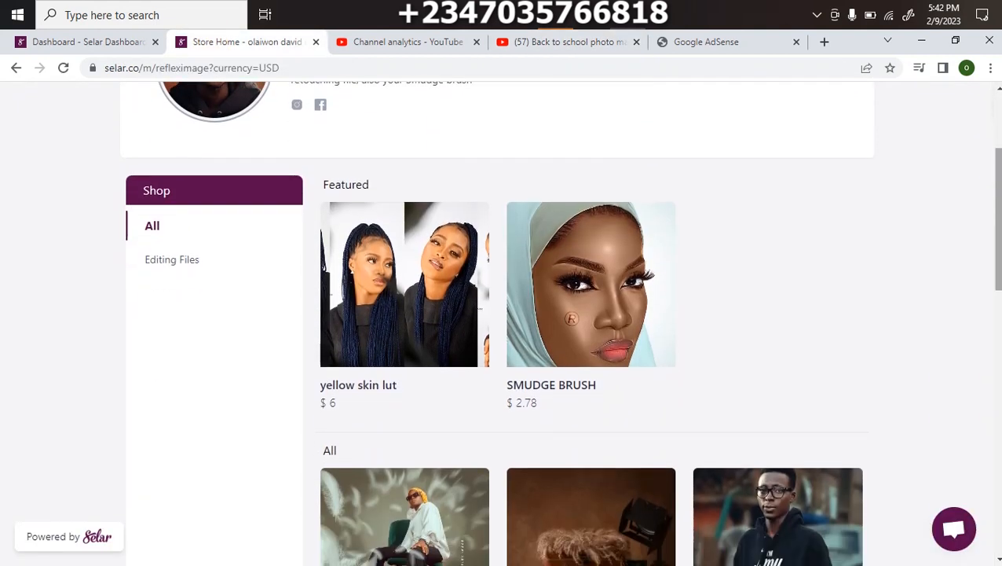
{"action": "scroll", "coordinate": [806, 273], "scroll_direction": "up", "scroll_amount": 1}
{"action": "mouse_move", "coordinate": [340, 266]}
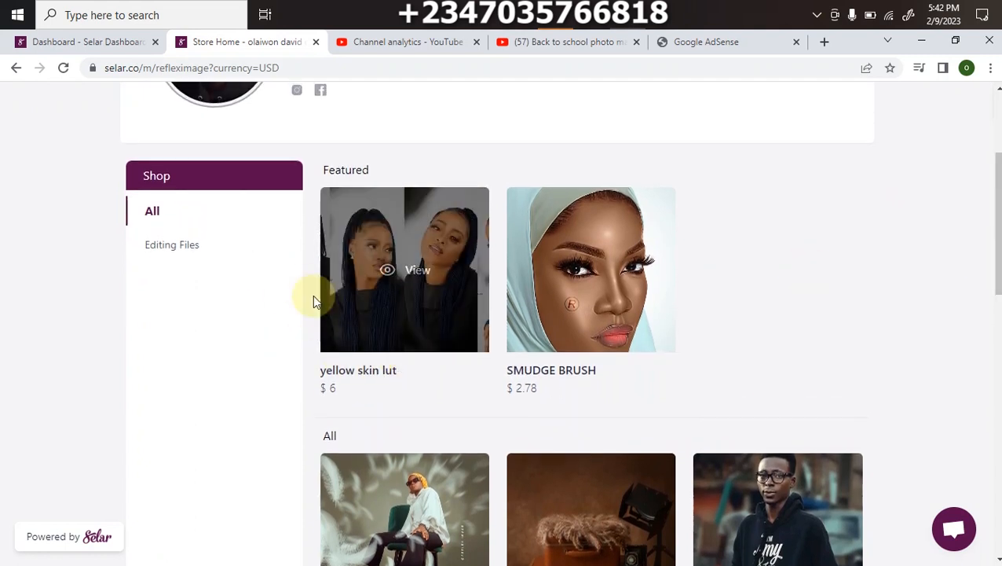
{"action": "scroll", "coordinate": [462, 343], "scroll_direction": "down", "scroll_amount": 3}
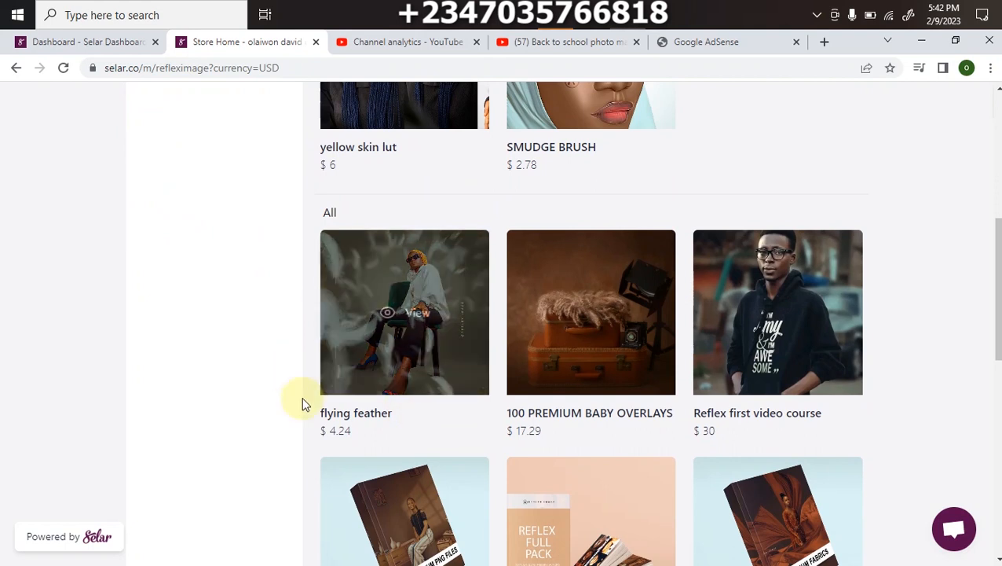
{"action": "mouse_move", "coordinate": [350, 297]}
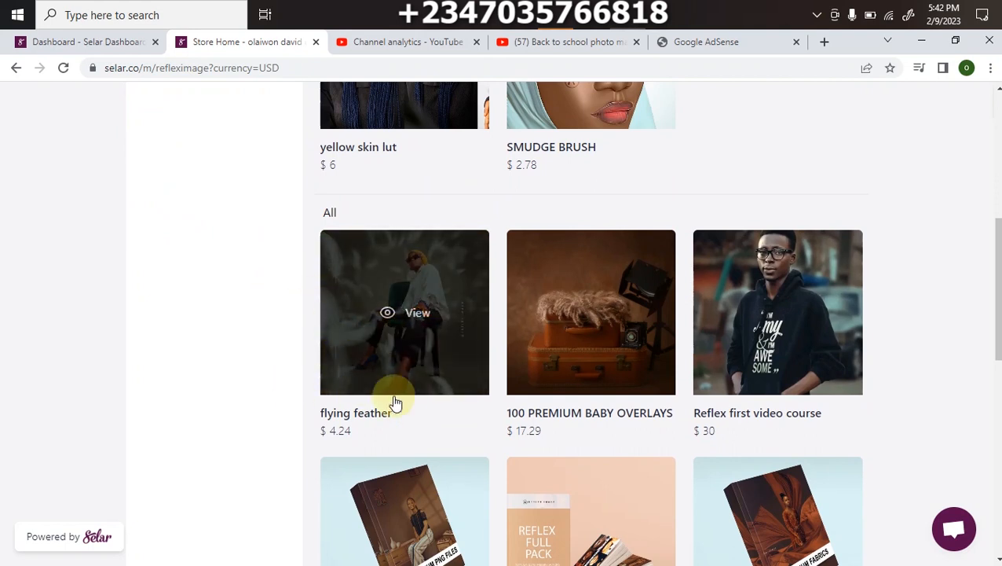
{"action": "mouse_move", "coordinate": [599, 351]}
{"action": "mouse_move", "coordinate": [795, 347]}
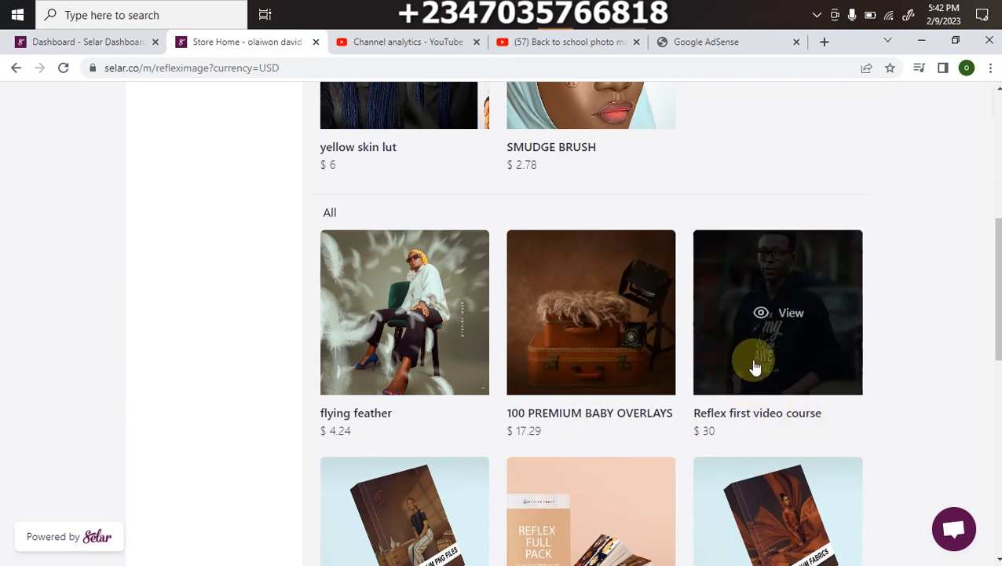
{"action": "left_click_drag", "start_coordinate": [998, 258], "coordinate": [998, 325]}
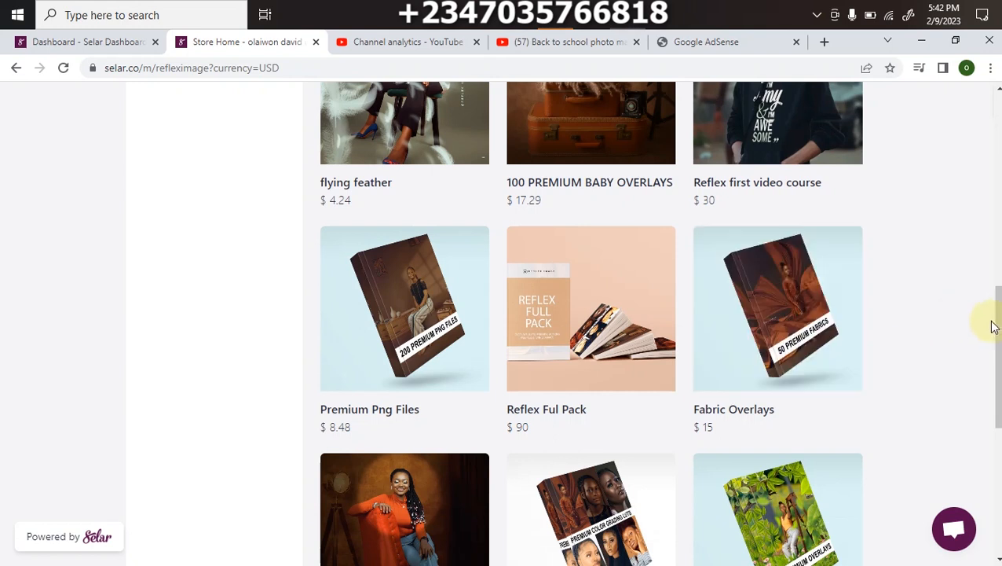
{"action": "scroll", "coordinate": [993, 324], "scroll_direction": "down", "scroll_amount": 3}
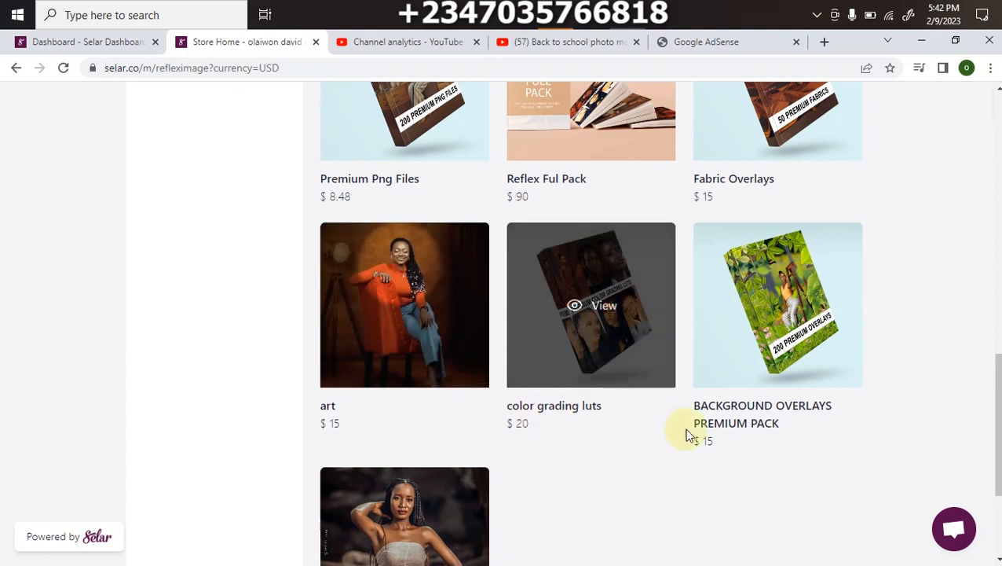
{"action": "scroll", "coordinate": [986, 405], "scroll_direction": "down", "scroll_amount": 3}
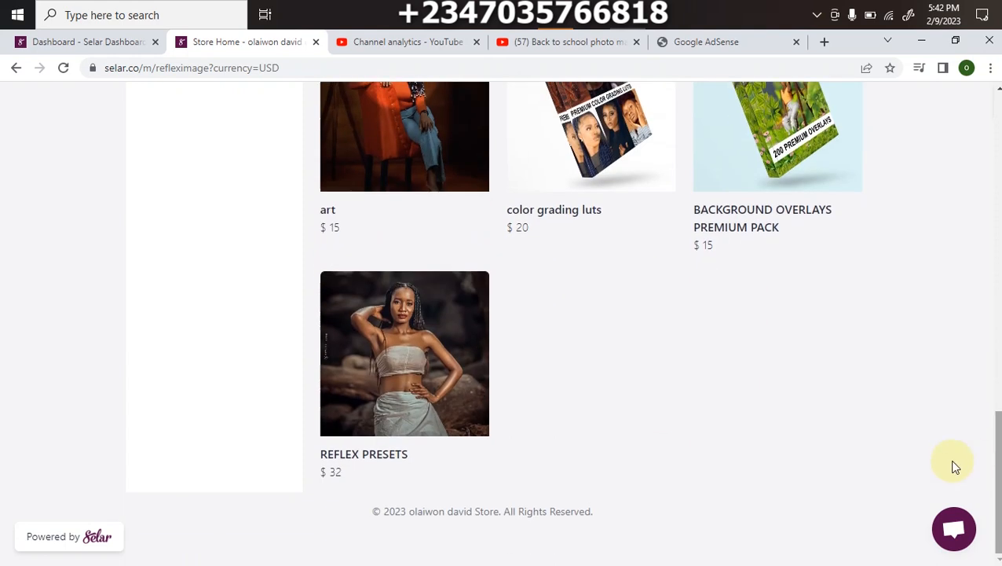
{"action": "scroll", "coordinate": [563, 323], "scroll_direction": "up", "scroll_amount": 15}
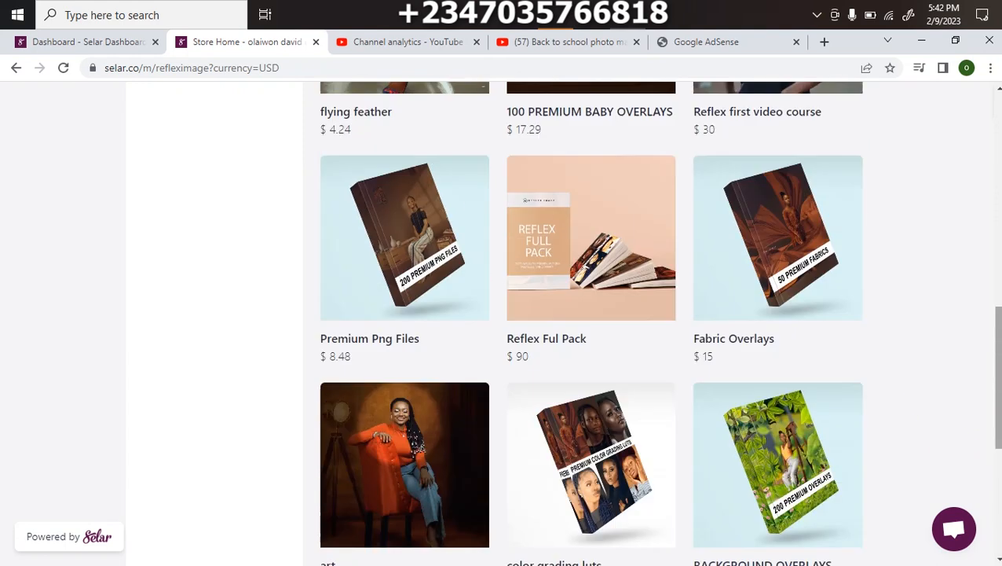
{"action": "scroll", "coordinate": [562, 323], "scroll_direction": "down", "scroll_amount": 8}
{"action": "scroll", "coordinate": [562, 323], "scroll_direction": "down", "scroll_amount": 4}
{"action": "scroll", "coordinate": [563, 323], "scroll_direction": "up", "scroll_amount": 9}
{"action": "scroll", "coordinate": [889, 179], "scroll_direction": "up", "scroll_amount": 3}
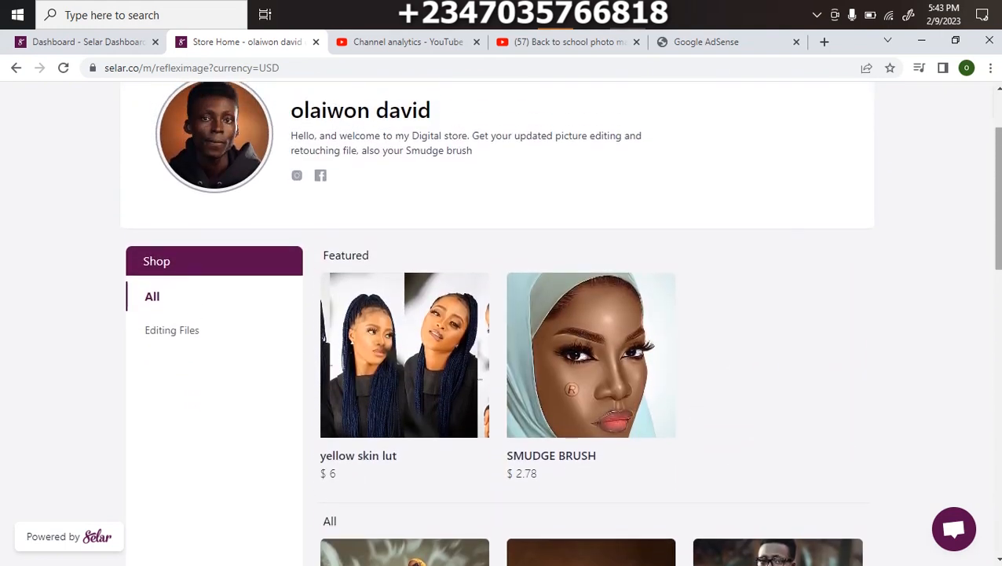
{"action": "left_click", "coordinate": [705, 110]}
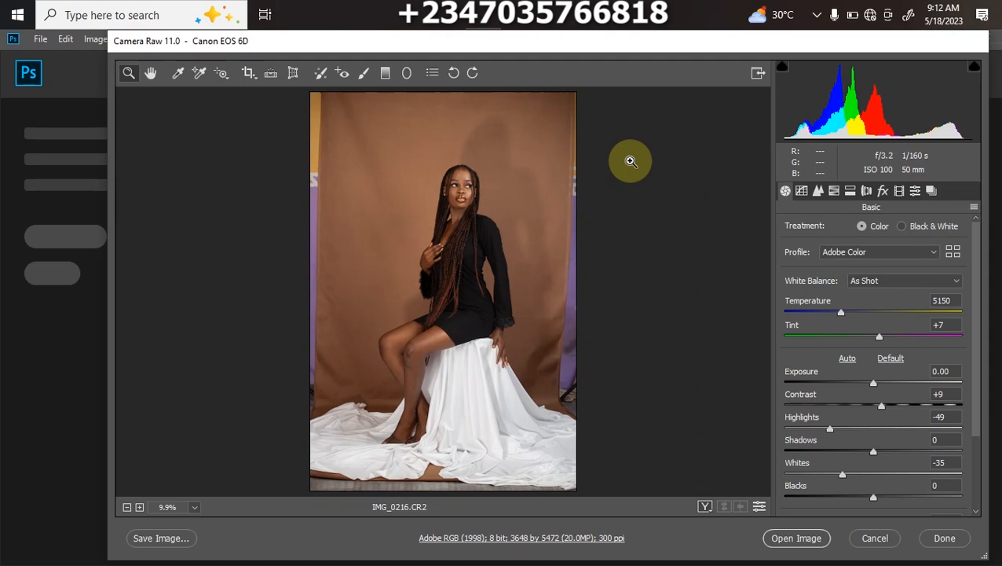
Raise the raw photo's exposure to +0.30 in Camera Raw and open the image in Photoshop.
{"action": "left_click", "coordinate": [624, 17]}
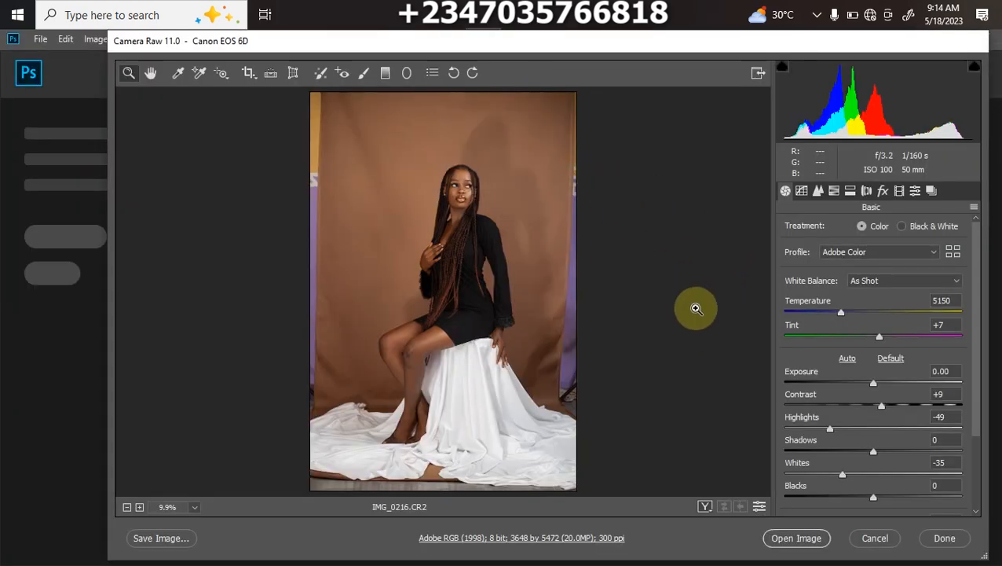
{"action": "left_click", "coordinate": [880, 383]}
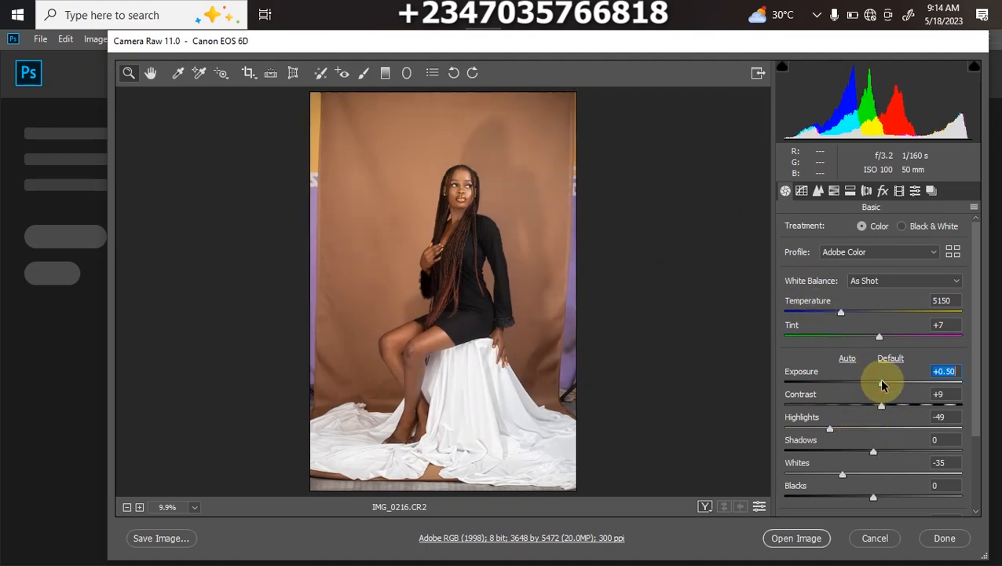
{"action": "left_click_drag", "start_coordinate": [880, 384], "coordinate": [879, 383]}
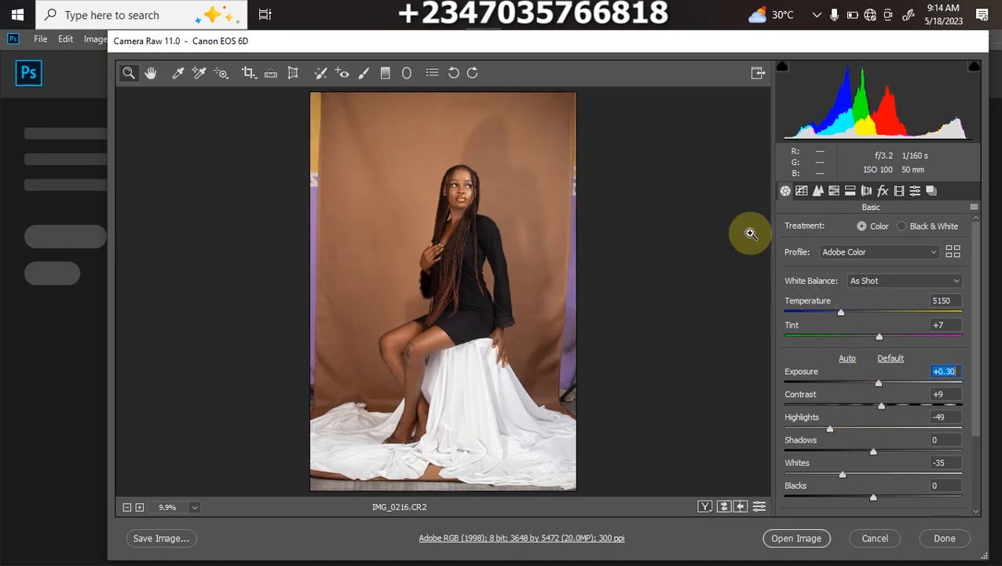
{"action": "left_click", "coordinate": [790, 540]}
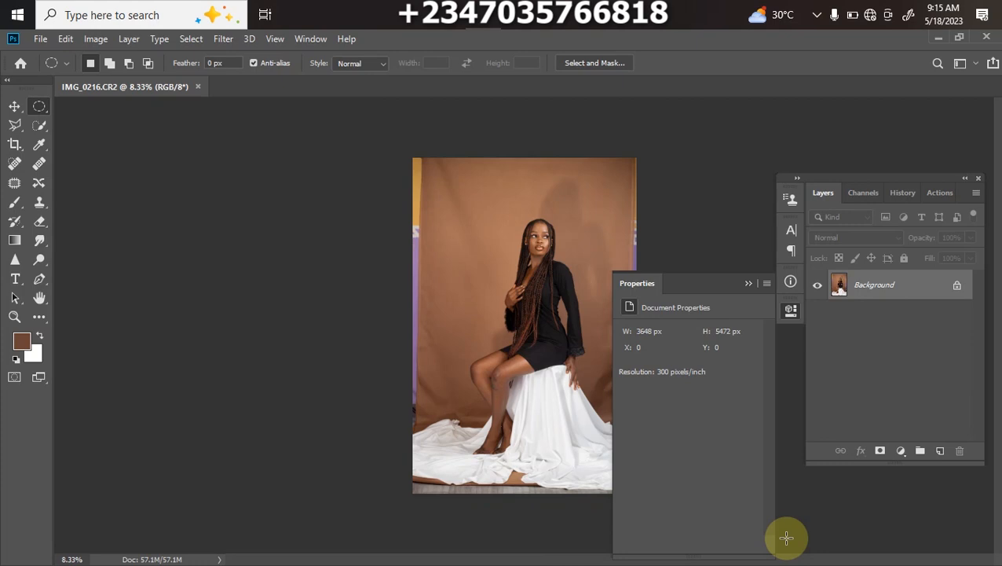
Collapse the document properties and extend the canvas to a 4:5 ratio at full photo height, with equal white strips at both sides.
{"action": "left_click", "coordinate": [748, 284]}
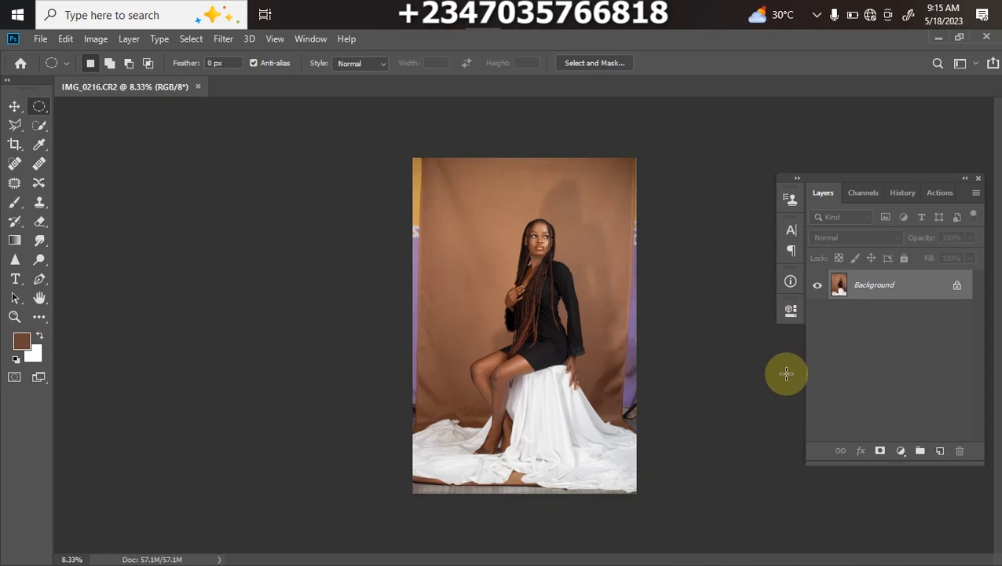
{"action": "key", "text": "c"}
{"action": "left_click_drag", "start_coordinate": [634, 466], "coordinate": [645, 479]}
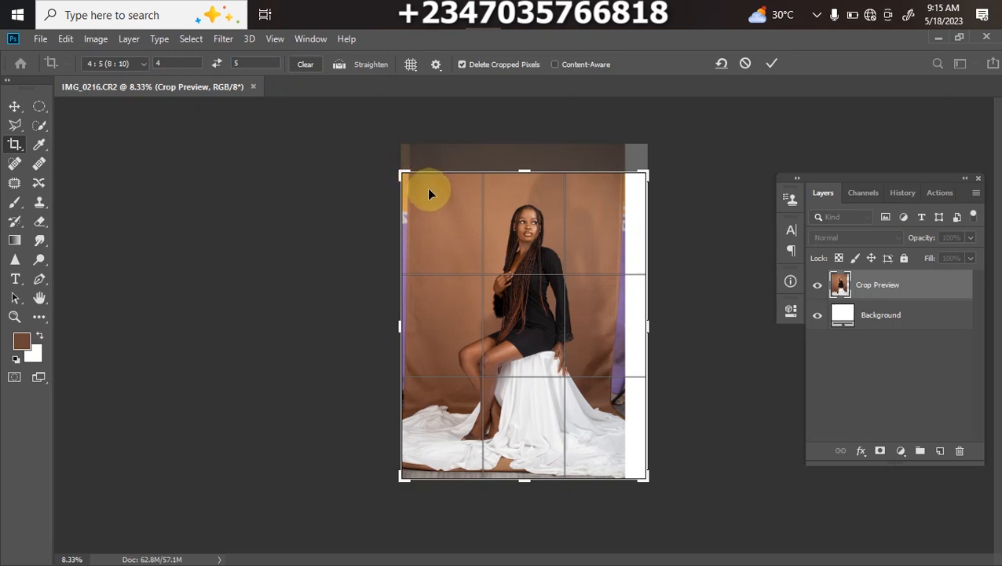
{"action": "left_click_drag", "start_coordinate": [399, 172], "coordinate": [393, 161]}
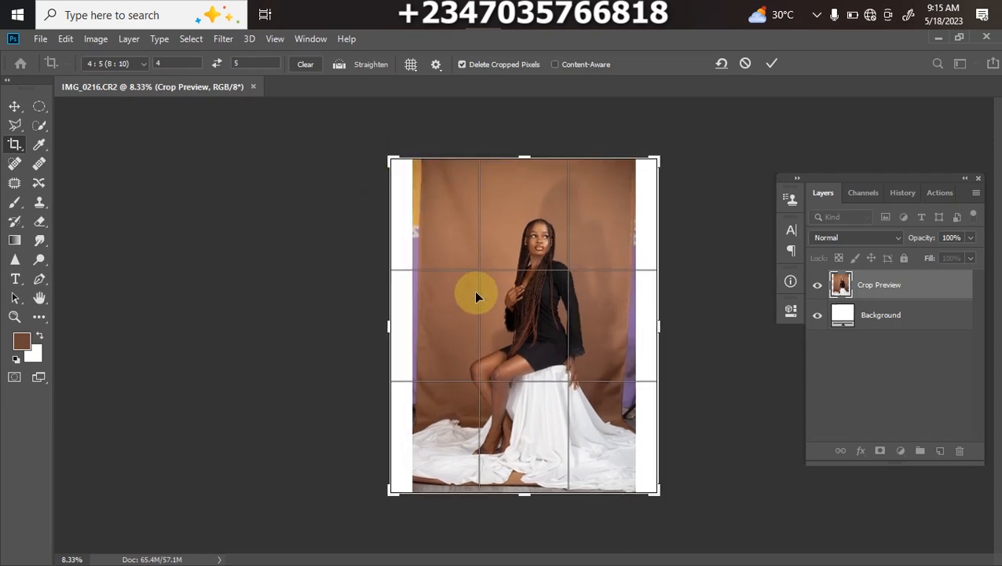
{"action": "double_click", "coordinate": [508, 360]}
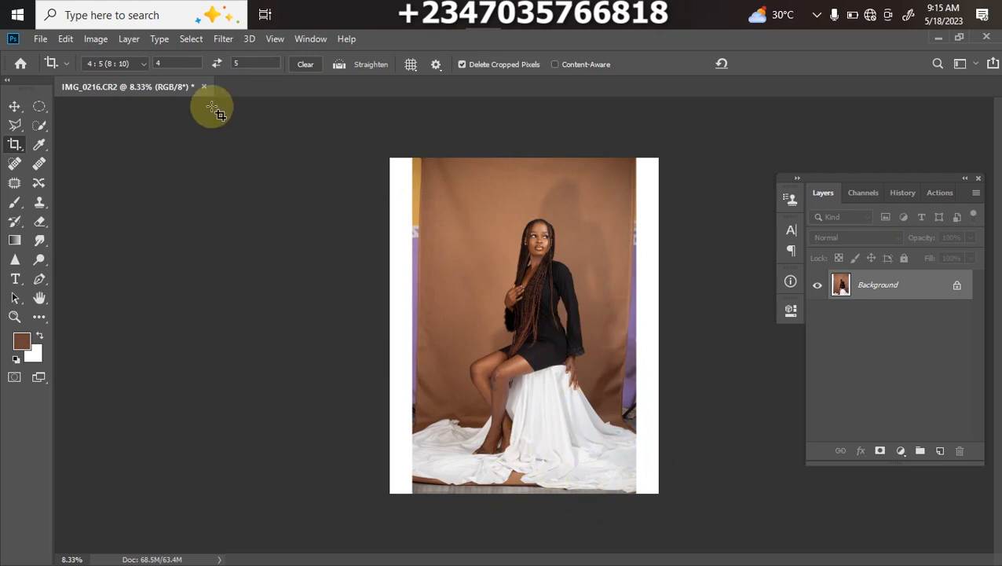
Select a rectangular strip of backdrop along the photo's right edge, stretch it to about 351% width over the white margin, and deselect.
{"action": "left_click", "coordinate": [39, 112]}
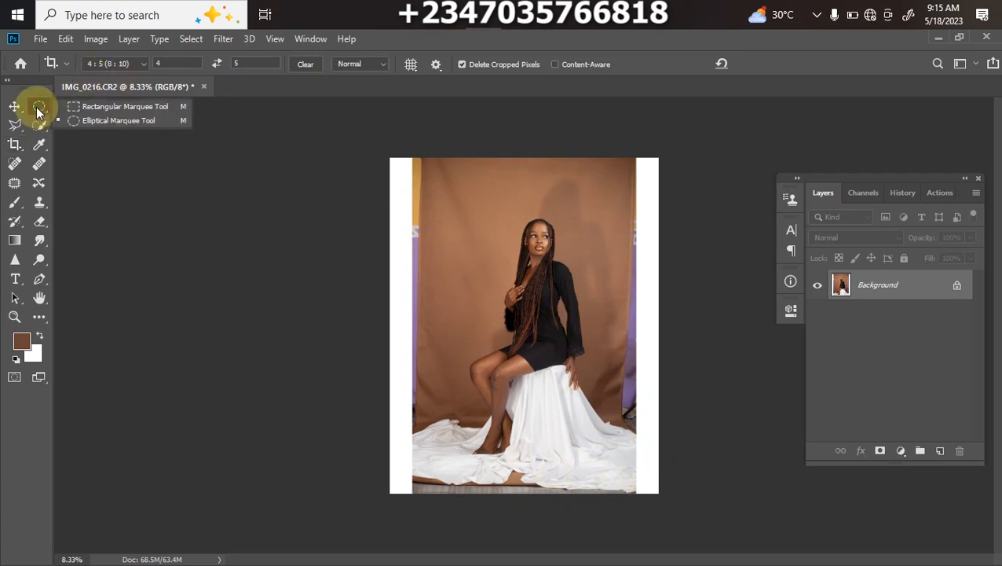
{"action": "left_click", "coordinate": [91, 109]}
{"action": "left_click_drag", "start_coordinate": [616, 153], "coordinate": [817, 560]}
{"action": "key", "text": "shift+Left"}
{"action": "key", "text": "shift+Left"}
{"action": "key", "text": "shift+Left"}
{"action": "key", "text": "shift+Left"}
{"action": "key", "text": "shift+Left"}
{"action": "key", "text": "shift+Left"}
{"action": "key", "text": "shift+Left"}
{"action": "key", "text": "shift+Left"}
{"action": "key", "text": "shift+Left"}
{"action": "key", "text": "shift+Left"}
{"action": "key", "text": "shift+Left"}
{"action": "key", "text": "shift+Left"}
{"action": "key", "text": "shift+Left"}
{"action": "key", "text": "shift+Left"}
{"action": "key", "text": "shift+Left"}
{"action": "key", "text": "shift+Left"}
{"action": "key", "text": "shift+Left"}
{"action": "key", "text": "shift+Left"}
{"action": "key", "text": "shift+Left"}
{"action": "key", "text": "shift+Left"}
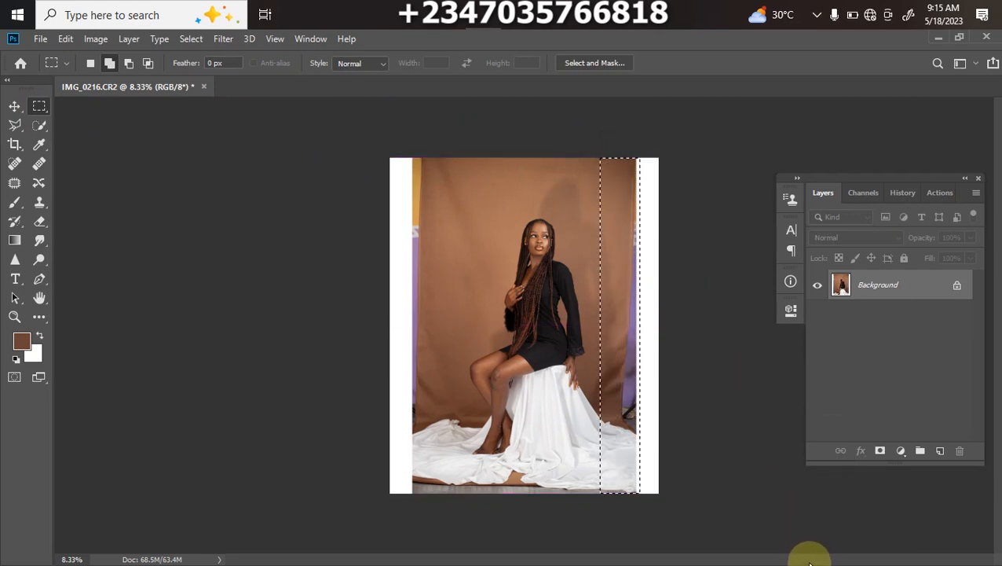
{"action": "key", "text": "ctrl+t"}
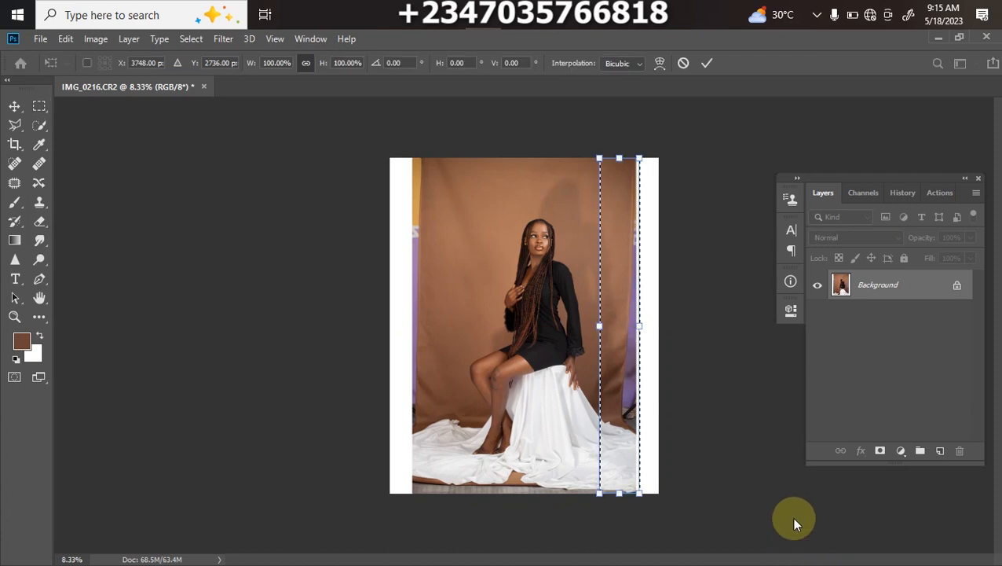
{"action": "left_click_drag", "start_coordinate": [641, 327], "coordinate": [740, 326]}
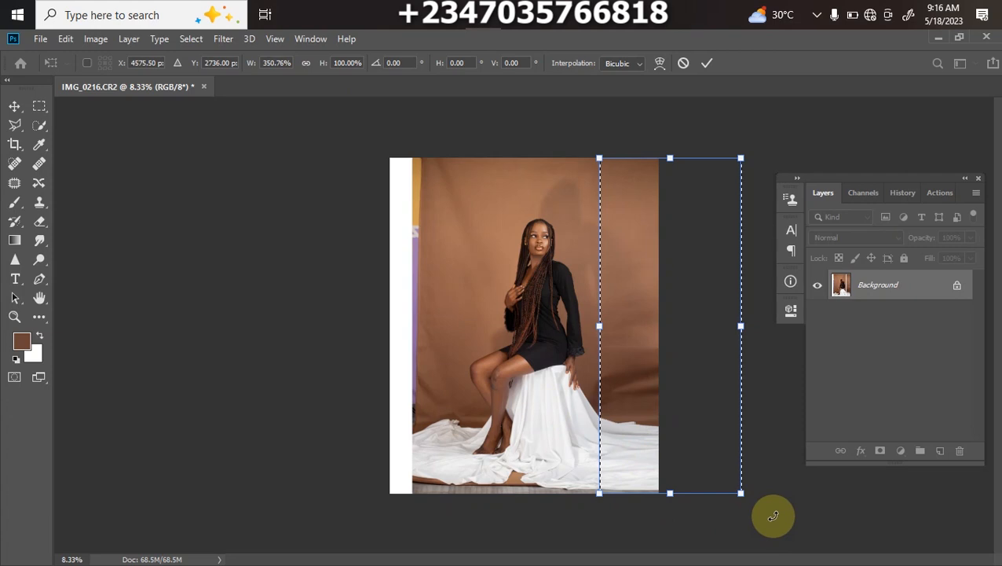
{"action": "key", "text": "Return"}
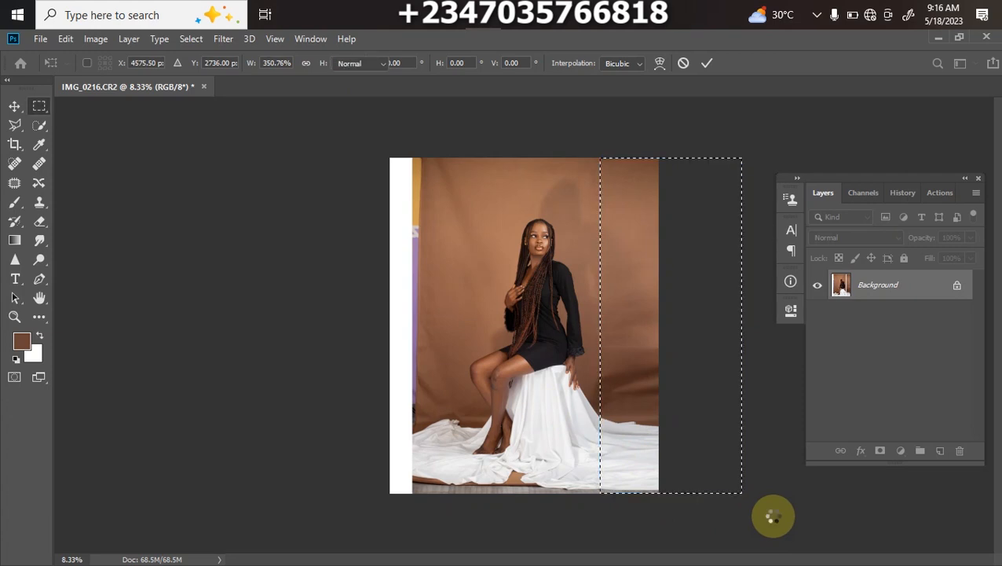
{"action": "left_click", "coordinate": [772, 517]}
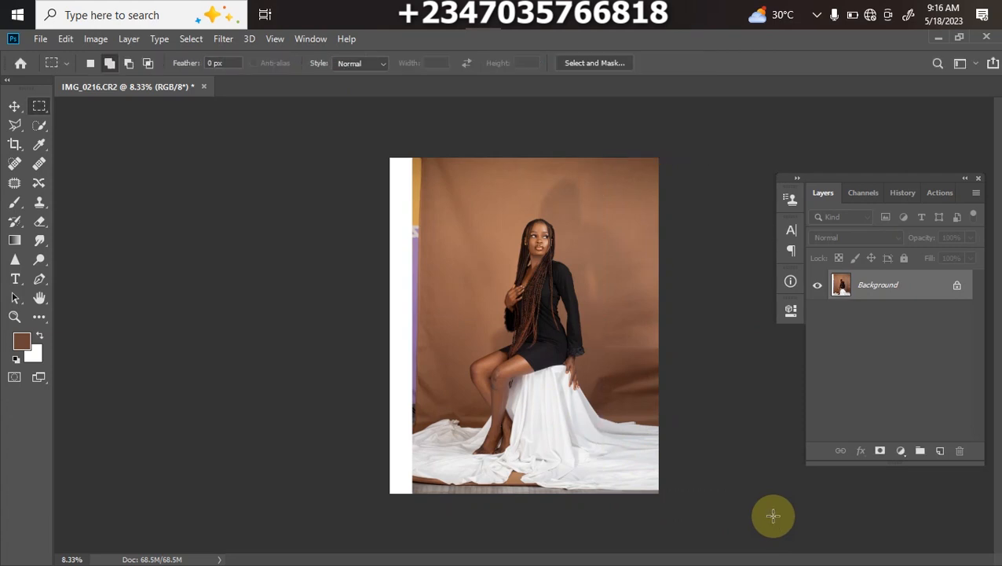
Select the strip along the photo's left edge, stretch it outward to about 182% width to cover the white margin, and deselect.
{"action": "left_click_drag", "start_coordinate": [353, 141], "coordinate": [448, 487]}
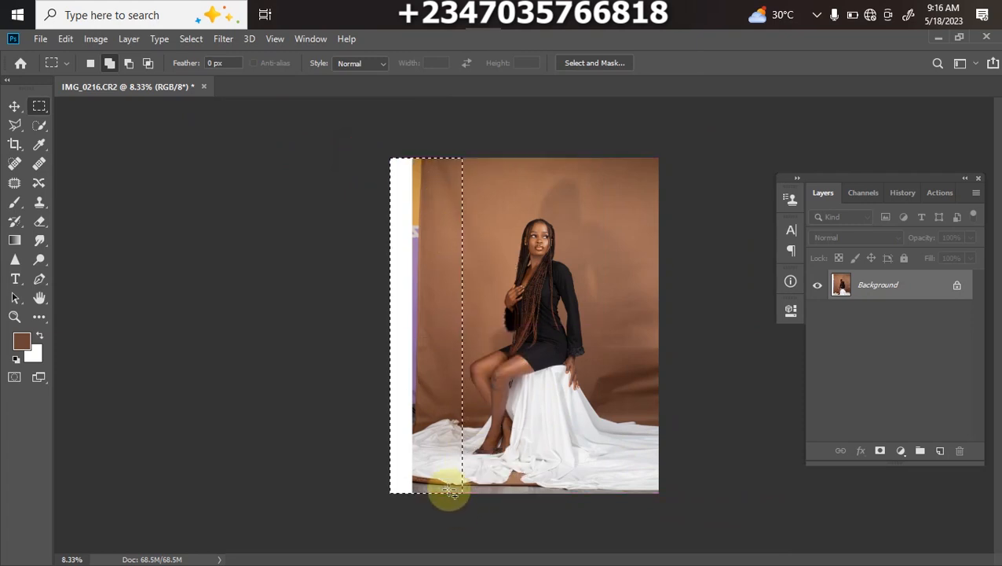
{"action": "key", "text": "ctrl+t"}
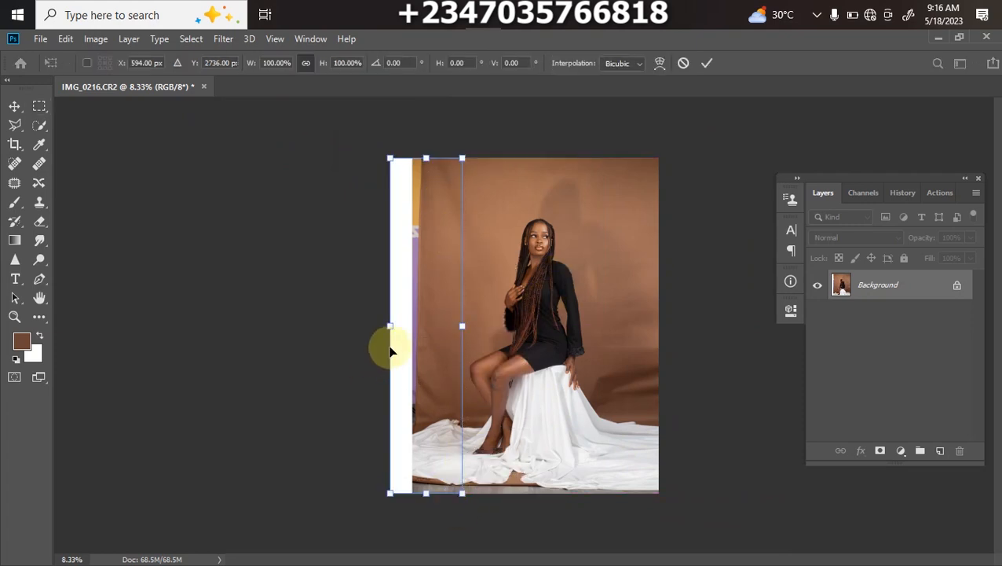
{"action": "left_click_drag", "start_coordinate": [390, 327], "coordinate": [330, 328]}
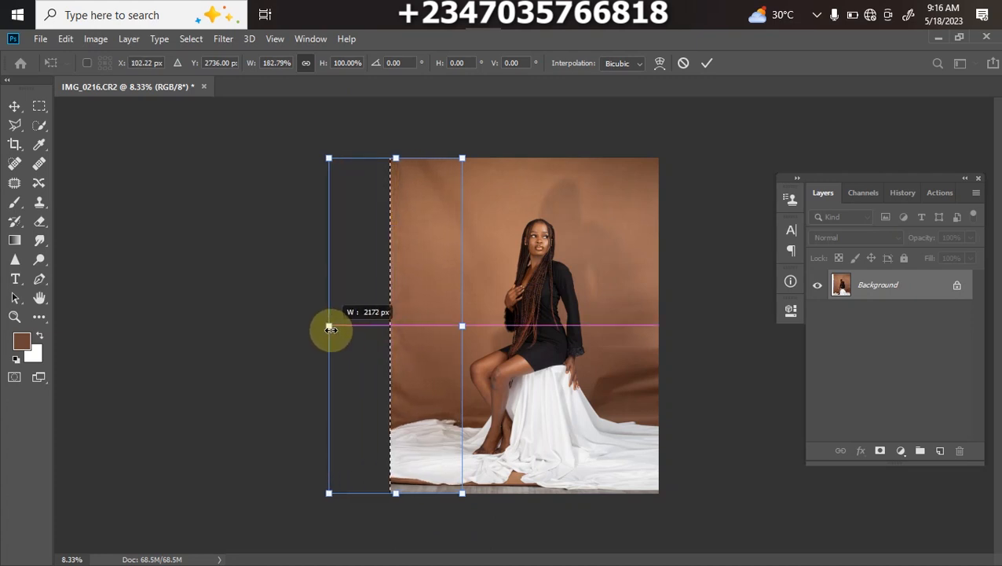
{"action": "key", "text": "Return"}
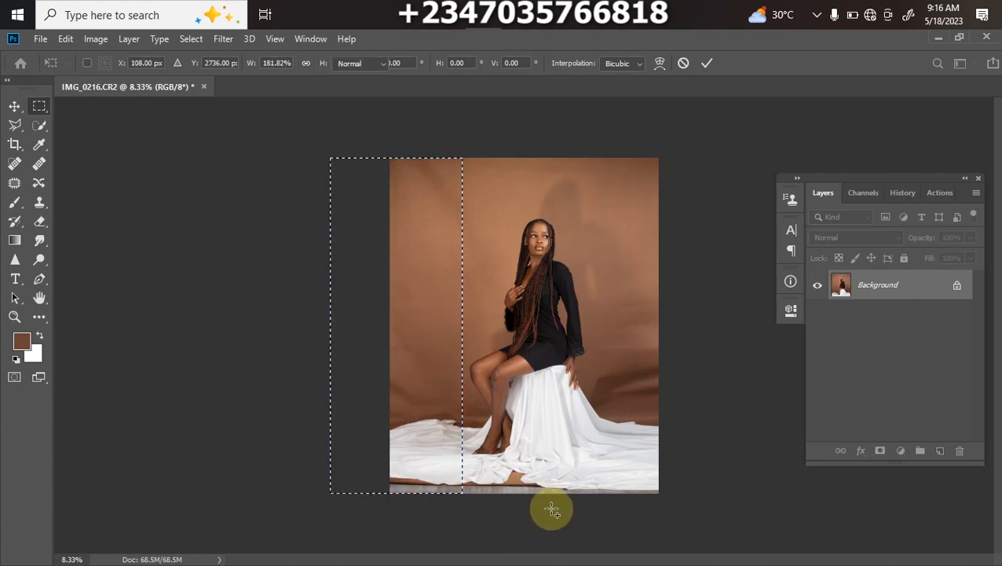
{"action": "left_click", "coordinate": [543, 505]}
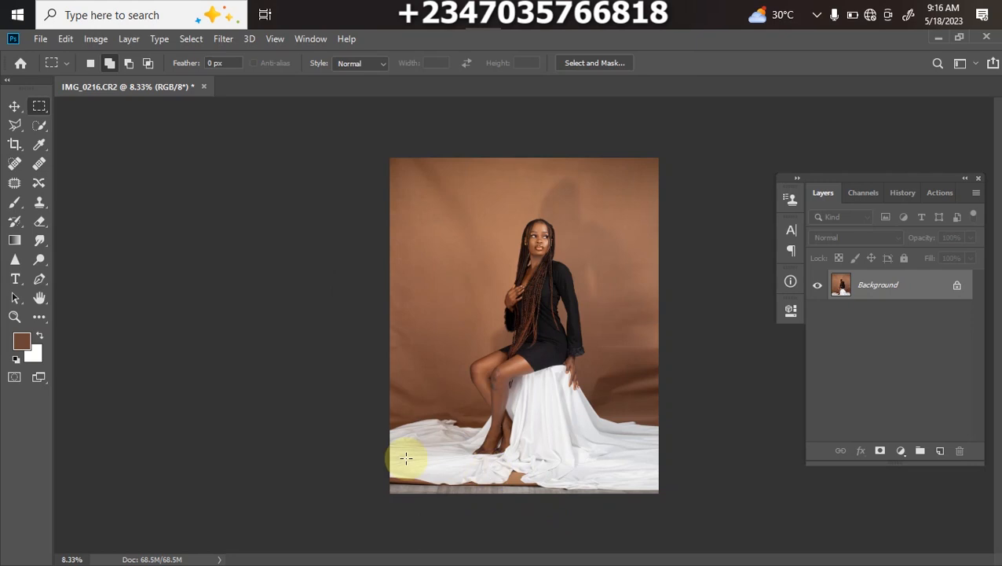
Select the full-width strip of cloth and floor at the photo's bottom, stretch it downward past the canvas edge, and deselect.
{"action": "left_click_drag", "start_coordinate": [362, 459], "coordinate": [732, 555]}
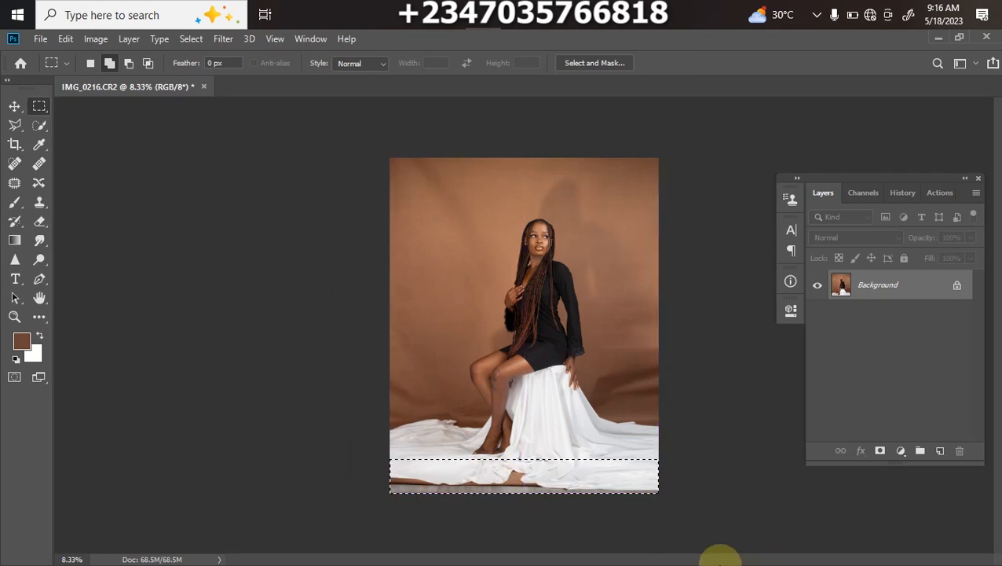
{"action": "key", "text": "ctrl+t"}
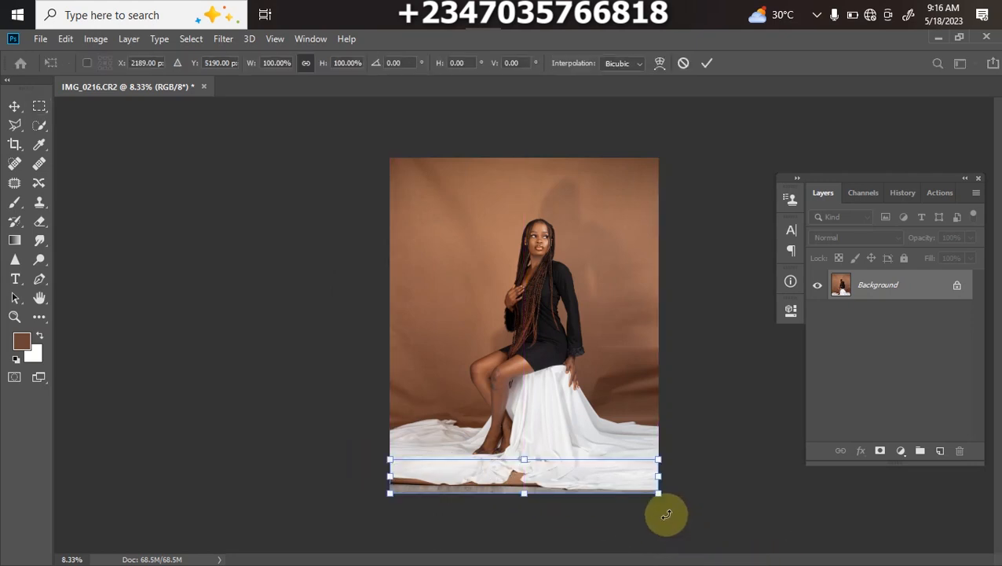
{"action": "left_click_drag", "start_coordinate": [523, 494], "coordinate": [523, 519]}
{"action": "key", "text": "Return"}
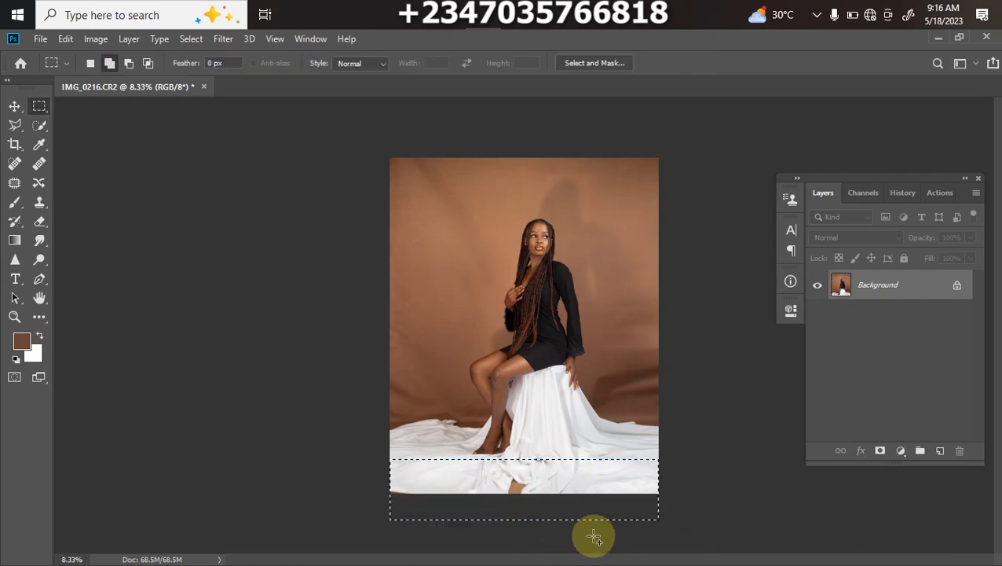
{"action": "left_click", "coordinate": [596, 545]}
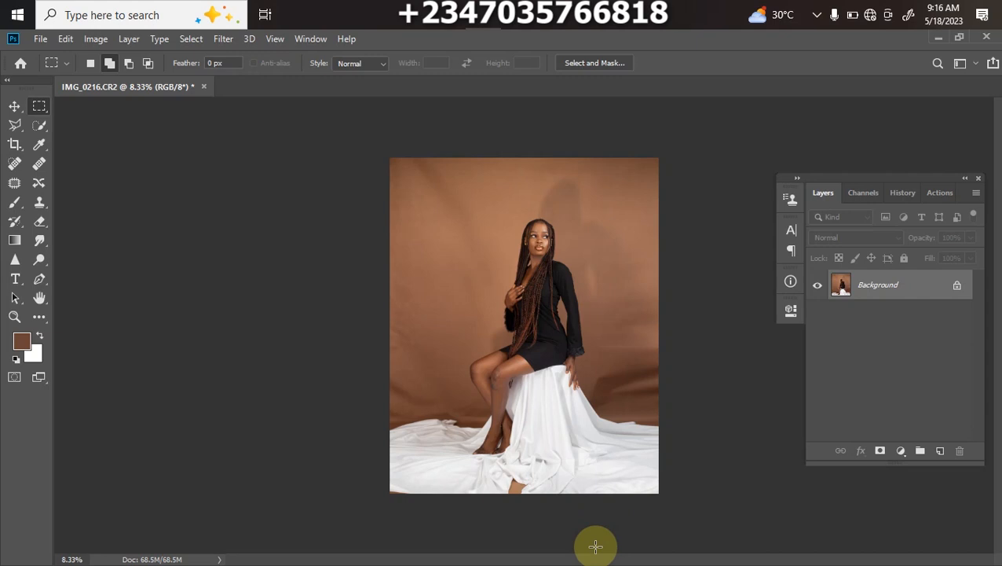
Duplicate the background layer and run Select Subject on the copy to select the woman and part of the cloth.
{"action": "key", "text": "ctrl+j"}
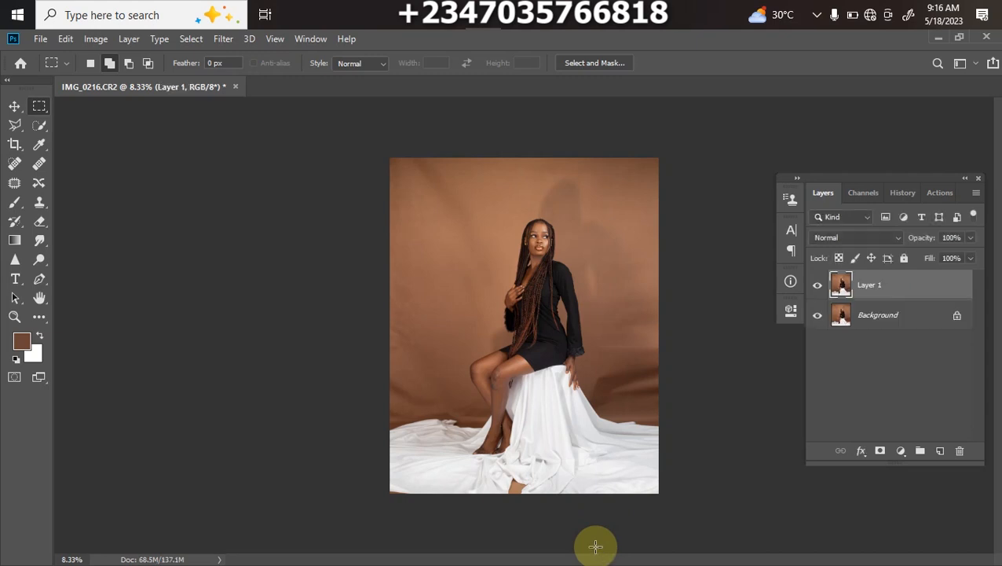
{"action": "left_click", "coordinate": [38, 124]}
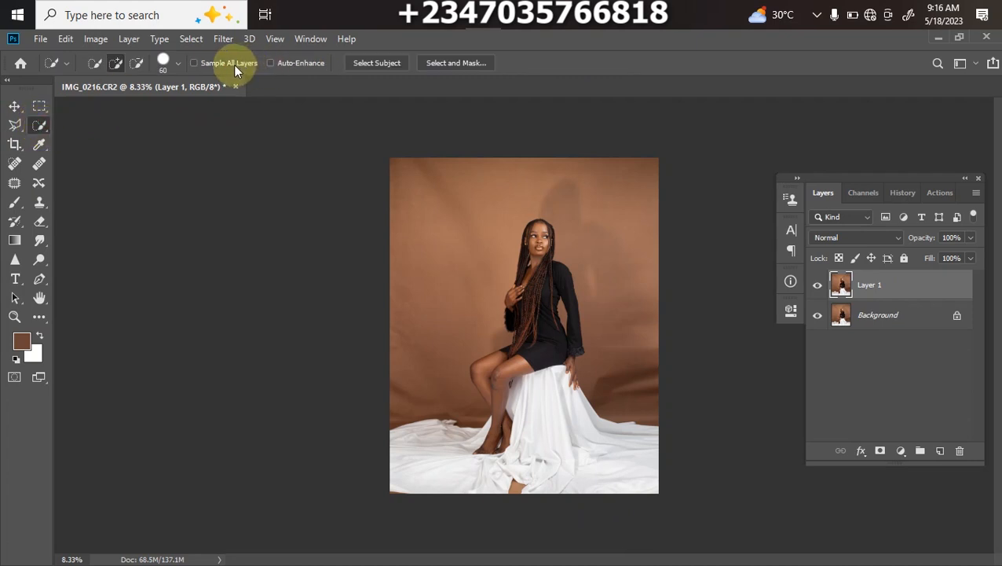
{"action": "left_click", "coordinate": [363, 66]}
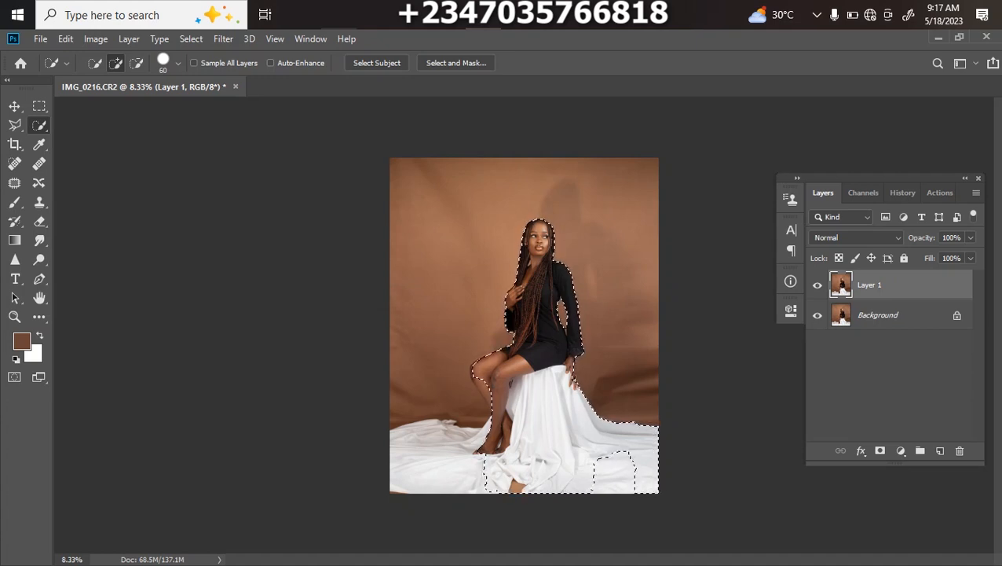
Enlarge the Quick Selection brush to 500 and add the white cloth to the left of the feet to the selection.
{"action": "key", "text": "ctrl+d"}
{"action": "scroll", "coordinate": [557, 238], "scroll_direction": "up", "scroll_amount": 3}
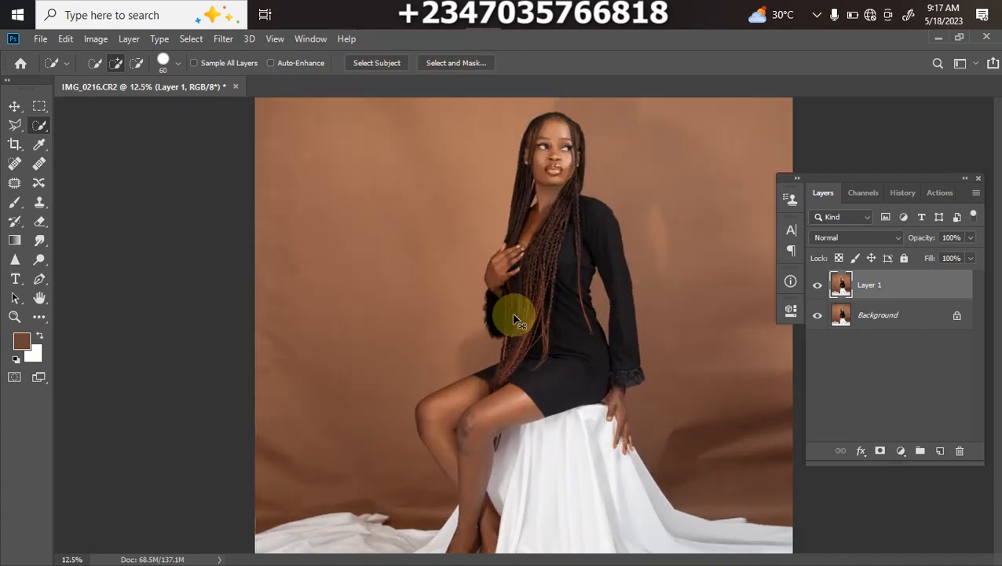
{"action": "left_click_drag", "start_coordinate": [553, 478], "coordinate": [551, 196]}
{"action": "left_click_drag", "start_coordinate": [552, 391], "coordinate": [572, 283]}
{"action": "left_click_drag", "start_coordinate": [496, 364], "coordinate": [617, 396]}
{"action": "key", "text": "bracketright"}
{"action": "key", "text": "bracketright"}
{"action": "key", "text": "bracketright"}
{"action": "key", "text": "bracketright"}
{"action": "key", "text": "bracketright"}
{"action": "key", "text": "bracketright"}
{"action": "key", "text": "bracketright"}
{"action": "key", "text": "bracketright"}
{"action": "key", "text": "bracketright"}
{"action": "key", "text": "bracketright"}
{"action": "key", "text": "bracketright"}
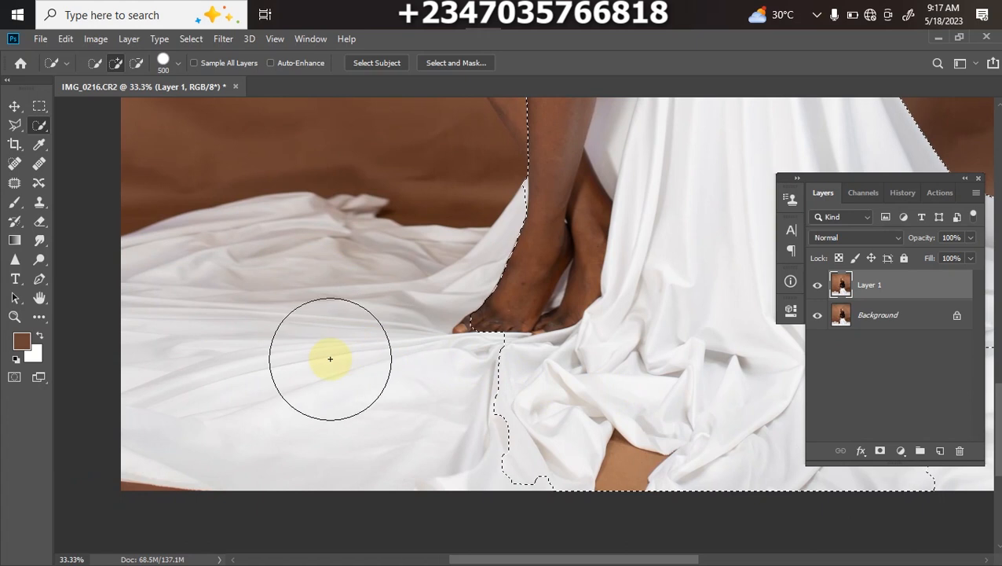
{"action": "mouse_move", "coordinate": [217, 362]}
{"action": "left_mouse_down"}
{"action": "mouse_move", "coordinate": [379, 340]}
{"action": "mouse_move", "coordinate": [381, 279]}
{"action": "mouse_move", "coordinate": [441, 335]}
{"action": "mouse_move", "coordinate": [481, 321]}
{"action": "left_mouse_up"}
With a smaller Quick Selection brush of about 90, subtract the brown lower-left corner and the brown patch at the bottom edge.
{"action": "key", "text": "bracketleft"}
{"action": "key", "text": "bracketleft"}
{"action": "key", "text": "bracketleft"}
{"action": "key", "text": "bracketleft"}
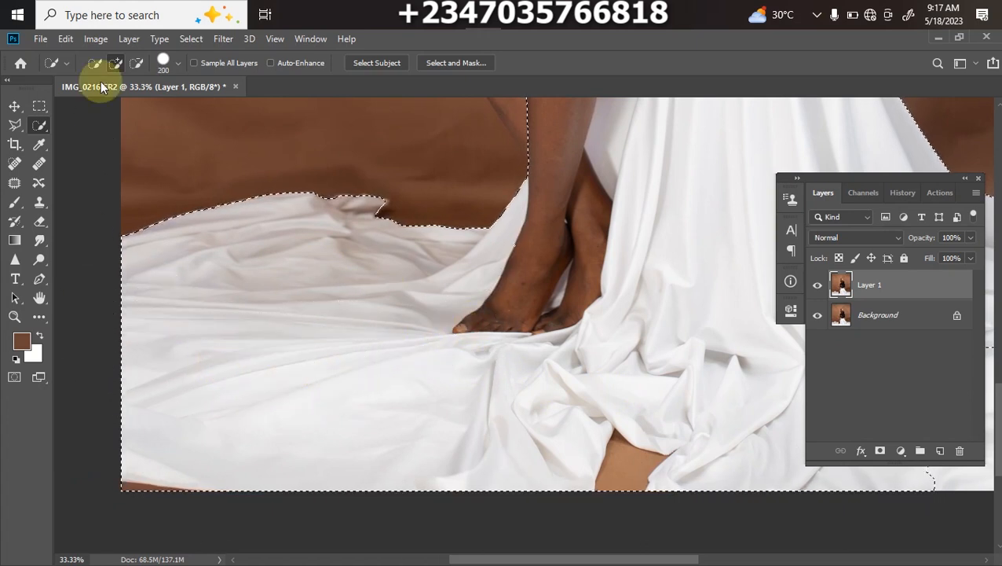
{"action": "left_click", "coordinate": [135, 64]}
{"action": "key", "text": "bracketleft"}
{"action": "key", "text": "bracketleft"}
{"action": "key", "text": "bracketleft"}
{"action": "key", "text": "bracketleft"}
{"action": "left_click", "coordinate": [123, 492]}
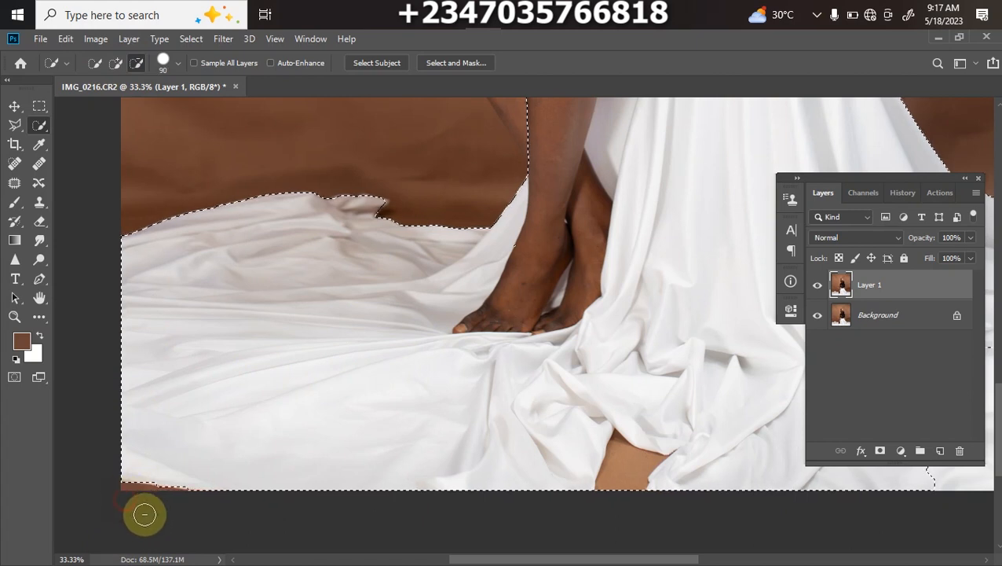
{"action": "scroll", "coordinate": [264, 464], "scroll_direction": "right", "scroll_amount": 5}
{"action": "scroll", "coordinate": [264, 464], "scroll_direction": "down", "scroll_amount": 1}
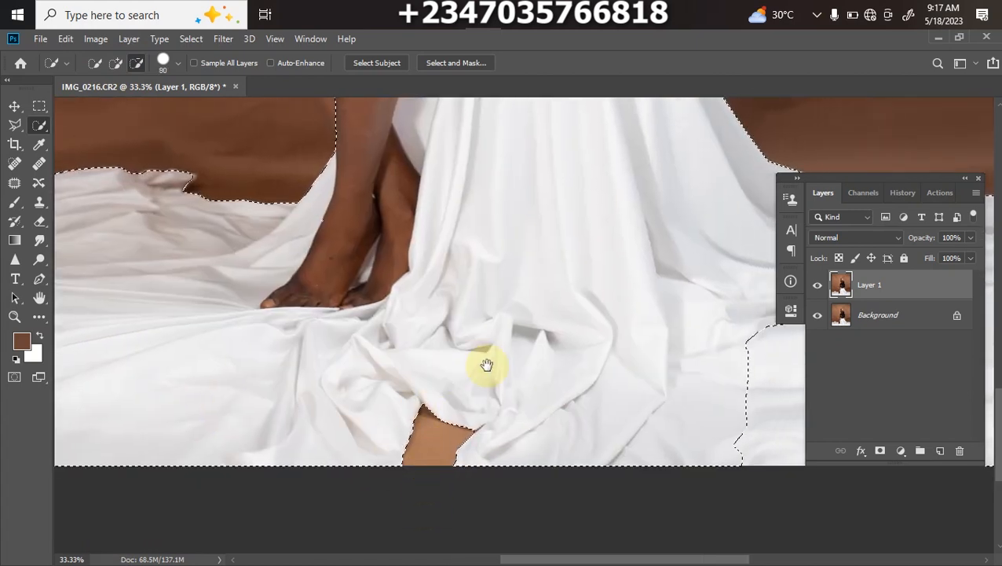
{"action": "left_click_drag", "start_coordinate": [478, 368], "coordinate": [444, 377]}
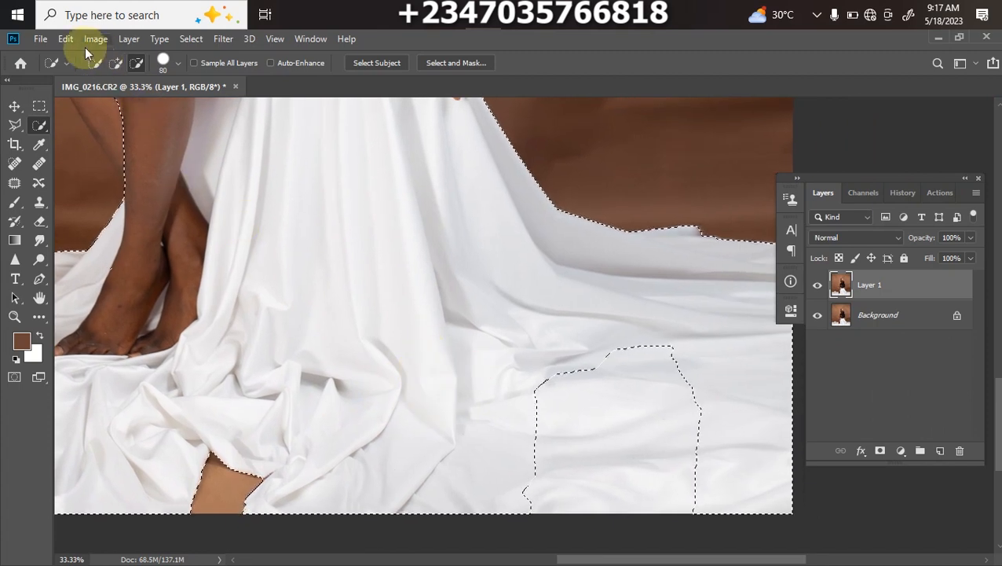
Enlarge the Quick Selection brush to 250 and add the unselected patch of white cloth at the lower right to the selection.
{"action": "key", "text": "bracketright"}
{"action": "key", "text": "bracketright"}
{"action": "key", "text": "bracketright"}
{"action": "key", "text": "bracketright"}
{"action": "key", "text": "bracketright"}
{"action": "key", "text": "bracketright"}
{"action": "key", "text": "bracketright"}
{"action": "left_click_drag", "start_coordinate": [517, 434], "coordinate": [595, 442]}
{"action": "left_click_drag", "start_coordinate": [635, 285], "coordinate": [595, 536]}
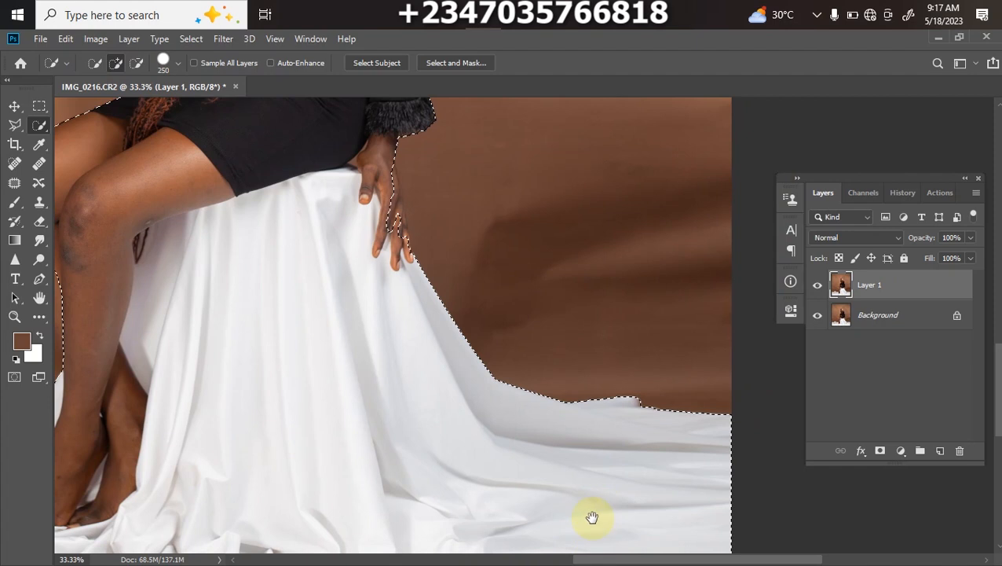
{"action": "left_click_drag", "start_coordinate": [570, 465], "coordinate": [572, 490]}
Reduce the Quick Selection brush to 90 and add the missing edge of the hand and fingers resting on the cloth.
{"action": "key", "text": "ctrl+d"}
{"action": "key", "text": "ctrl+plus"}
{"action": "key", "text": "ctrl+plus"}
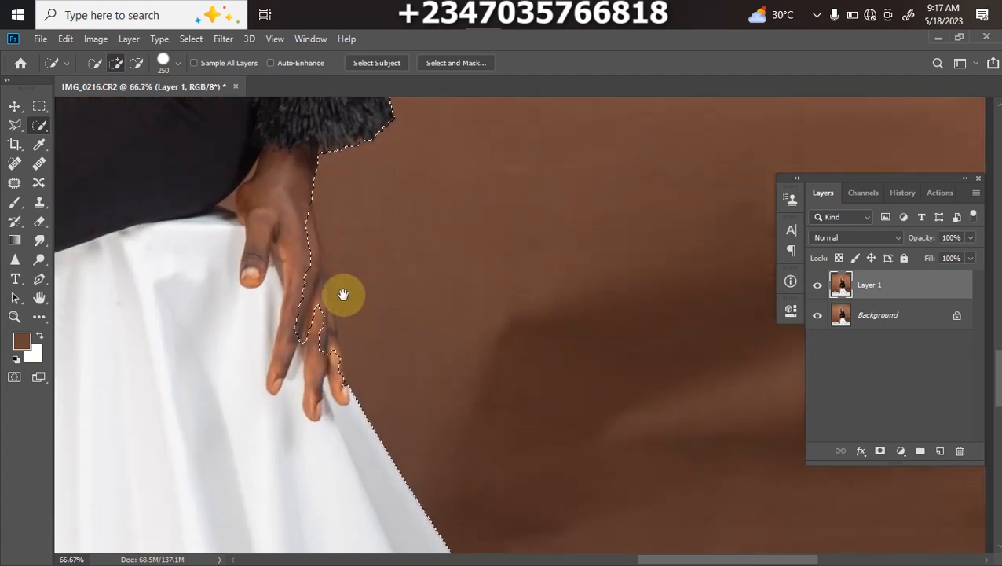
{"action": "left_click_drag", "start_coordinate": [393, 340], "coordinate": [559, 381]}
{"action": "left_click_drag", "start_coordinate": [447, 414], "coordinate": [470, 335]}
{"action": "key", "text": "bracketleft"}
{"action": "key", "text": "bracketleft"}
{"action": "key", "text": "bracketleft"}
{"action": "key", "text": "bracketleft"}
{"action": "key", "text": "bracketleft"}
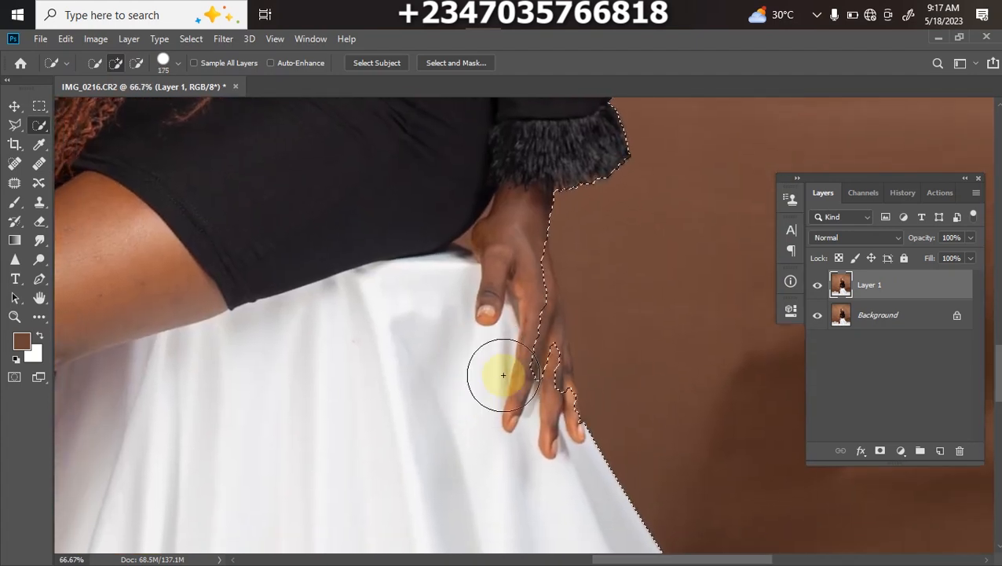
{"action": "key", "text": "bracketleft"}
{"action": "mouse_move", "coordinate": [538, 381]}
{"action": "left_mouse_down"}
{"action": "mouse_move", "coordinate": [521, 323]}
{"action": "mouse_move", "coordinate": [562, 426]}
{"action": "mouse_move", "coordinate": [523, 327]}
{"action": "mouse_move", "coordinate": [523, 340]}
{"action": "mouse_move", "coordinate": [536, 332]}
{"action": "mouse_move", "coordinate": [516, 288]}
{"action": "mouse_move", "coordinate": [523, 296]}
{"action": "mouse_move", "coordinate": [525, 269]}
{"action": "left_mouse_up"}
{"action": "left_click", "coordinate": [526, 264]}
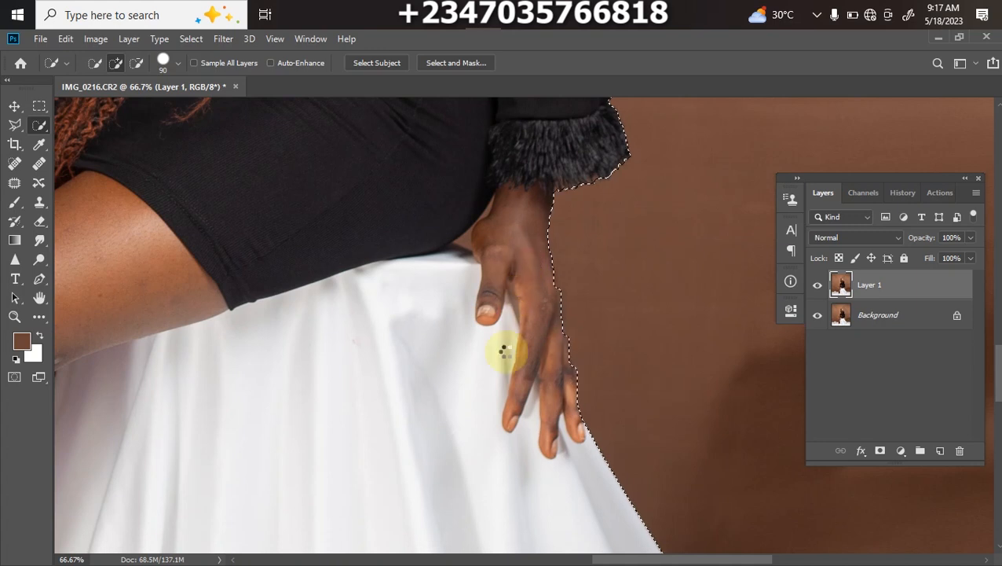
{"action": "mouse_move", "coordinate": [476, 323]}
{"action": "left_mouse_down"}
{"action": "mouse_move", "coordinate": [469, 313]}
{"action": "mouse_move", "coordinate": [549, 371]}
{"action": "left_mouse_up"}
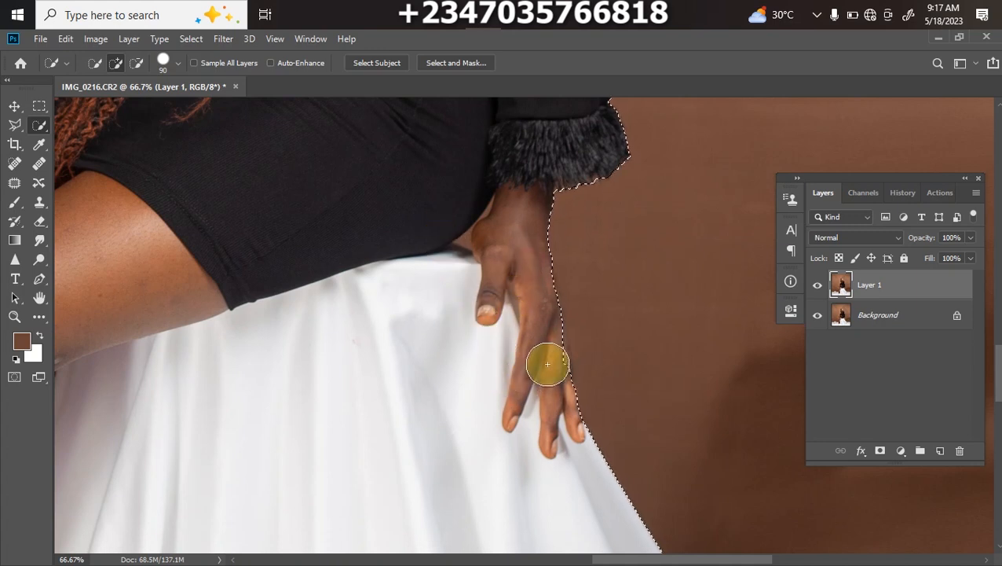
{"action": "left_click", "coordinate": [541, 344]}
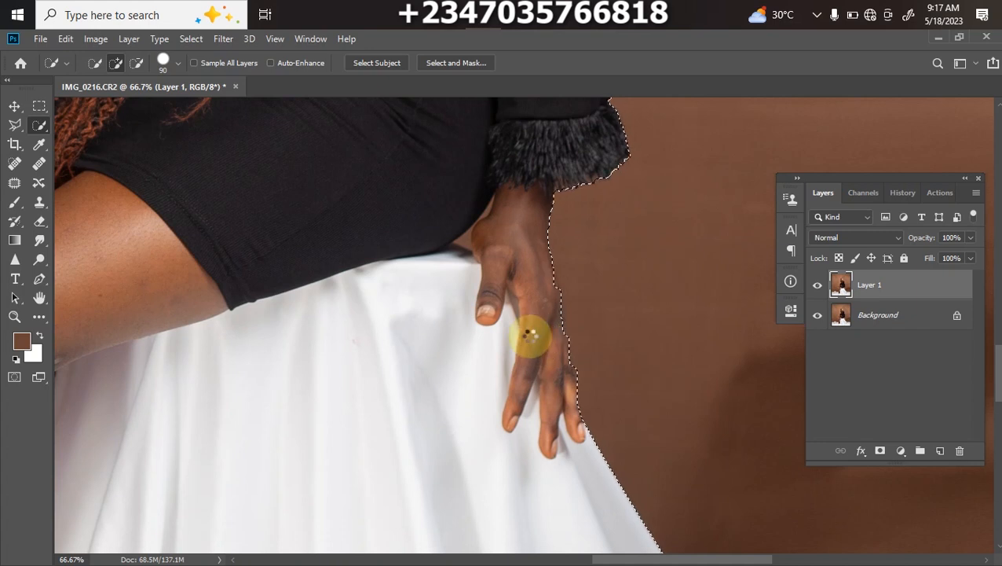
Add the missing shin of the rear leg to the selection with the Quick Selection brush.
{"action": "key", "text": "ctrl+minus"}
{"action": "key", "text": "ctrl+plus"}
{"action": "left_click_drag", "start_coordinate": [418, 345], "coordinate": [691, 345]}
{"action": "left_click_drag", "start_coordinate": [475, 350], "coordinate": [612, 221]}
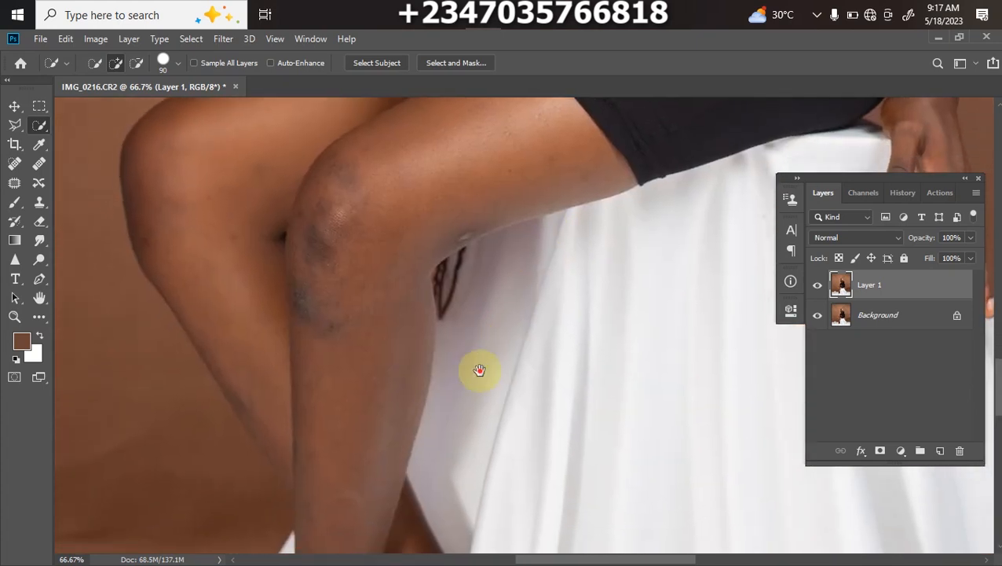
{"action": "left_click_drag", "start_coordinate": [479, 371], "coordinate": [554, 237]}
{"action": "left_click_drag", "start_coordinate": [491, 305], "coordinate": [521, 275]}
{"action": "mouse_move", "coordinate": [461, 264]}
{"action": "left_mouse_down"}
{"action": "mouse_move", "coordinate": [521, 377]}
{"action": "mouse_move", "coordinate": [461, 412]}
{"action": "mouse_move", "coordinate": [438, 364]}
{"action": "mouse_move", "coordinate": [465, 425]}
{"action": "mouse_move", "coordinate": [389, 296]}
{"action": "mouse_move", "coordinate": [417, 353]}
{"action": "mouse_move", "coordinate": [416, 382]}
{"action": "mouse_move", "coordinate": [393, 271]}
{"action": "mouse_move", "coordinate": [472, 398]}
{"action": "mouse_move", "coordinate": [442, 367]}
{"action": "left_mouse_up"}
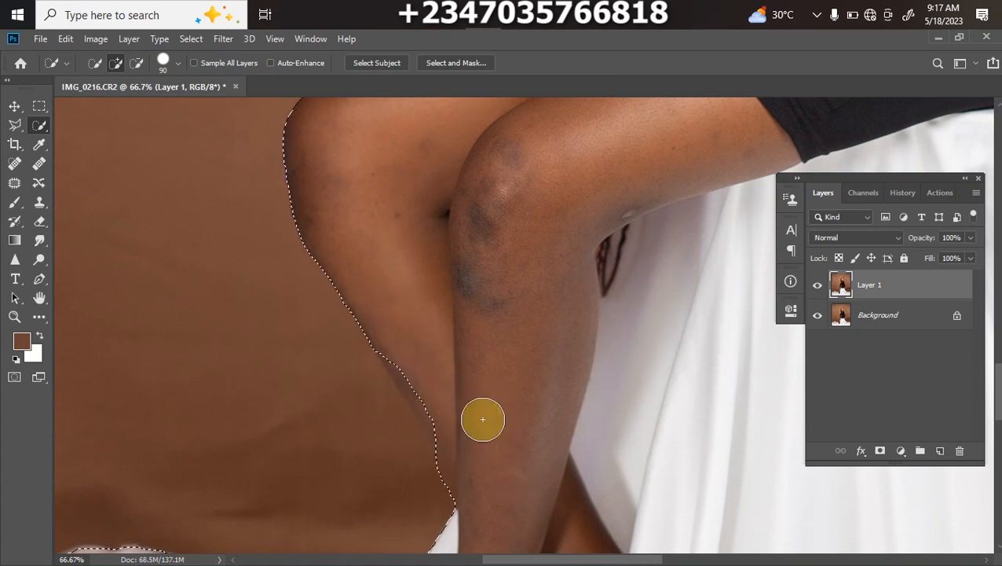
With the Polygonal Lasso in add mode, include the remaining outer edge of the rear shin in the selection.
{"action": "left_click", "coordinate": [14, 128]}
{"action": "left_click", "coordinate": [109, 63]}
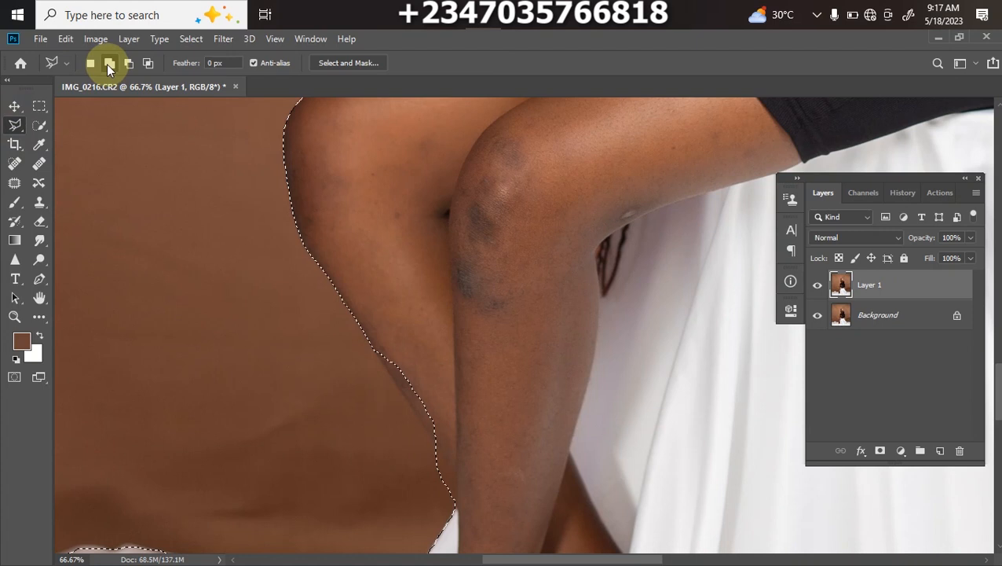
{"action": "key", "text": "ctrl+plus"}
{"action": "left_click_drag", "start_coordinate": [390, 445], "coordinate": [394, 316]}
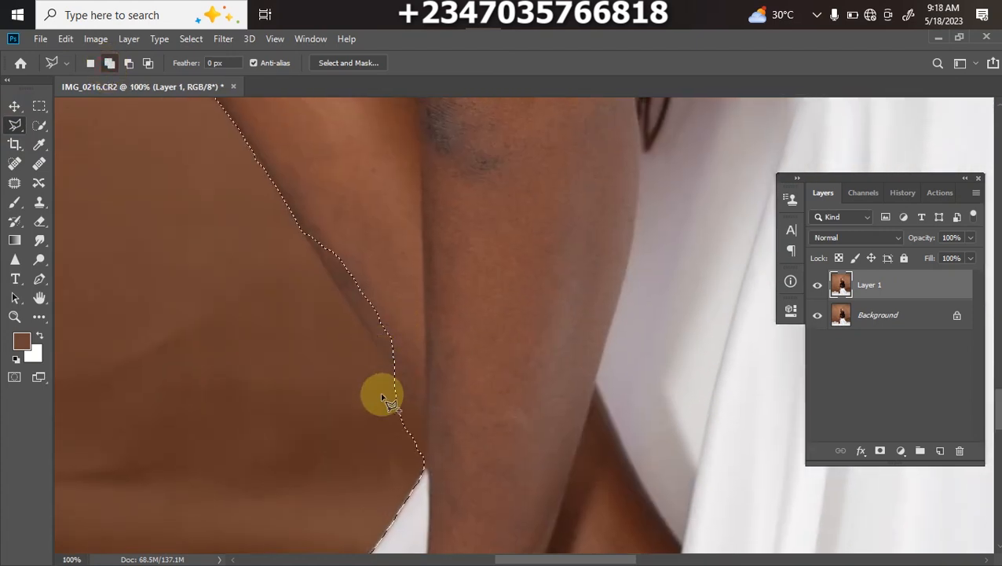
{"action": "left_click_drag", "start_coordinate": [395, 375], "coordinate": [367, 331]}
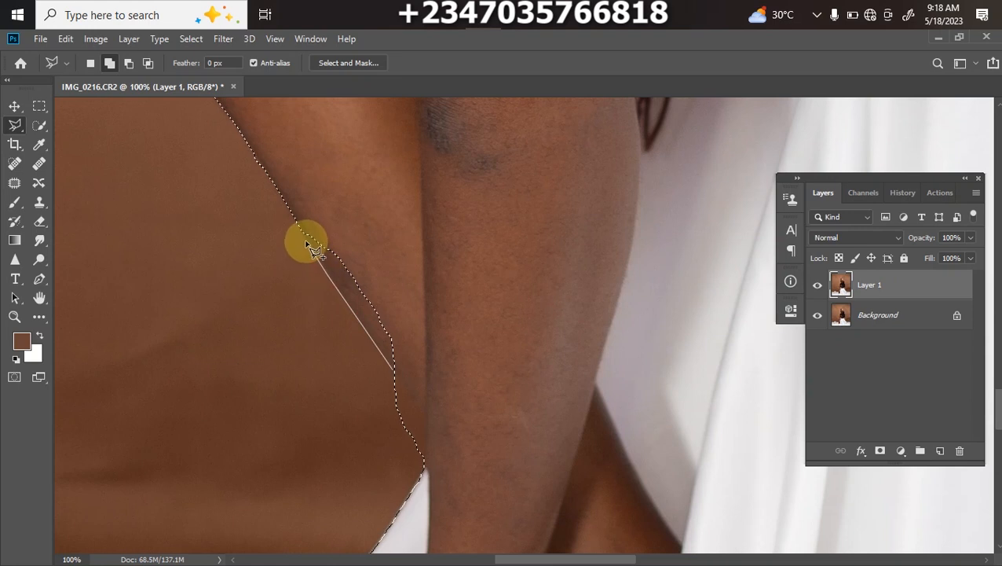
{"action": "mouse_move", "coordinate": [344, 218]}
{"action": "left_mouse_down"}
{"action": "mouse_move", "coordinate": [424, 363]}
{"action": "mouse_move", "coordinate": [403, 385]}
{"action": "left_mouse_up"}
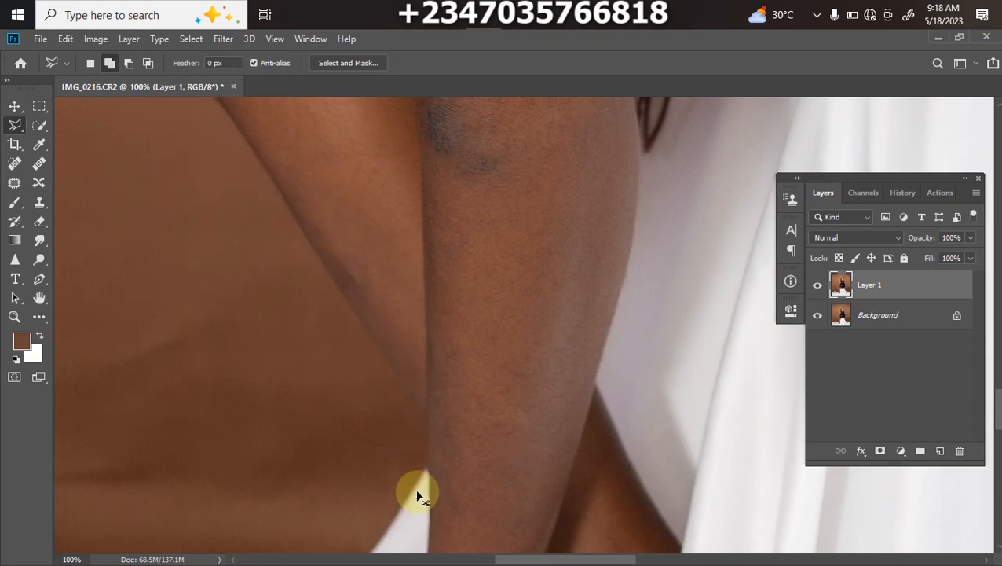
{"action": "key", "text": "ctrl+minus"}
{"action": "key", "text": "ctrl+plus"}
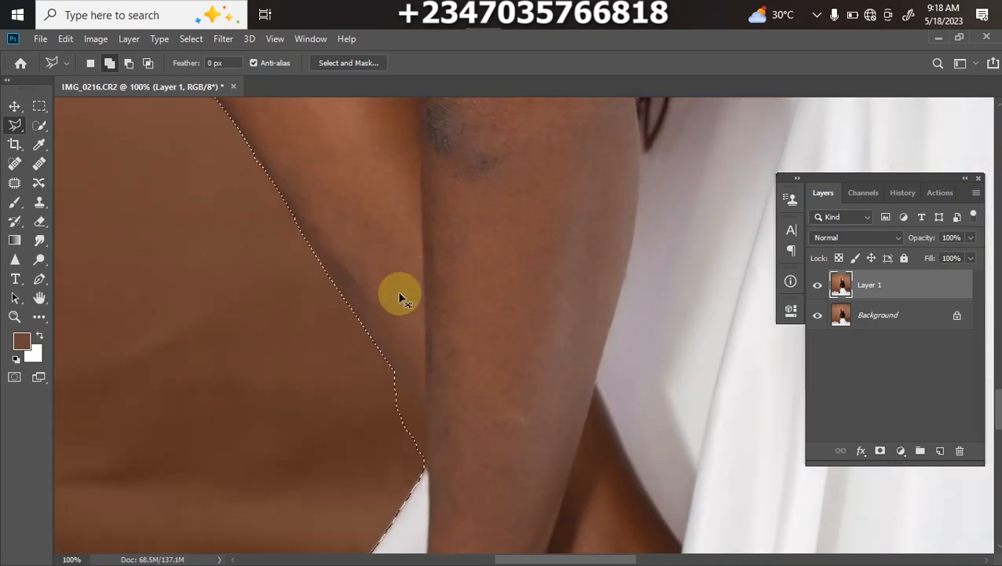
With the Polygonal Lasso in subtract mode, trim the backdrop sliver beside the lower shin, just above the cloth.
{"action": "left_click", "coordinate": [128, 63]}
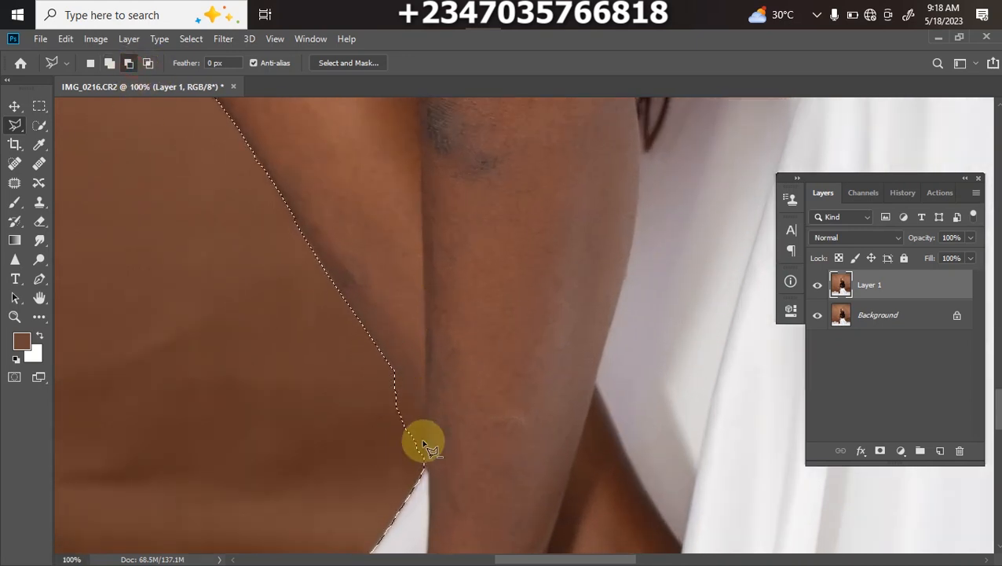
{"action": "left_click", "coordinate": [423, 470]}
{"action": "mouse_move", "coordinate": [425, 469]}
{"action": "left_mouse_down"}
{"action": "mouse_move", "coordinate": [425, 411]}
{"action": "mouse_move", "coordinate": [381, 361]}
{"action": "mouse_move", "coordinate": [361, 415]}
{"action": "mouse_move", "coordinate": [393, 476]}
{"action": "left_mouse_up"}
{"action": "key", "text": "ctrl+minus"}
{"action": "key", "text": "ctrl+minus"}
{"action": "key", "text": "ctrl+minus"}
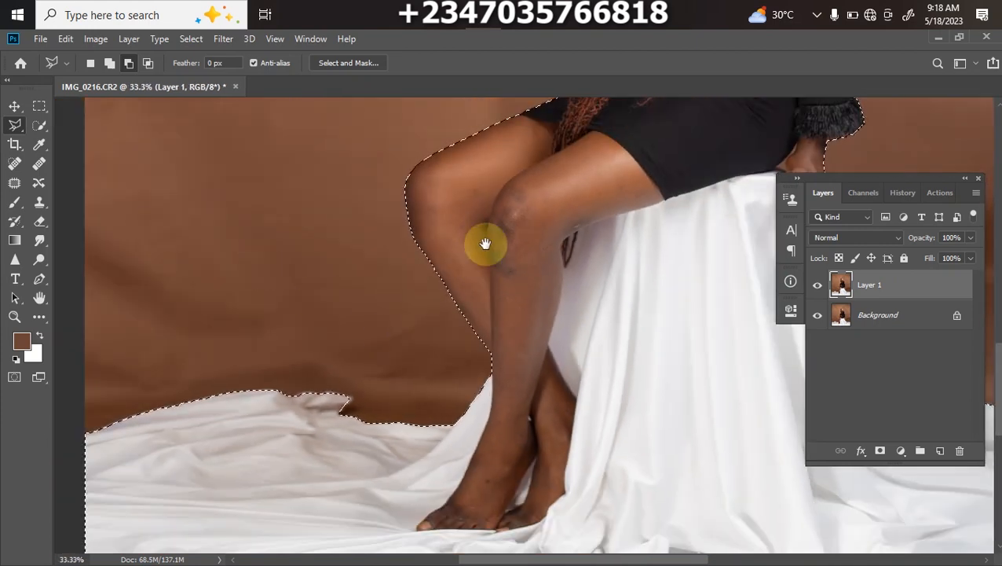
Subtract the lower tip of the backdrop gap between the torso and the arm with a lasso outline.
{"action": "left_click_drag", "start_coordinate": [477, 256], "coordinate": [443, 335]}
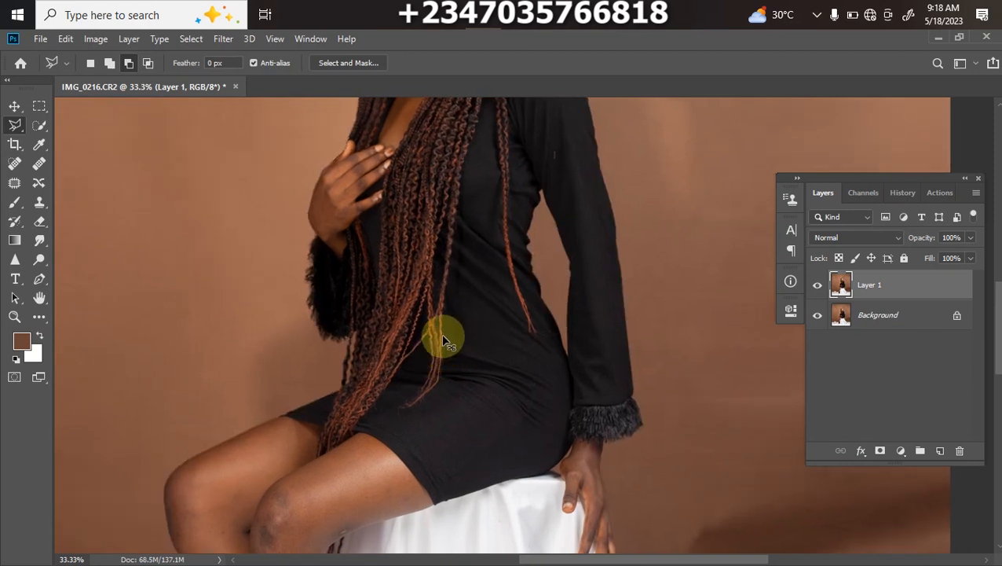
{"action": "key", "text": "ctrl+plus"}
{"action": "key", "text": "ctrl+plus"}
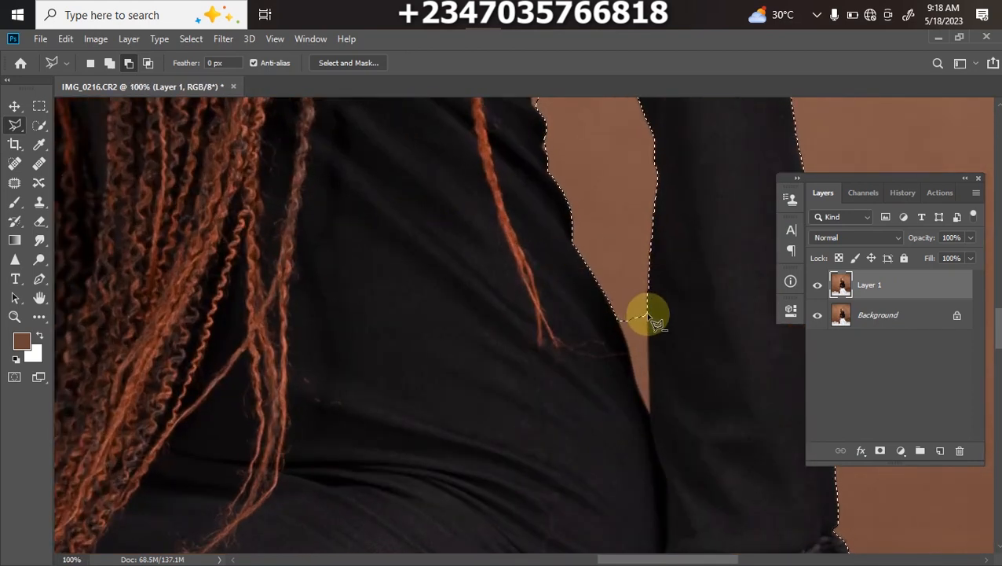
{"action": "left_click", "coordinate": [647, 340]}
{"action": "left_click", "coordinate": [649, 369]}
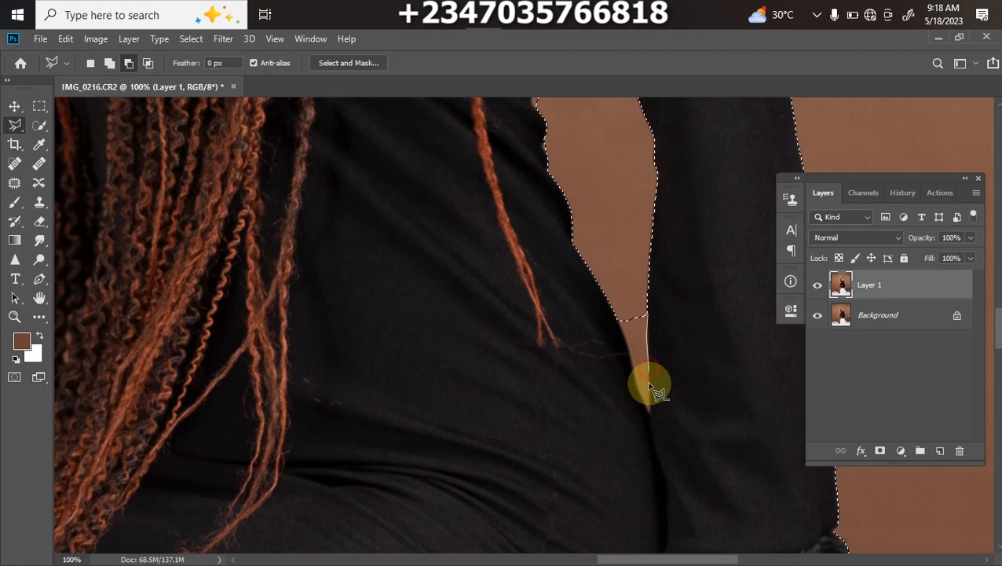
{"action": "left_click", "coordinate": [648, 410]}
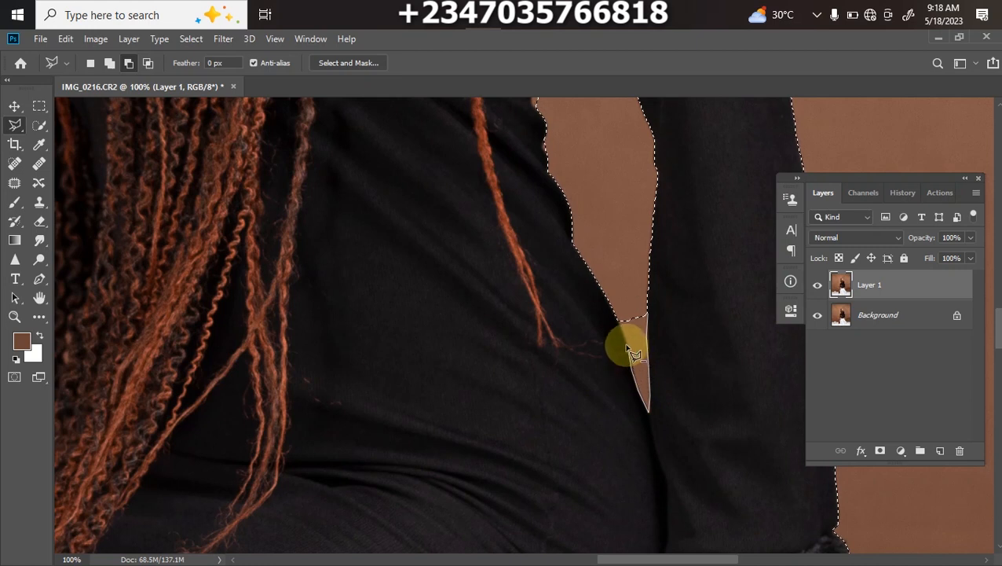
{"action": "left_click", "coordinate": [624, 289]}
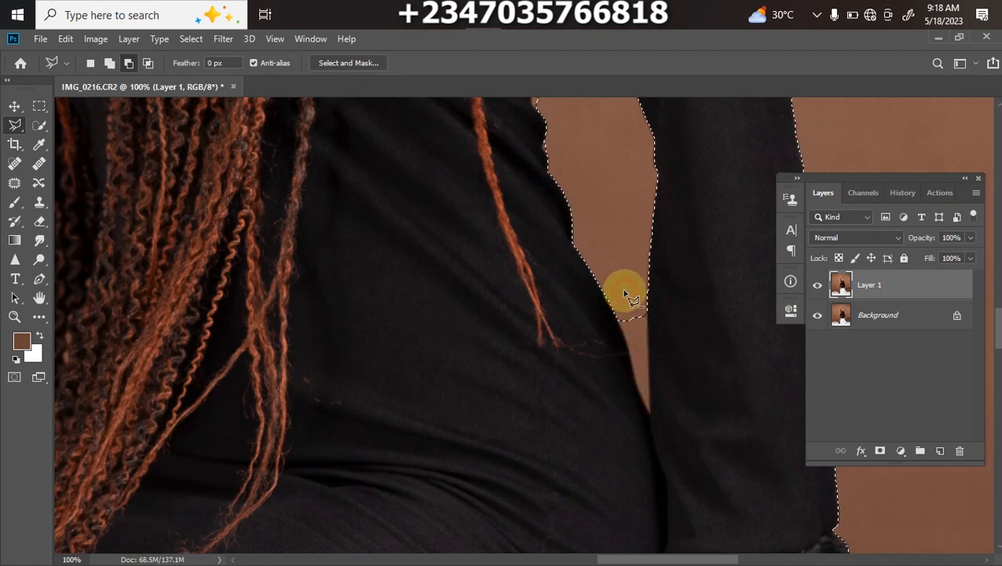
Outline the narrow upper tip of the gap below the armpit and subtract it from the selection.
{"action": "key", "text": "ctrl+minus"}
{"action": "key", "text": "ctrl+plus"}
{"action": "mouse_move", "coordinate": [559, 194]}
{"action": "left_mouse_down"}
{"action": "mouse_move", "coordinate": [601, 271]}
{"action": "mouse_move", "coordinate": [601, 315]}
{"action": "left_mouse_up"}
{"action": "left_click", "coordinate": [647, 382]}
{"action": "left_click", "coordinate": [635, 335]}
{"action": "left_click", "coordinate": [626, 344]}
{"action": "left_click", "coordinate": [633, 389]}
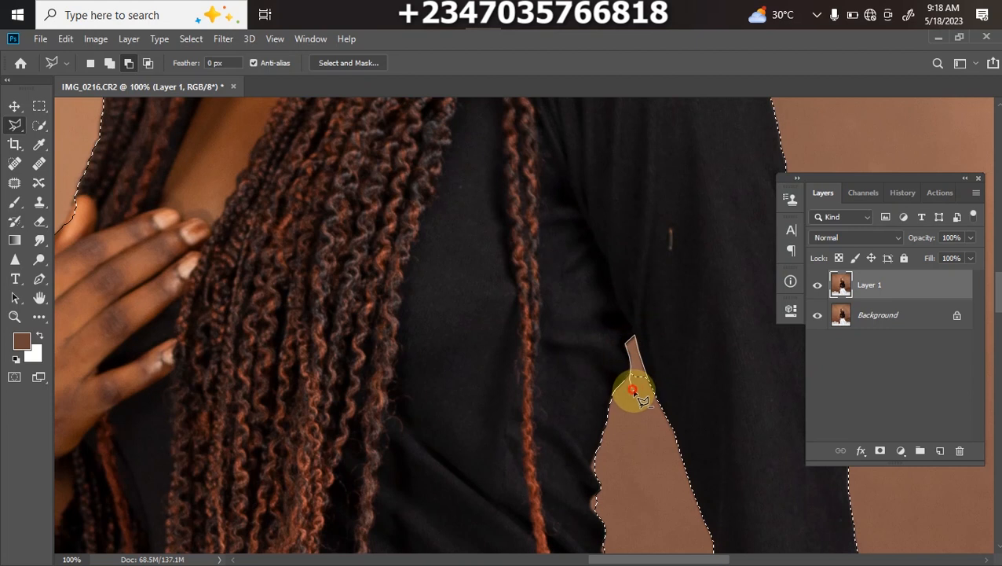
Subtract the two backdrop gaps between the hanging braids and the neck from the selection with the Polygonal Lasso.
{"action": "key", "text": "ctrl+minus"}
{"action": "left_click_drag", "start_coordinate": [441, 230], "coordinate": [562, 228]}
{"action": "left_click_drag", "start_coordinate": [552, 305], "coordinate": [554, 185]}
{"action": "left_click_drag", "start_coordinate": [628, 302], "coordinate": [619, 382]}
{"action": "left_click_drag", "start_coordinate": [671, 167], "coordinate": [590, 345]}
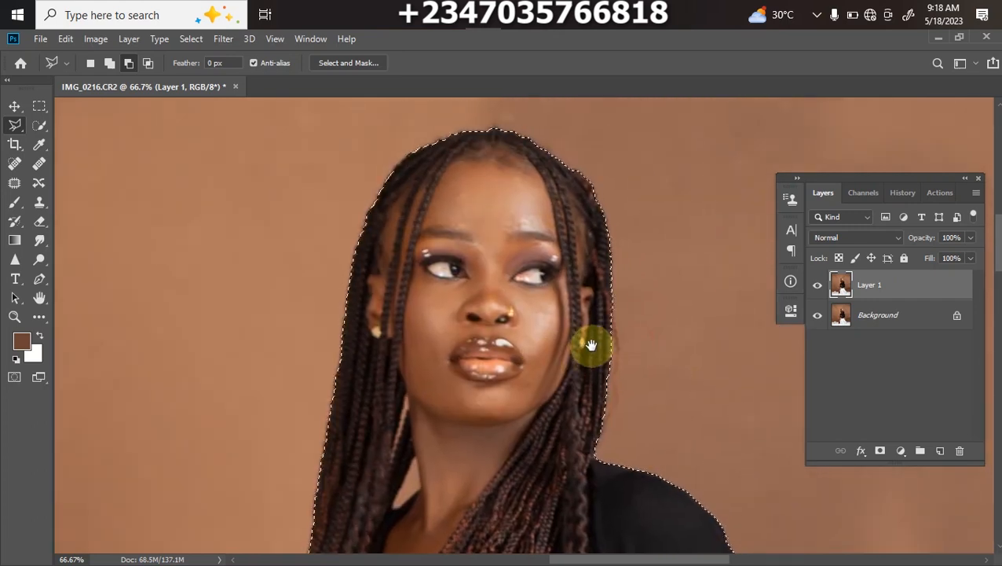
{"action": "left_click_drag", "start_coordinate": [593, 460], "coordinate": [578, 388]}
{"action": "left_click_drag", "start_coordinate": [508, 409], "coordinate": [534, 329]}
{"action": "left_click_drag", "start_coordinate": [521, 412], "coordinate": [576, 345]}
{"action": "left_click_drag", "start_coordinate": [547, 422], "coordinate": [564, 399]}
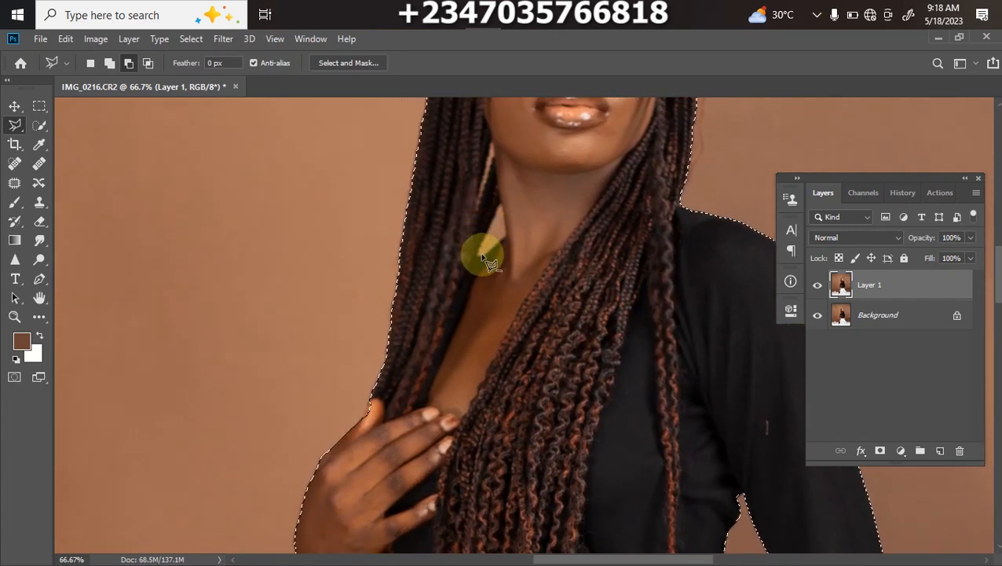
{"action": "key", "text": "ctrl+plus"}
{"action": "left_click_drag", "start_coordinate": [545, 233], "coordinate": [556, 337]}
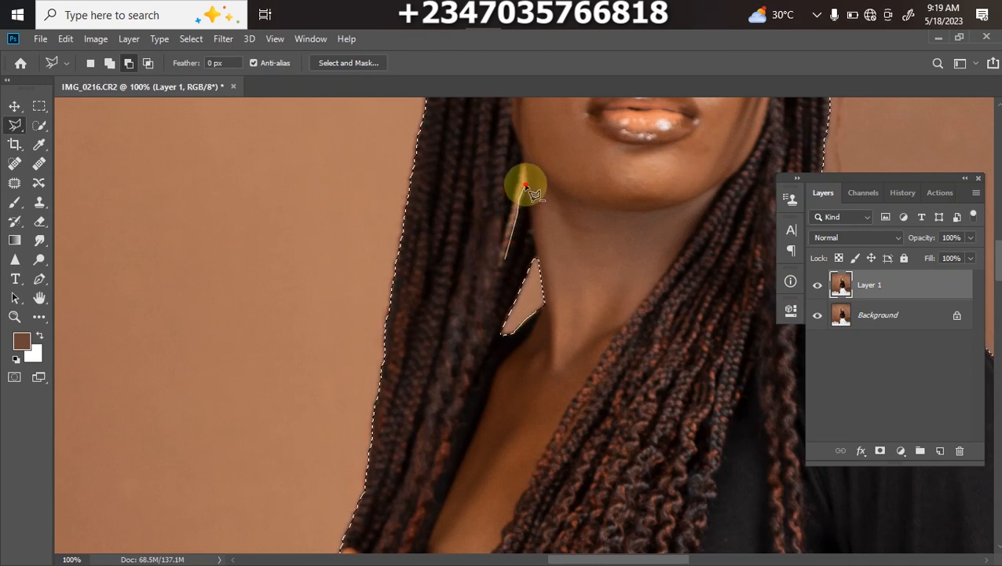
{"action": "left_click", "coordinate": [524, 168]}
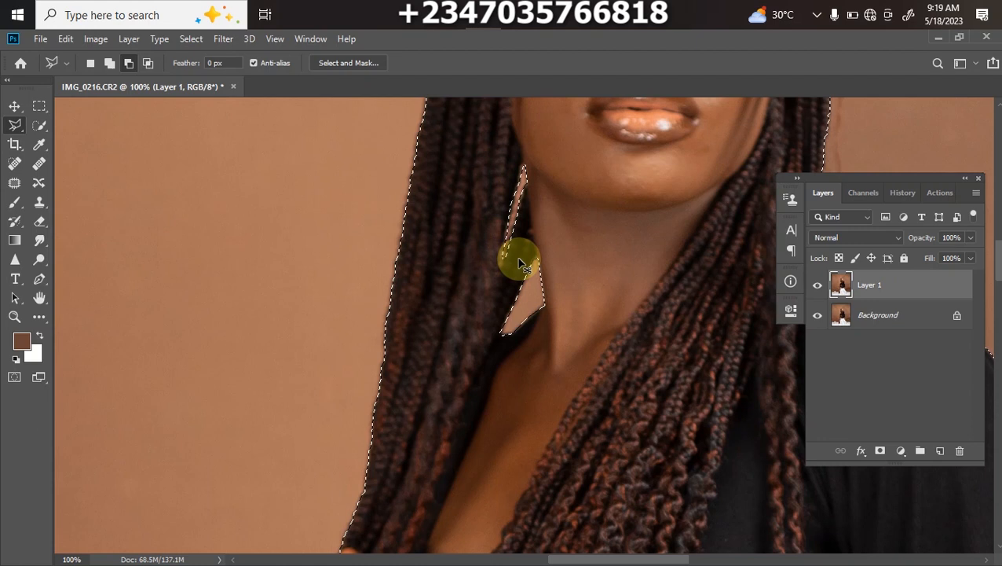
Add a layer mask to Layer 1 from the selection of the woman and the white cloth.
{"action": "key", "text": "ctrl+minus"}
{"action": "key", "text": "ctrl+minus"}
{"action": "key", "text": "ctrl+minus"}
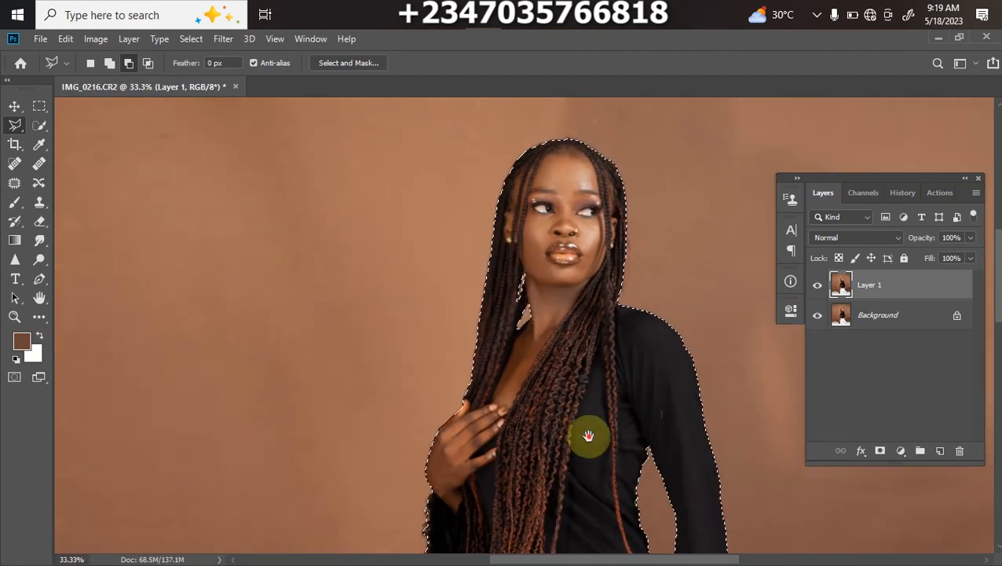
{"action": "scroll", "coordinate": [588, 435], "scroll_direction": "down", "scroll_amount": 5}
{"action": "left_click_drag", "start_coordinate": [537, 420], "coordinate": [638, 390]}
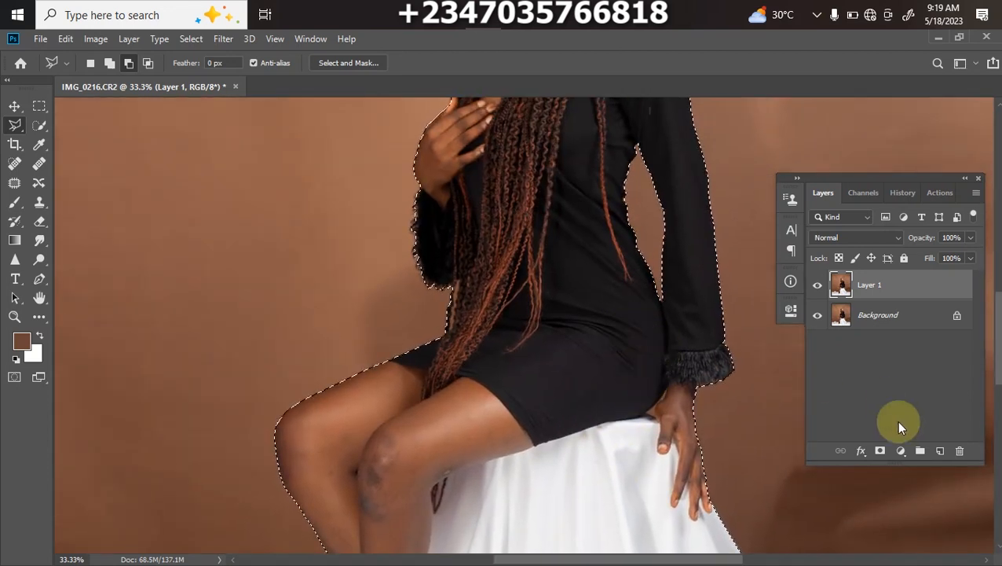
{"action": "left_click", "coordinate": [880, 450]}
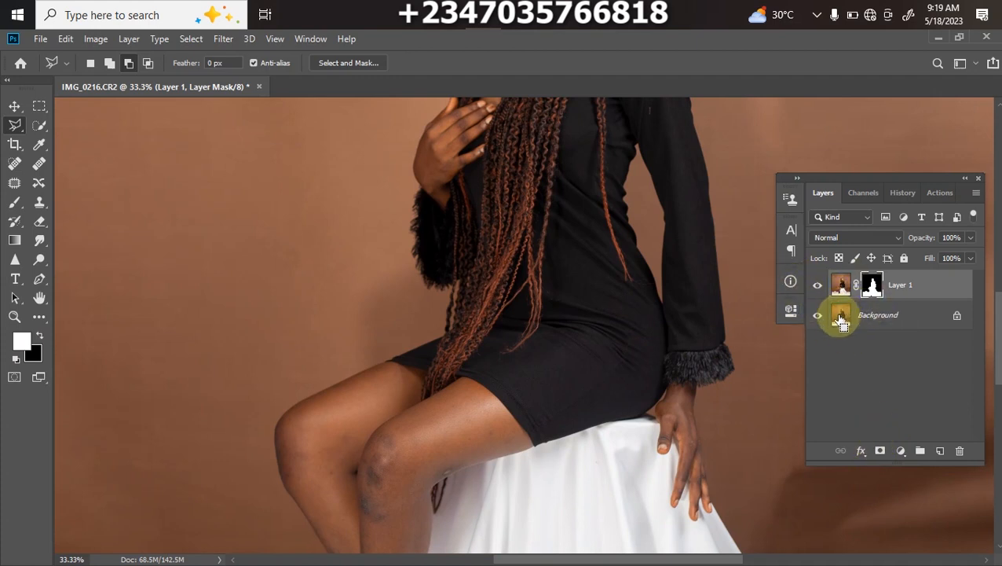
Toggle the Background layer's visibility to check the masked cutout, leaving the layer hidden.
{"action": "key", "text": "ctrl+minus"}
{"action": "key", "text": "ctrl+minus"}
{"action": "key", "text": "ctrl+minus"}
{"action": "key", "text": "ctrl+minus"}
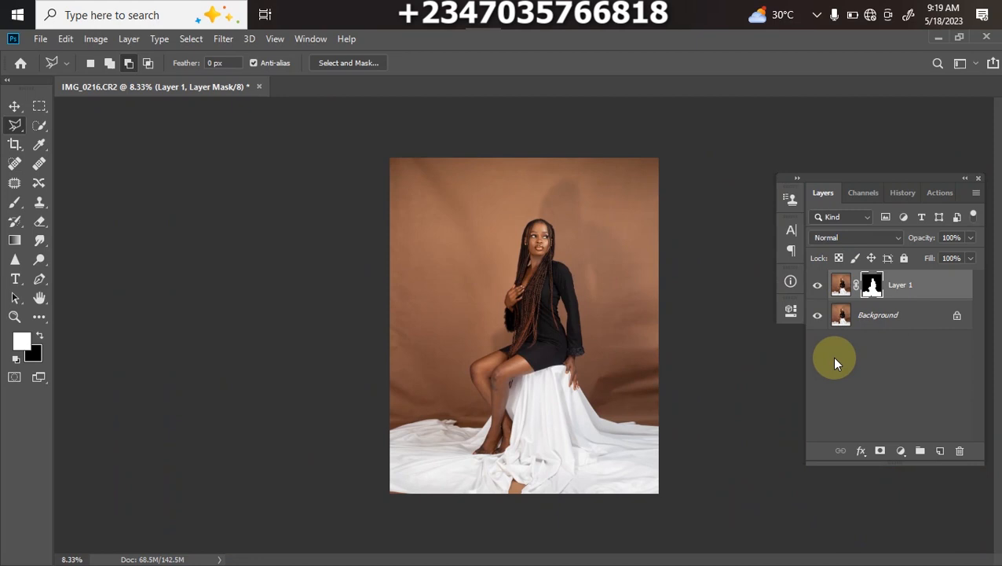
{"action": "left_click", "coordinate": [817, 317]}
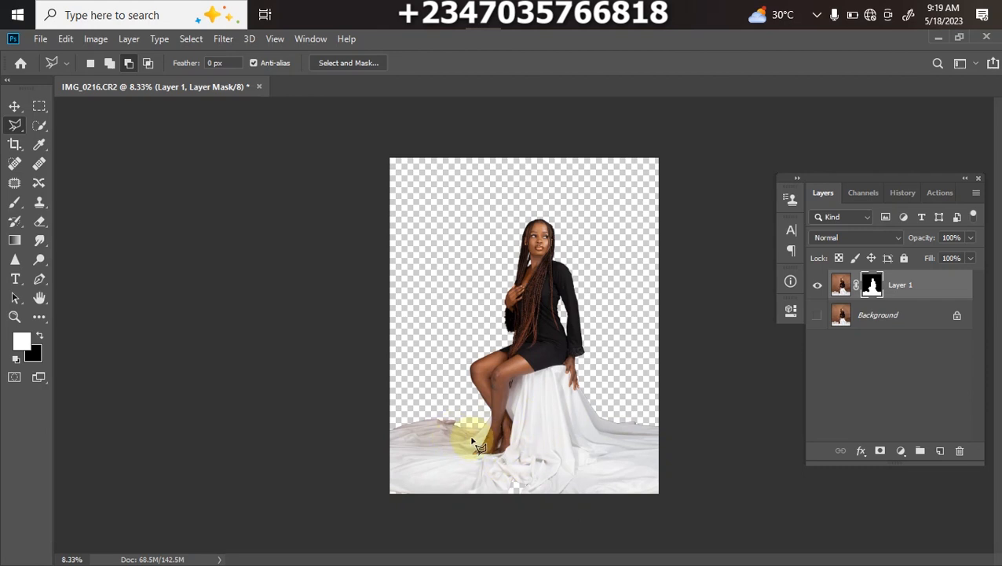
{"action": "left_click", "coordinate": [817, 315]}
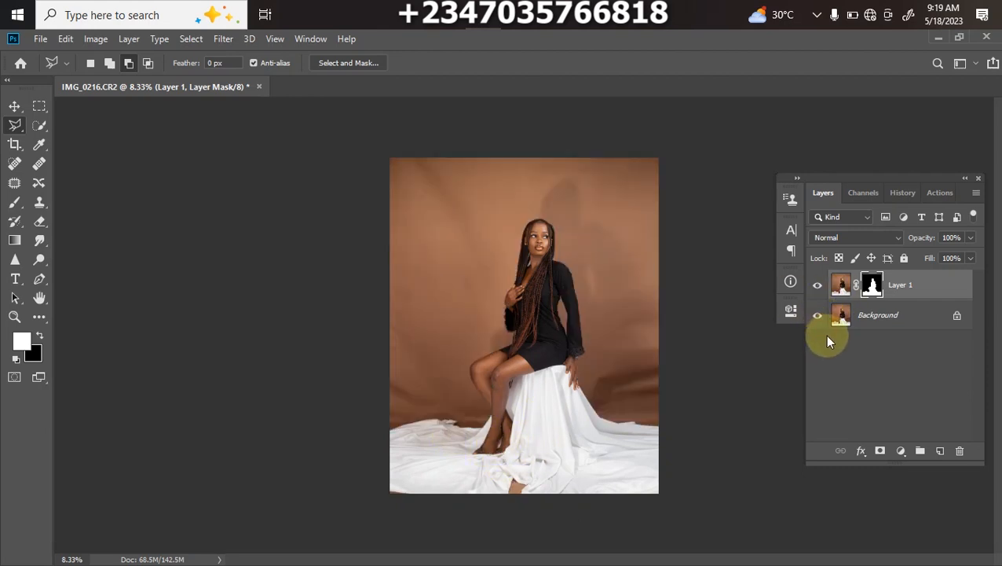
{"action": "left_click", "coordinate": [818, 315]}
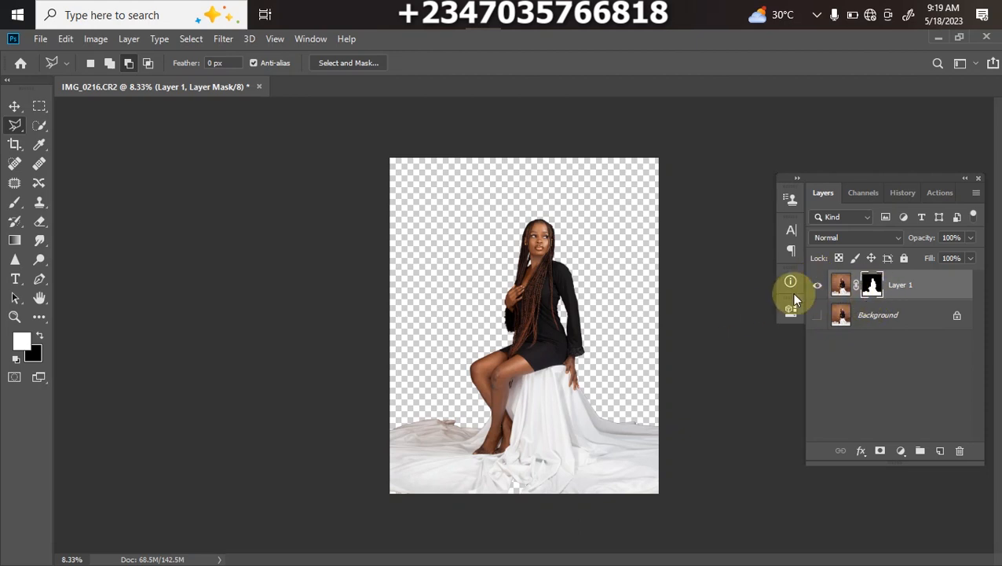
Open Layer 1's mask for edge refinement in the Select and Mask workspace.
{"action": "double_click", "coordinate": [873, 284]}
{"action": "scroll", "coordinate": [364, 302], "scroll_direction": "up", "scroll_amount": 2}
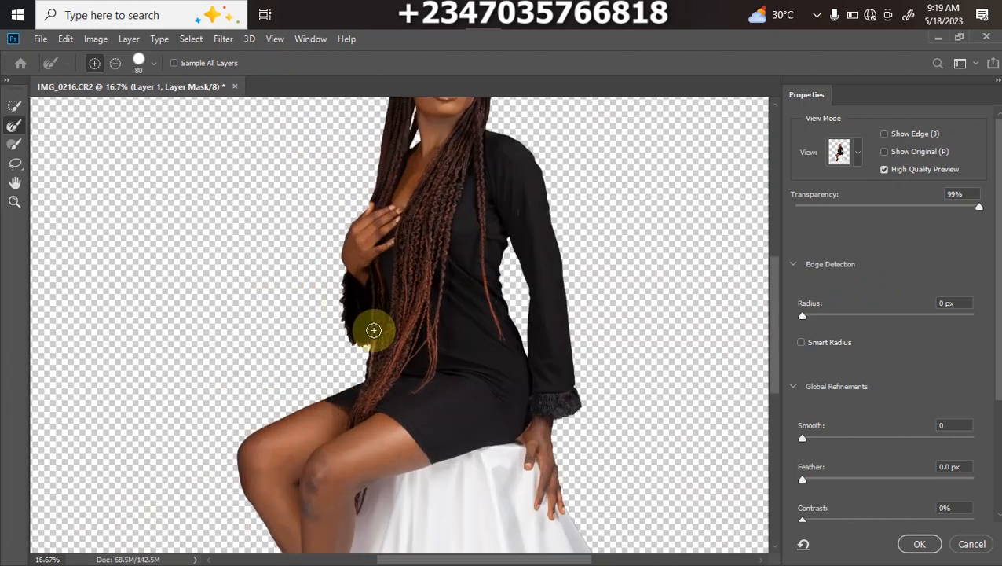
{"action": "key", "text": "ctrl+plus"}
{"action": "key", "text": "ctrl+plus"}
{"action": "key", "text": "ctrl+plus"}
{"action": "left_click_drag", "start_coordinate": [394, 340], "coordinate": [582, 404]}
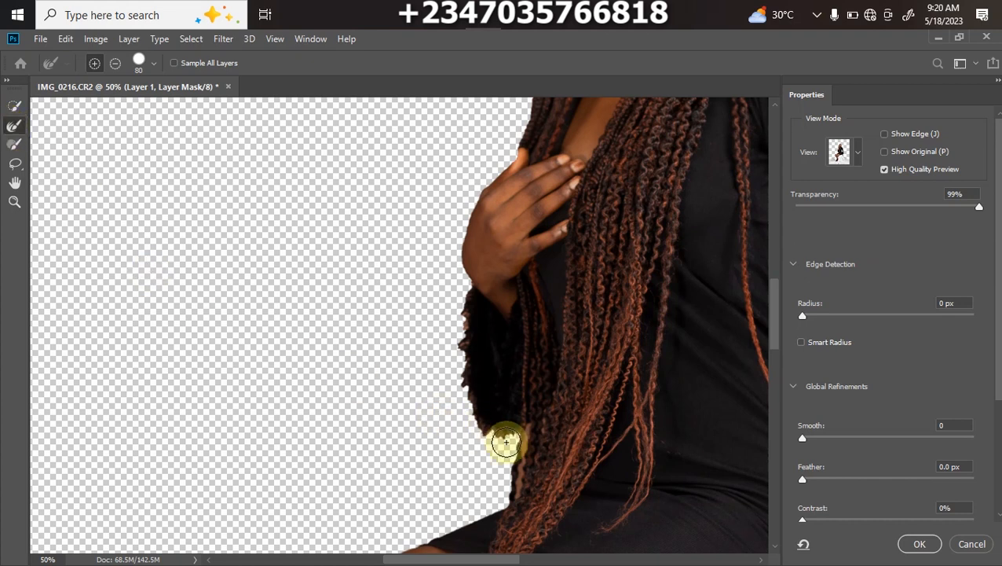
Refine the fur edge of the cuff below the hand on the chest using the Refine Edge Brush at size 50.
{"action": "key", "text": "ctrl+plus"}
{"action": "key", "text": "ctrl+plus"}
{"action": "mouse_move", "coordinate": [501, 479]}
{"action": "left_mouse_down"}
{"action": "mouse_move", "coordinate": [452, 339]}
{"action": "mouse_move", "coordinate": [451, 347]}
{"action": "left_mouse_up"}
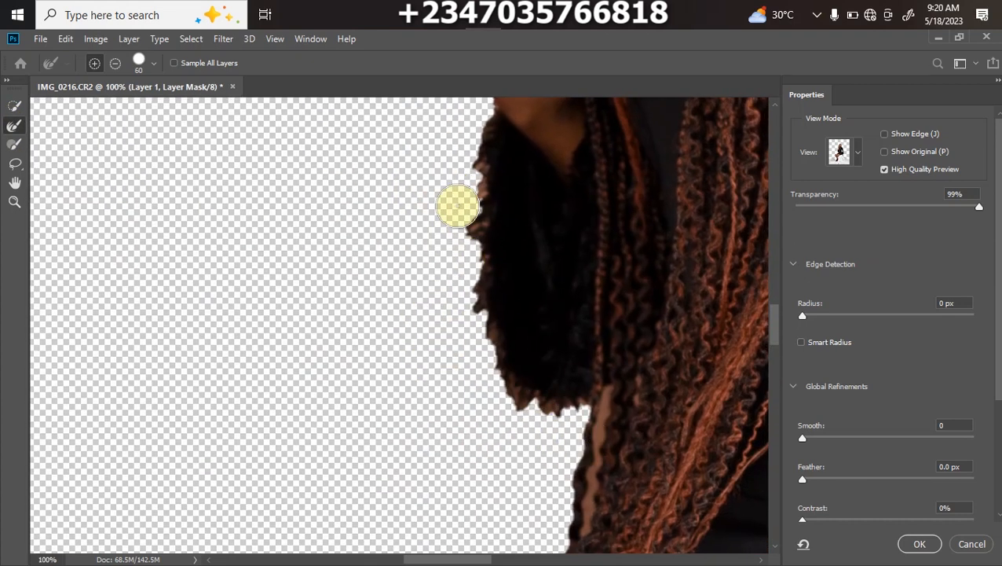
{"action": "mouse_move", "coordinate": [474, 159]}
{"action": "left_mouse_down"}
{"action": "mouse_move", "coordinate": [481, 319]}
{"action": "mouse_move", "coordinate": [495, 354]}
{"action": "mouse_move", "coordinate": [532, 413]}
{"action": "mouse_move", "coordinate": [587, 428]}
{"action": "mouse_move", "coordinate": [549, 471]}
{"action": "mouse_move", "coordinate": [558, 512]}
{"action": "left_mouse_up"}
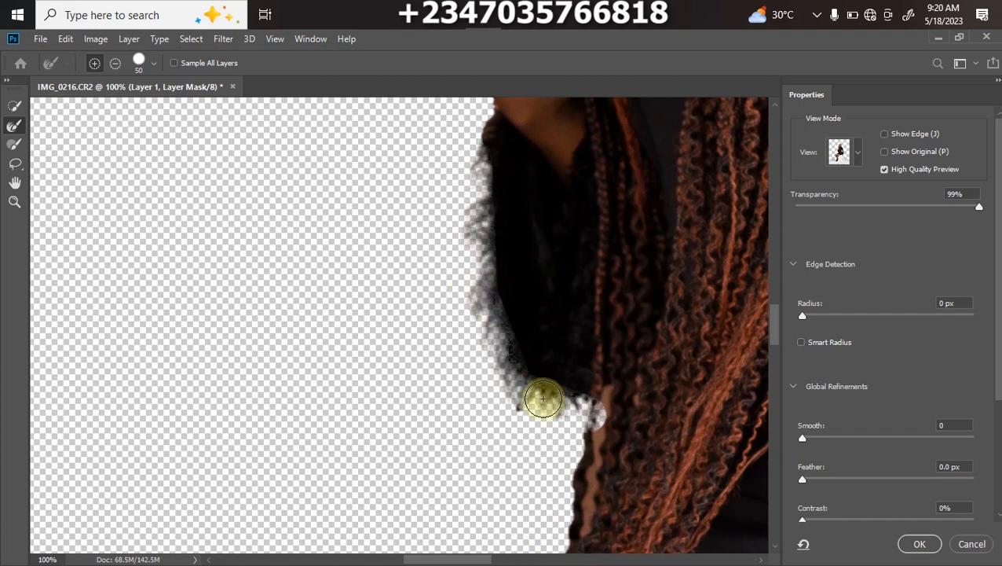
{"action": "key", "text": "ctrl+z"}
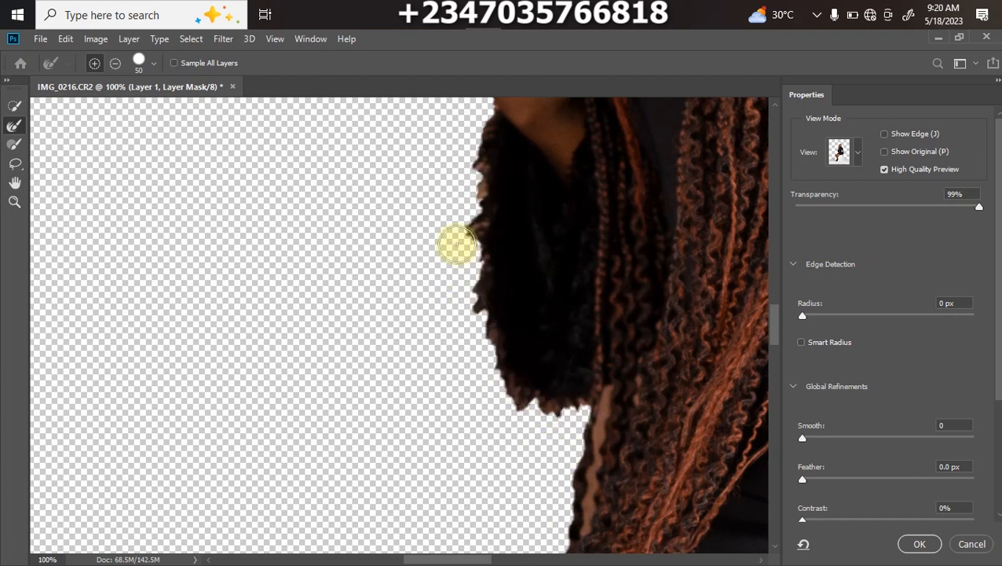
{"action": "mouse_move", "coordinate": [462, 138]}
{"action": "left_mouse_down"}
{"action": "mouse_move", "coordinate": [464, 261]}
{"action": "mouse_move", "coordinate": [487, 372]}
{"action": "left_mouse_up"}
{"action": "left_click_drag", "start_coordinate": [501, 409], "coordinate": [577, 427]}
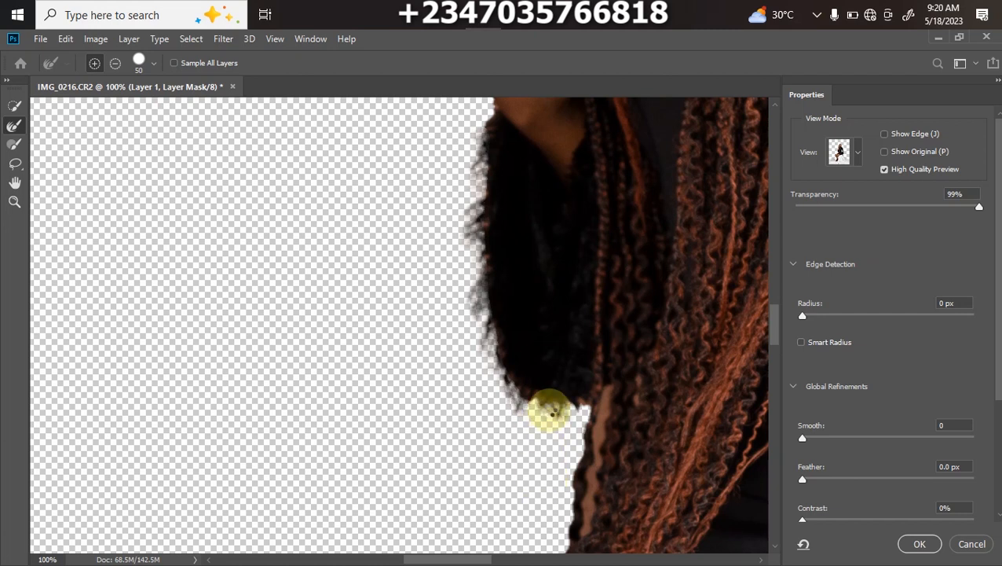
Brush along the fur edge of the supporting arm's cuff with the Refine Edge Brush at size 50.
{"action": "key", "text": "ctrl+minus"}
{"action": "key", "text": "ctrl+minus"}
{"action": "key", "text": "ctrl+minus"}
{"action": "key", "text": "ctrl+minus"}
{"action": "key", "text": "ctrl+plus"}
{"action": "key", "text": "ctrl+plus"}
{"action": "key", "text": "ctrl+plus"}
{"action": "scroll", "coordinate": [624, 439], "scroll_direction": "down", "scroll_amount": 3}
{"action": "scroll", "coordinate": [624, 438], "scroll_direction": "right", "scroll_amount": 5}
{"action": "scroll", "coordinate": [704, 405], "scroll_direction": "up", "scroll_amount": 1}
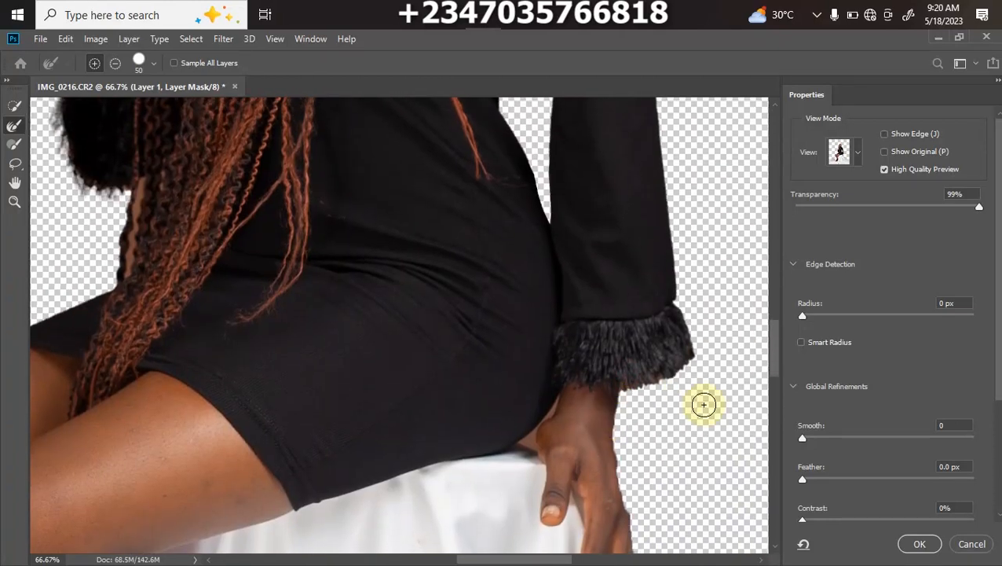
{"action": "left_click_drag", "start_coordinate": [651, 392], "coordinate": [697, 369]}
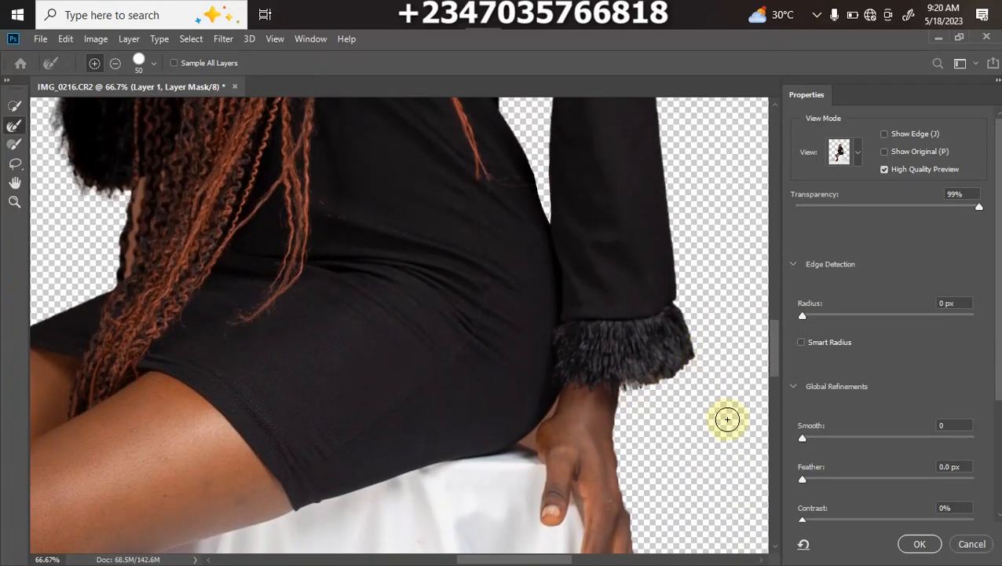
Apply the edge refinements to Layer 1's mask and leave the Select and Mask workspace.
{"action": "key", "text": "ctrl+minus"}
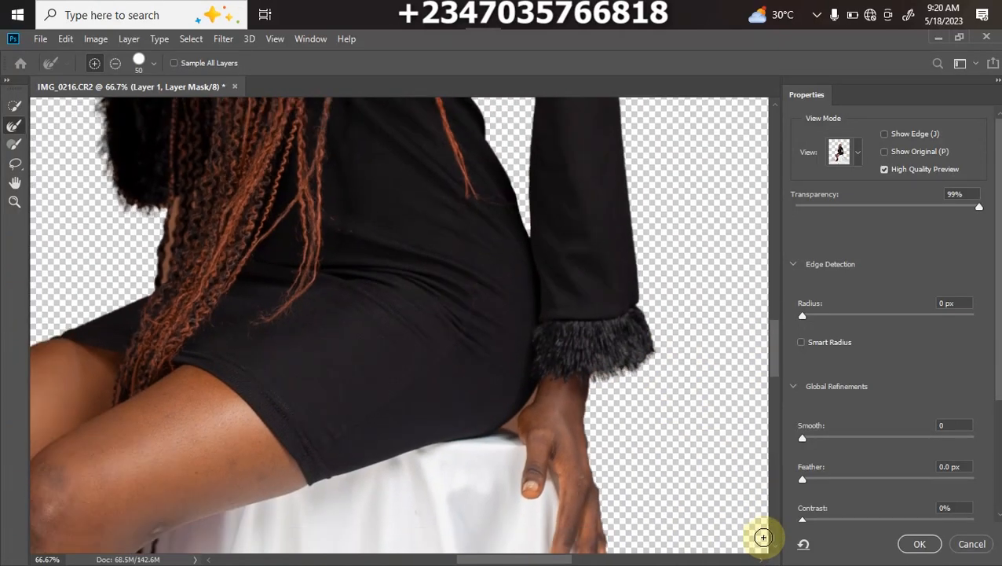
{"action": "key", "text": "ctrl+minus"}
{"action": "key", "text": "ctrl+minus"}
{"action": "key", "text": "ctrl+minus"}
{"action": "key", "text": "ctrl+minus"}
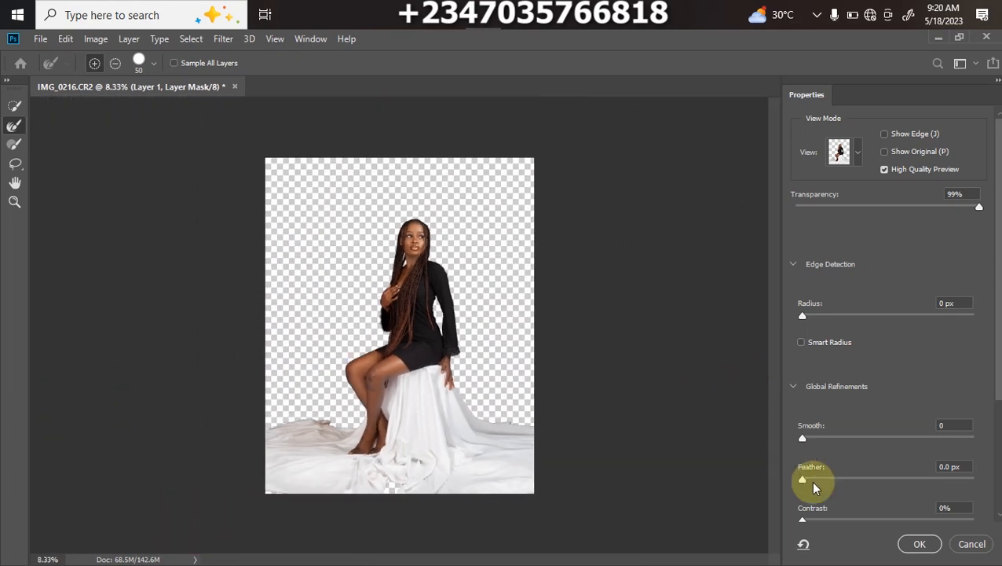
{"action": "left_click", "coordinate": [919, 543]}
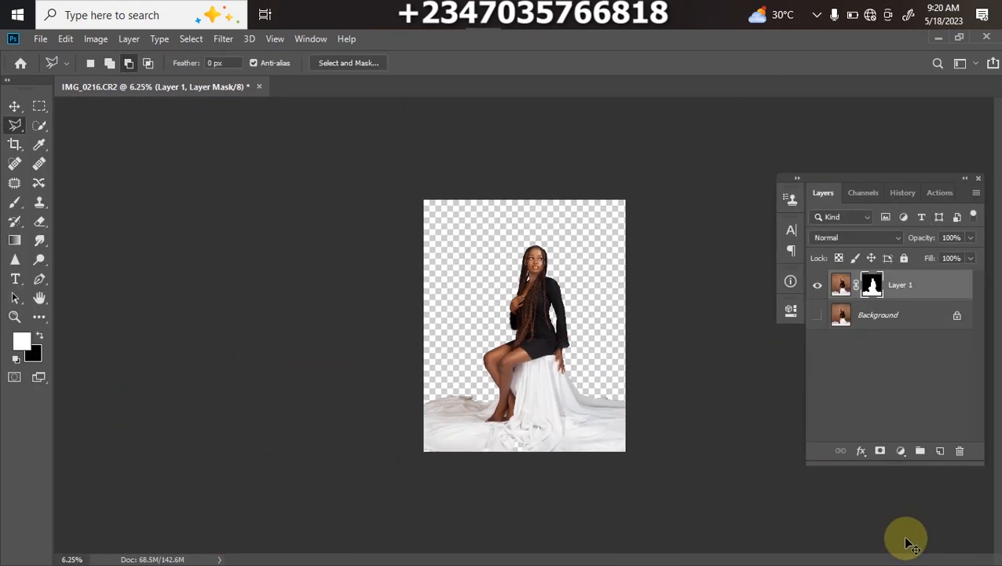
Show and select the Background layer, and set the foreground color to a brown sampled from the backdrop beside the woman.
{"action": "left_click", "coordinate": [818, 315]}
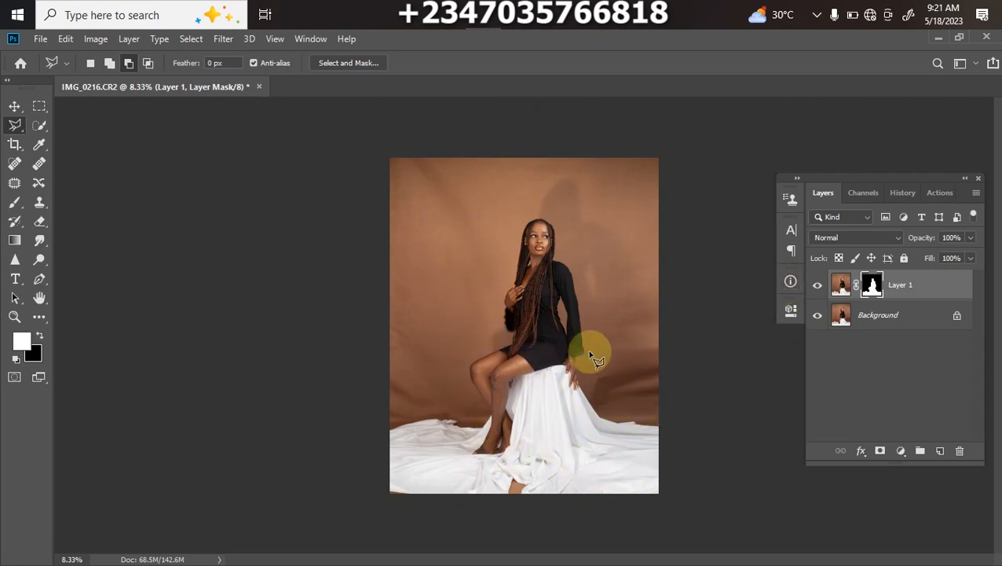
{"action": "left_click", "coordinate": [901, 322]}
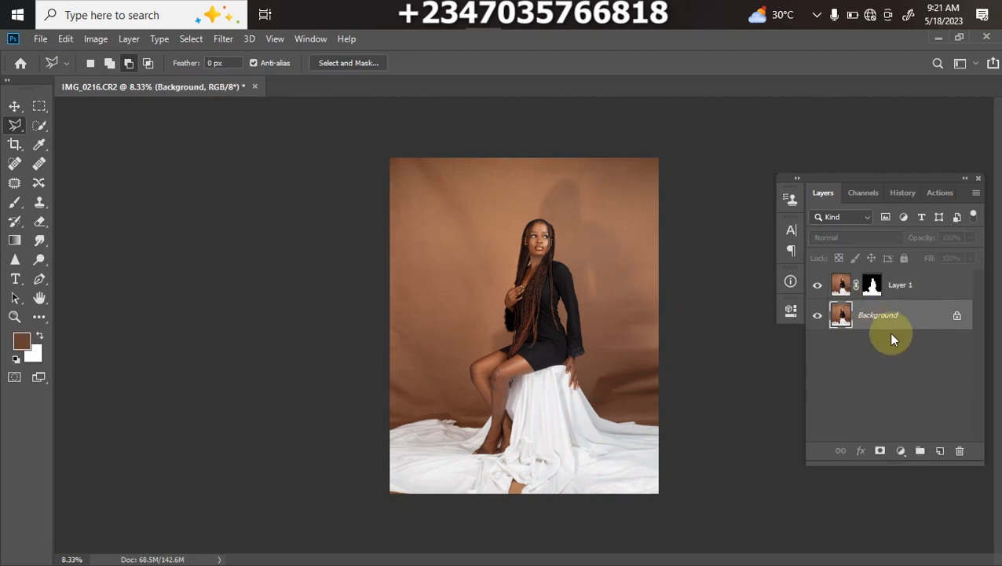
{"action": "left_click", "coordinate": [22, 340]}
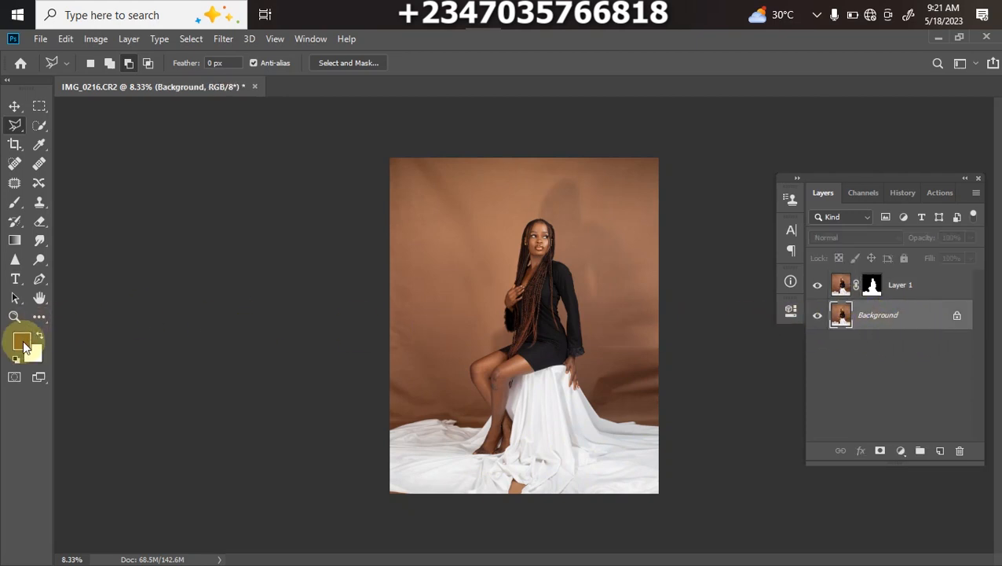
{"action": "left_click_drag", "start_coordinate": [422, 305], "coordinate": [435, 366]}
{"action": "key", "text": "Return"}
{"action": "key", "text": "l"}
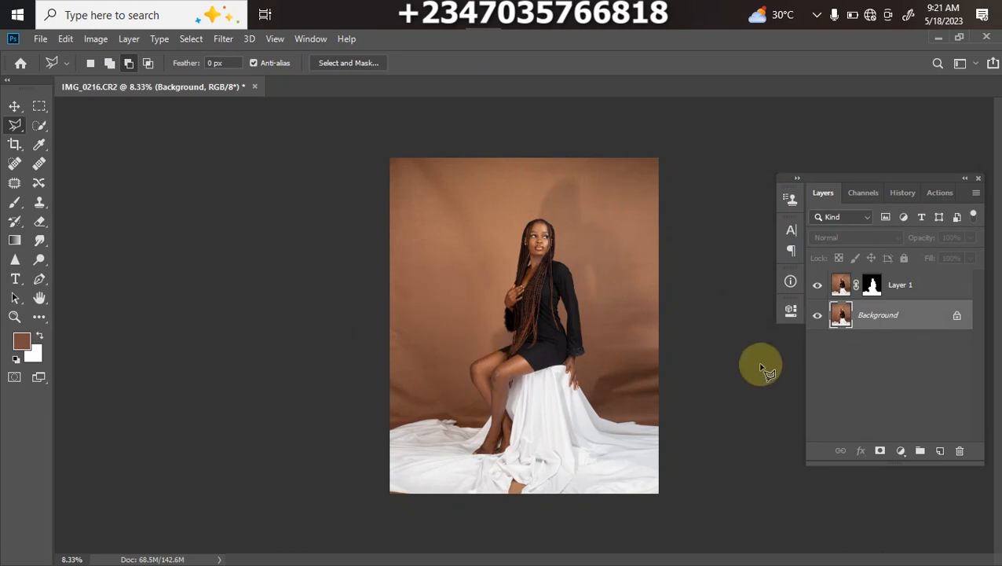
Add a Solid Color fill layer in brown 6e4e3d between the Background layer and Layer 1.
{"action": "left_click", "coordinate": [901, 454]}
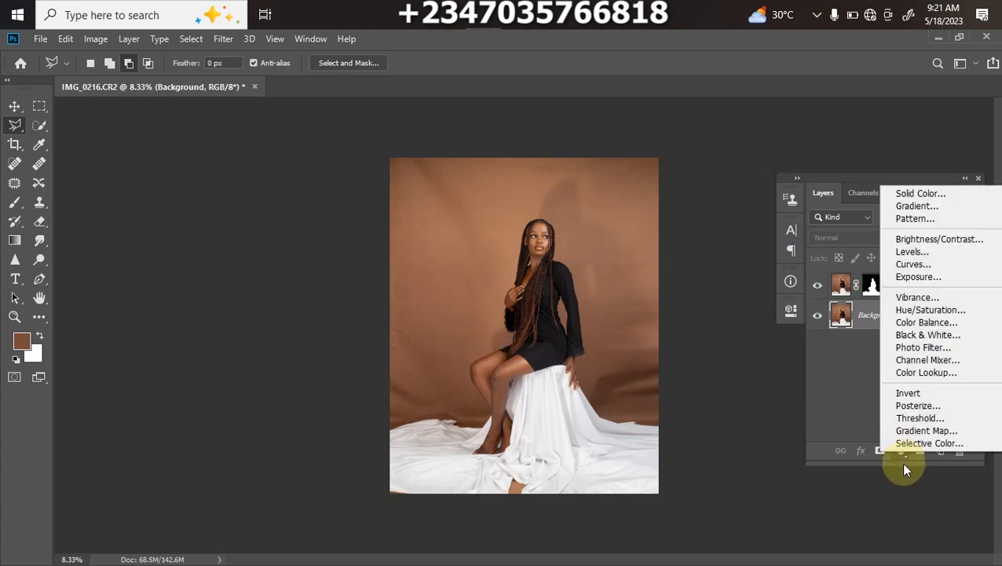
{"action": "left_click", "coordinate": [901, 195]}
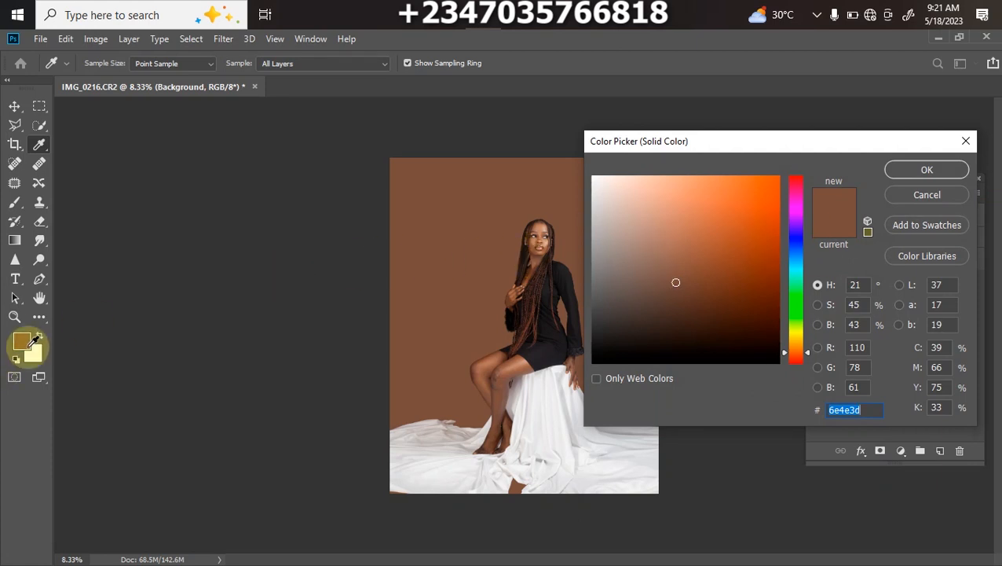
{"action": "left_click", "coordinate": [922, 172]}
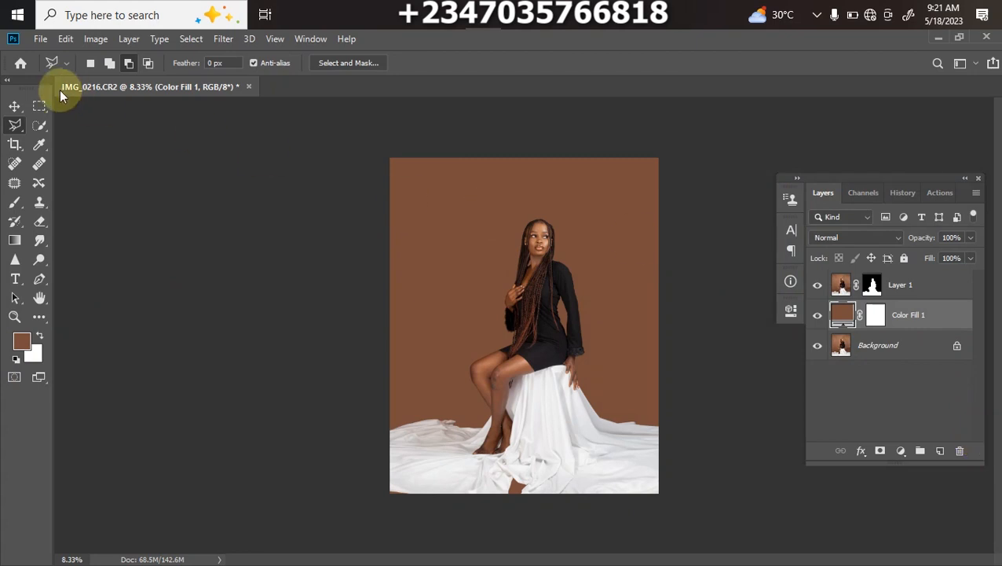
Draw a circular selection with the Elliptical Marquee tool and position it around the woman's head and torso.
{"action": "left_click", "coordinate": [40, 110]}
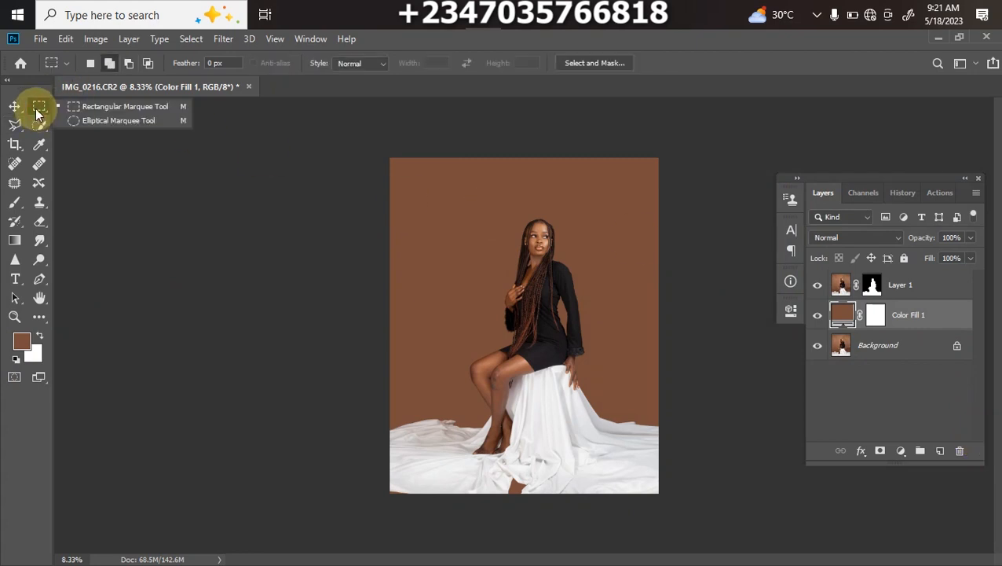
{"action": "left_click", "coordinate": [91, 122]}
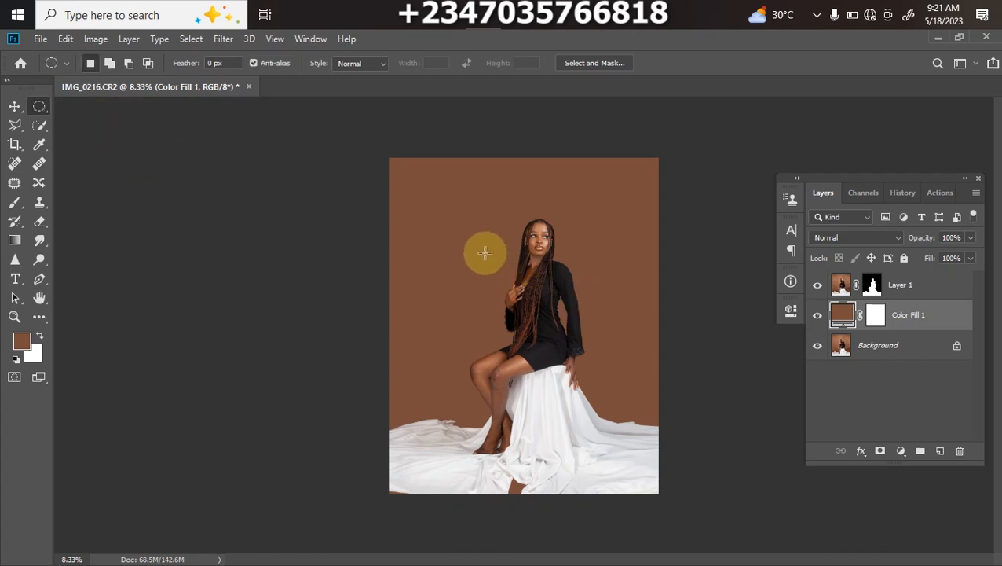
{"action": "left_click_drag", "start_coordinate": [477, 251], "coordinate": [654, 428]}
{"action": "left_click_drag", "start_coordinate": [576, 356], "coordinate": [534, 302]}
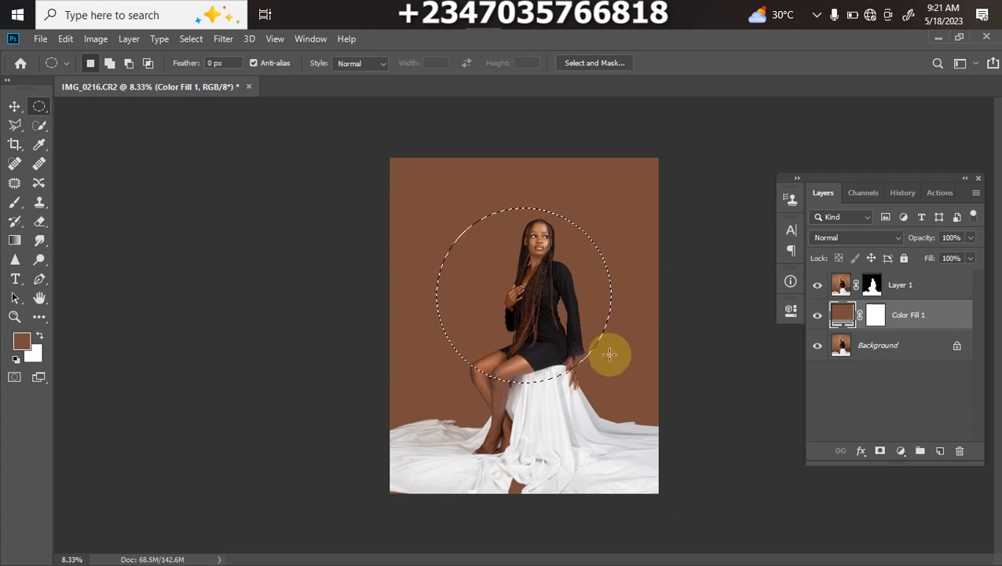
Add a Curves adjustment limited to the circle, raise its RGB curve to brighten the backdrop there, and open its mask settings.
{"action": "left_click", "coordinate": [900, 450]}
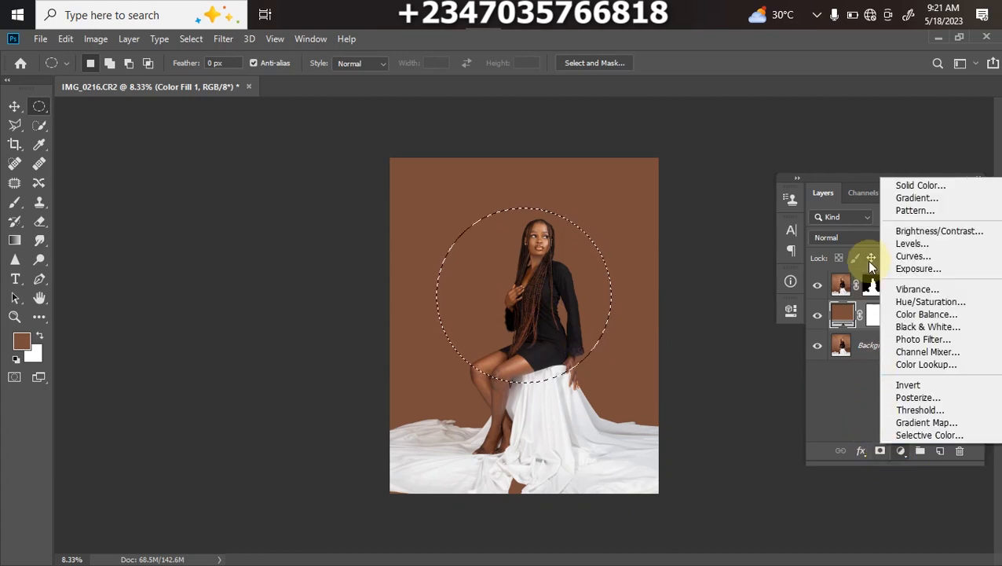
{"action": "left_click", "coordinate": [903, 256]}
{"action": "left_click_drag", "start_coordinate": [703, 406], "coordinate": [688, 393]}
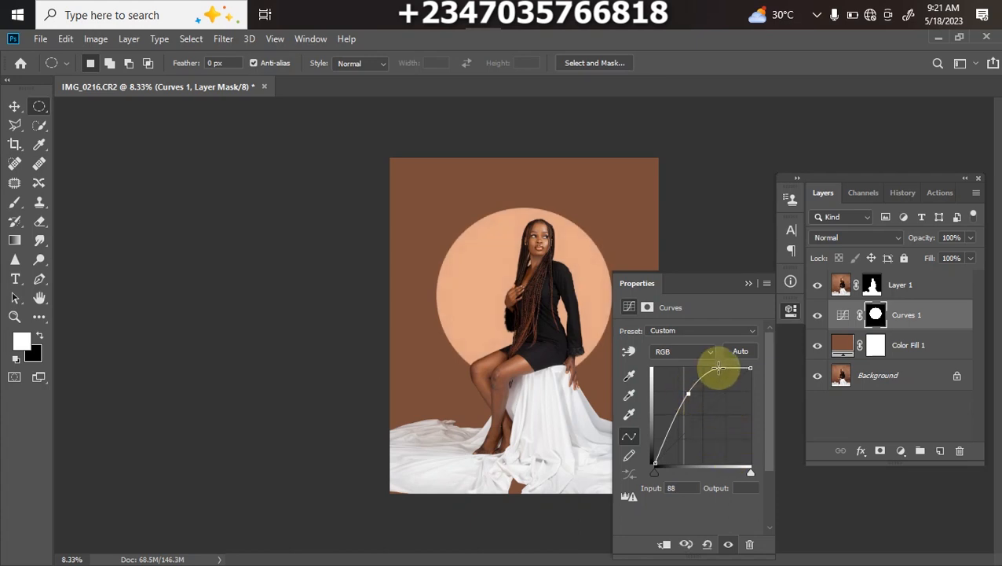
{"action": "left_click", "coordinate": [873, 319]}
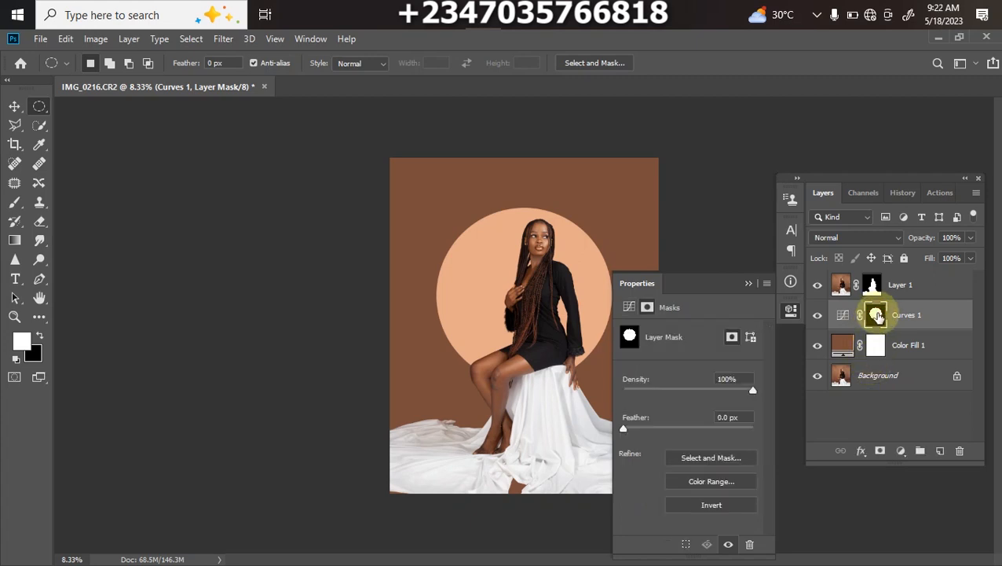
Feather the Curves 1 mask by 697 px so the bright circle blends softly into the brown backdrop.
{"action": "left_click_drag", "start_coordinate": [698, 429], "coordinate": [744, 430]}
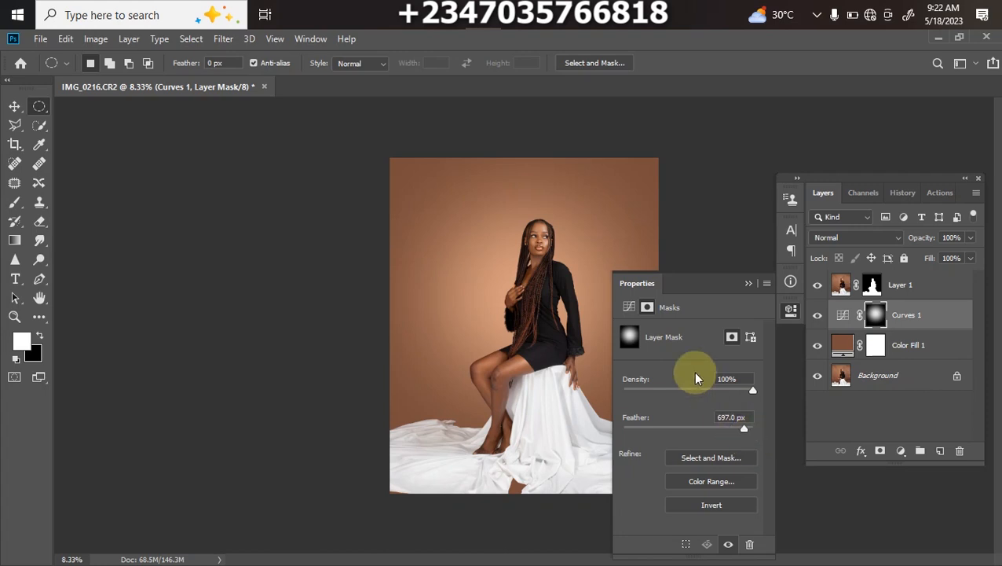
{"action": "left_click", "coordinate": [749, 282]}
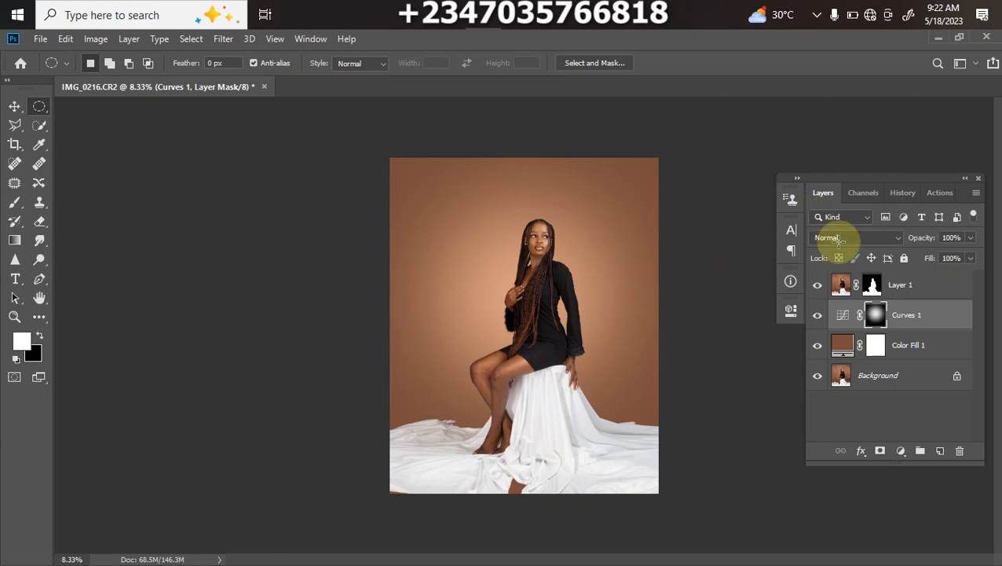
Lower the Curves 1 layer's opacity to 72% and compare the backdrop with and without Curves 1 and Color Fill 1.
{"action": "left_click", "coordinate": [971, 237]}
{"action": "left_click_drag", "start_coordinate": [956, 262], "coordinate": [954, 256]}
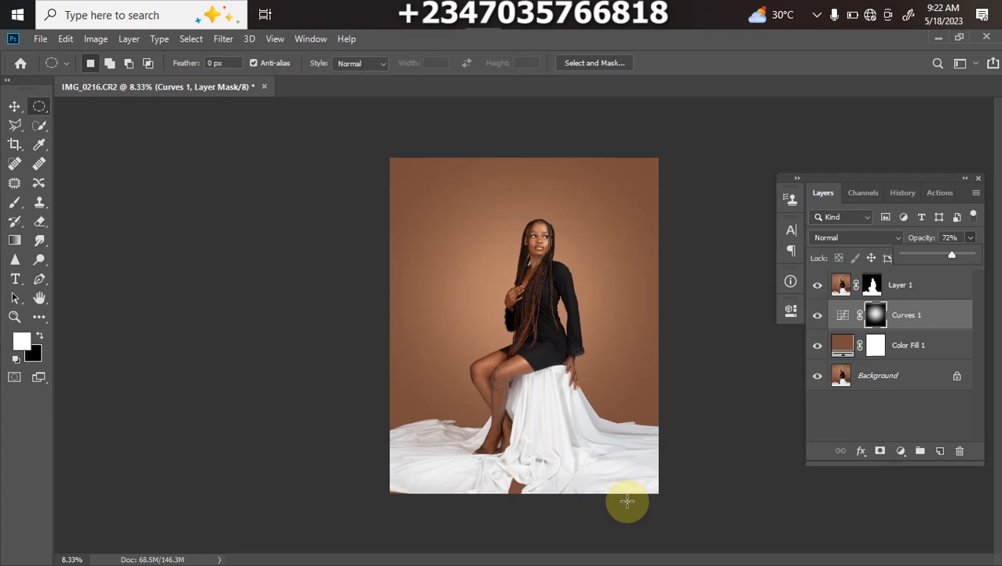
{"action": "left_click", "coordinate": [784, 342]}
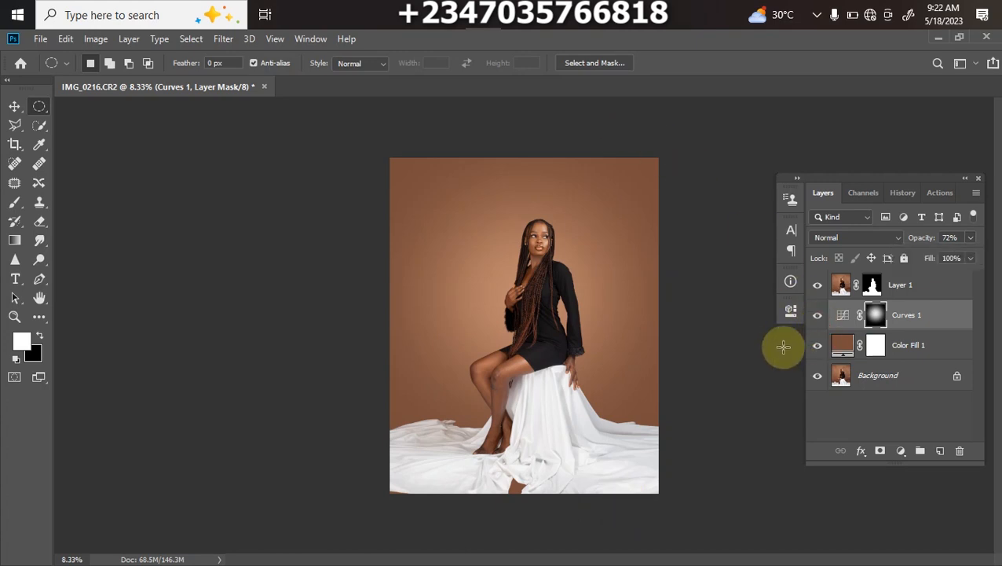
{"action": "left_click_drag", "start_coordinate": [817, 314], "coordinate": [814, 352]}
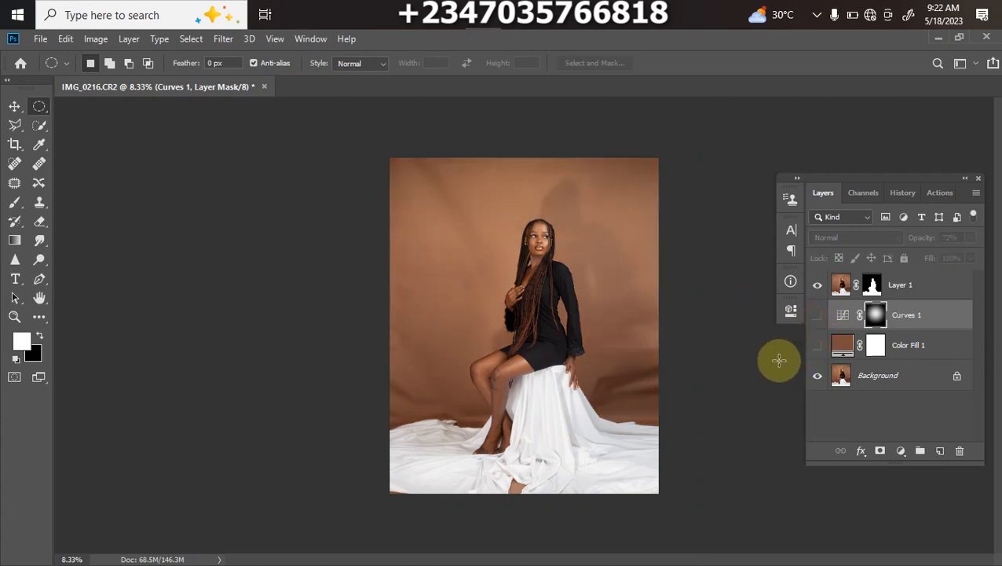
{"action": "left_click_drag", "start_coordinate": [816, 312], "coordinate": [809, 346]}
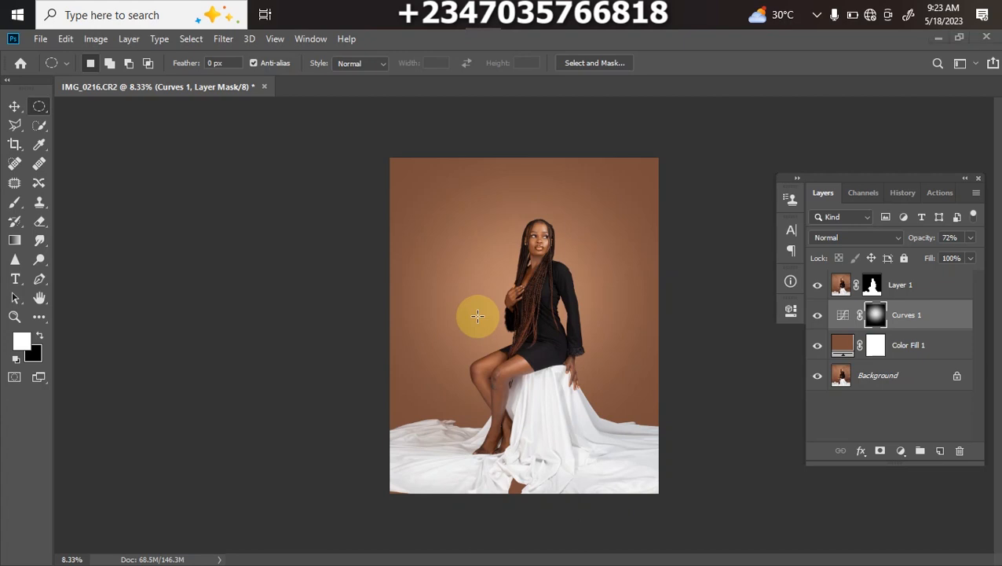
Switch to File Explorer and open the overlay folder inside Pictures > reflex files in a maximized window.
{"action": "key", "text": "super+e"}
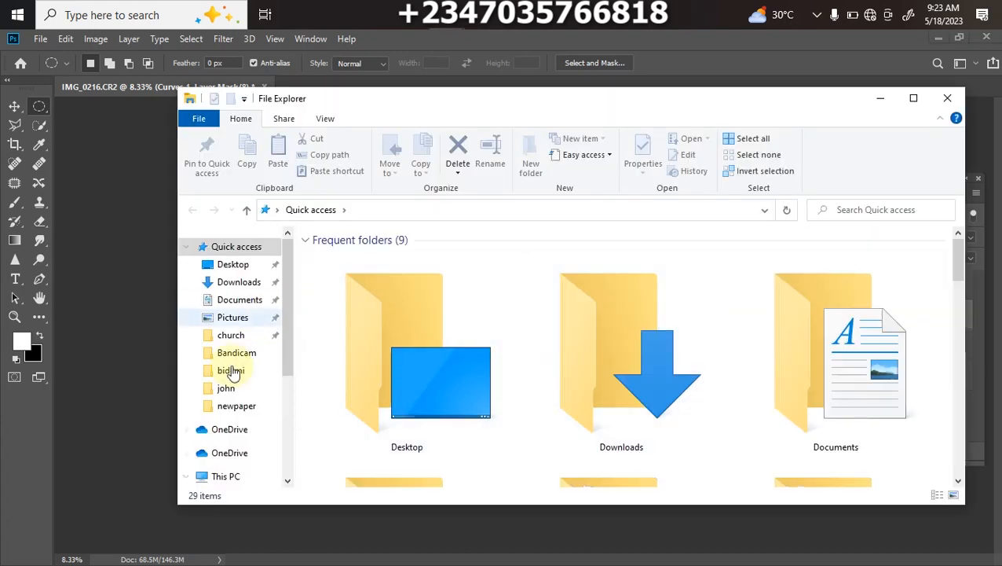
{"action": "left_click", "coordinate": [235, 317]}
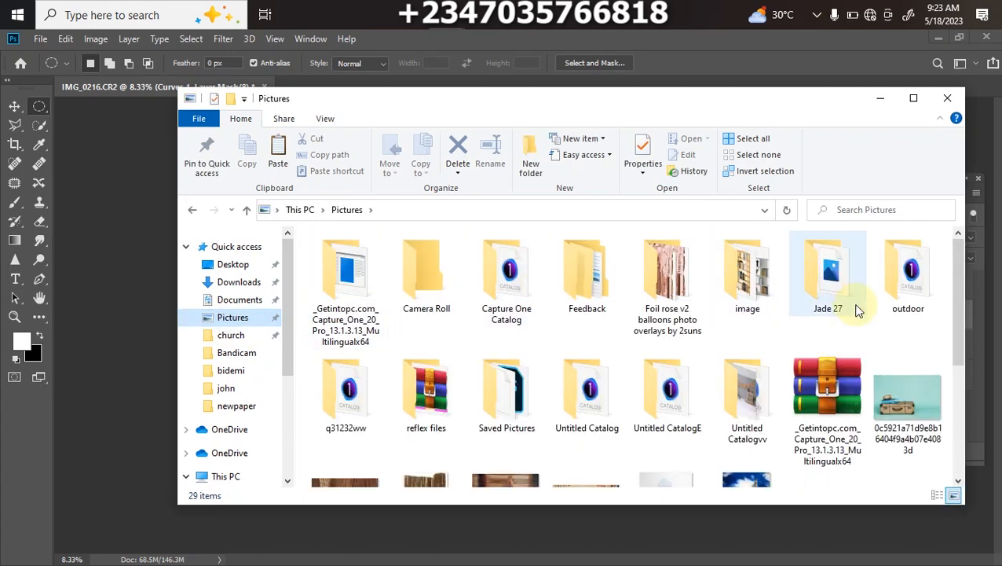
{"action": "double_click", "coordinate": [427, 393]}
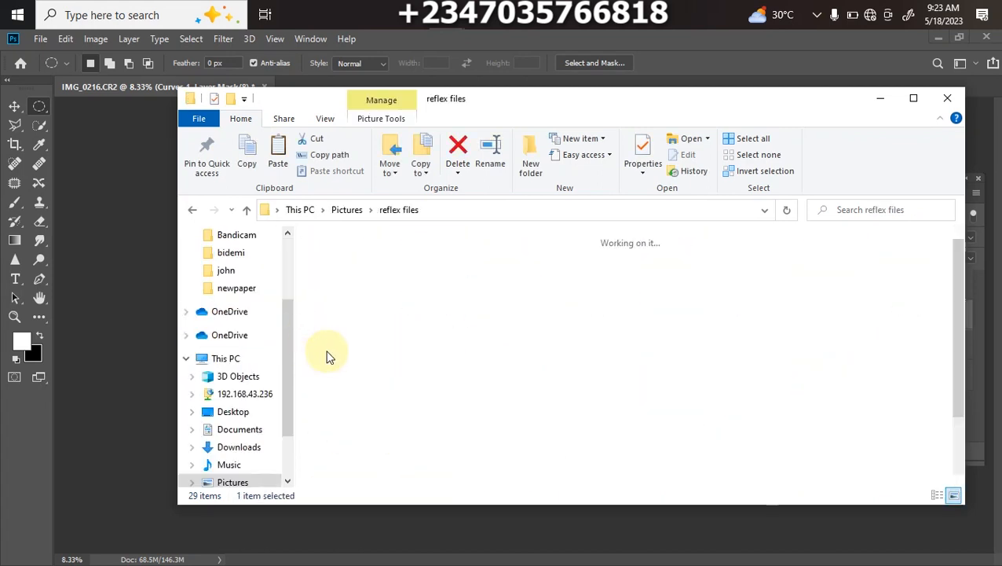
{"action": "left_click", "coordinate": [348, 393]}
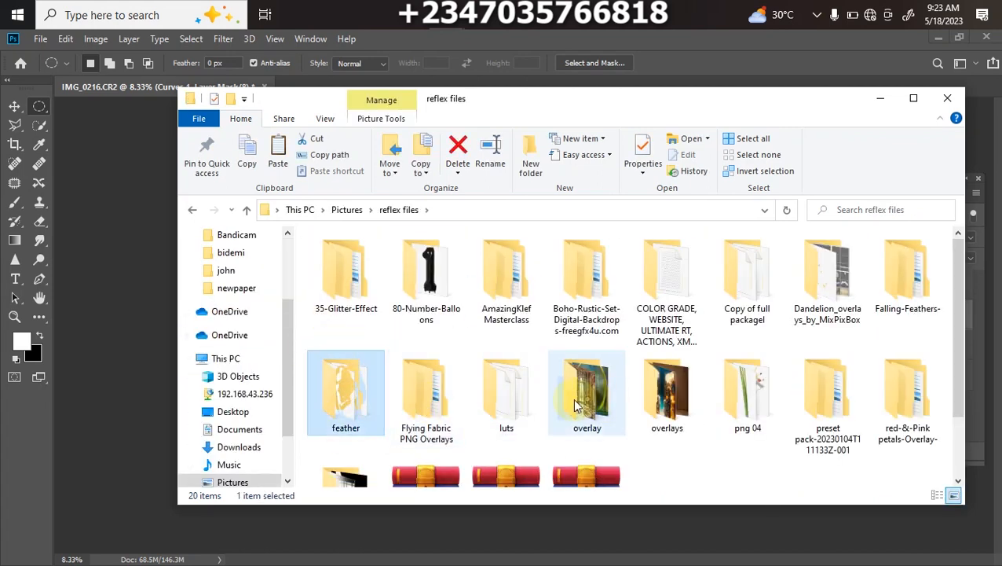
{"action": "double_click", "coordinate": [578, 404]}
{"action": "left_click", "coordinate": [914, 98]}
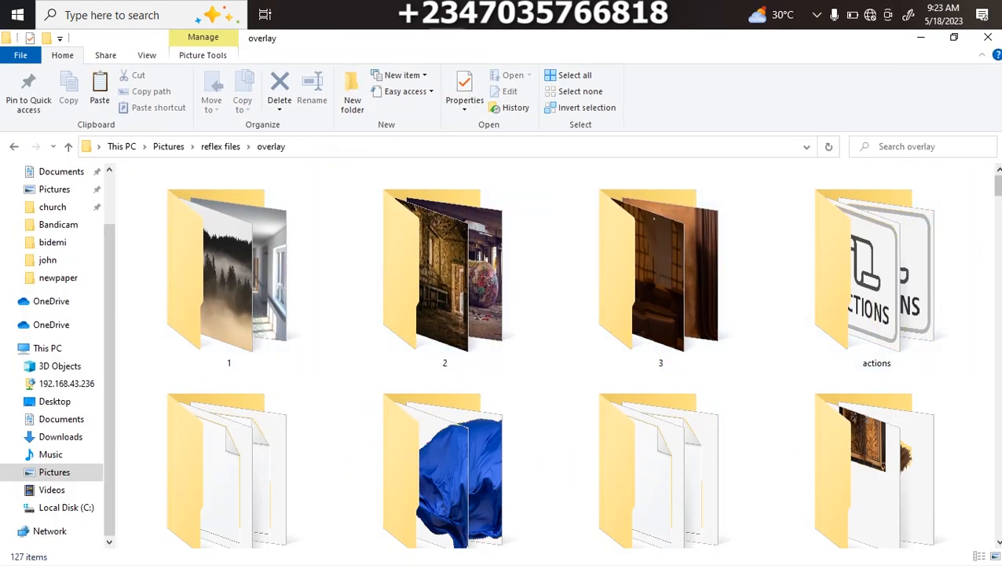
{"action": "left_click", "coordinate": [954, 37]}
{"action": "left_click", "coordinate": [909, 102]}
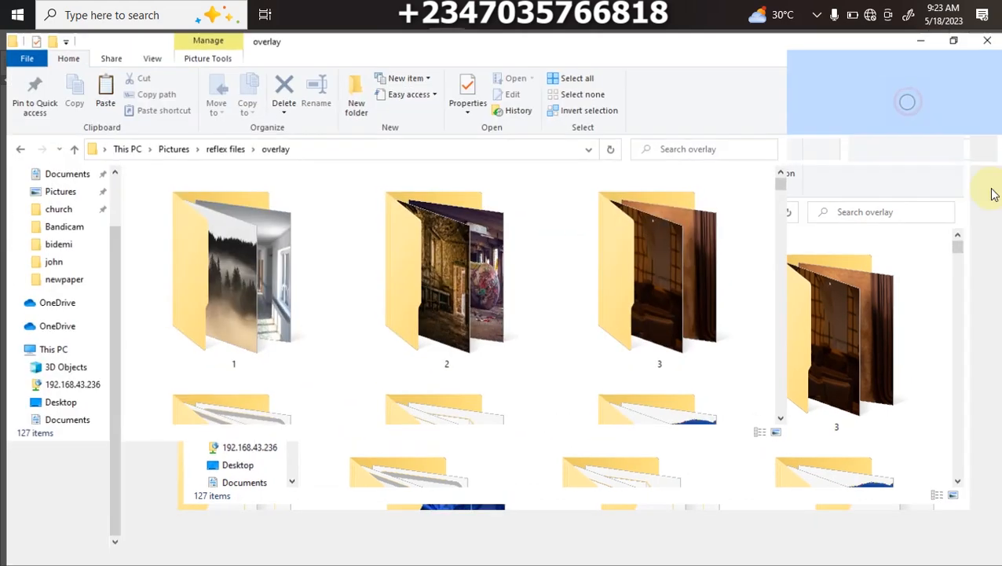
Browse the overlay folder's backdrops and select the dark brown wall image named g.
{"action": "scroll", "coordinate": [992, 204], "scroll_direction": "down", "scroll_amount": 10}
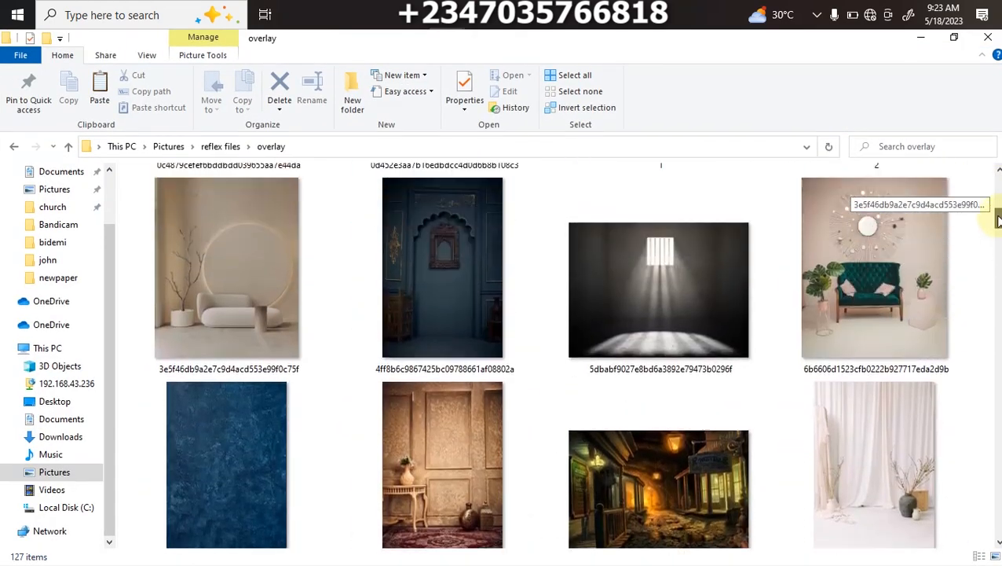
{"action": "scroll", "coordinate": [998, 220], "scroll_direction": "down", "scroll_amount": 12}
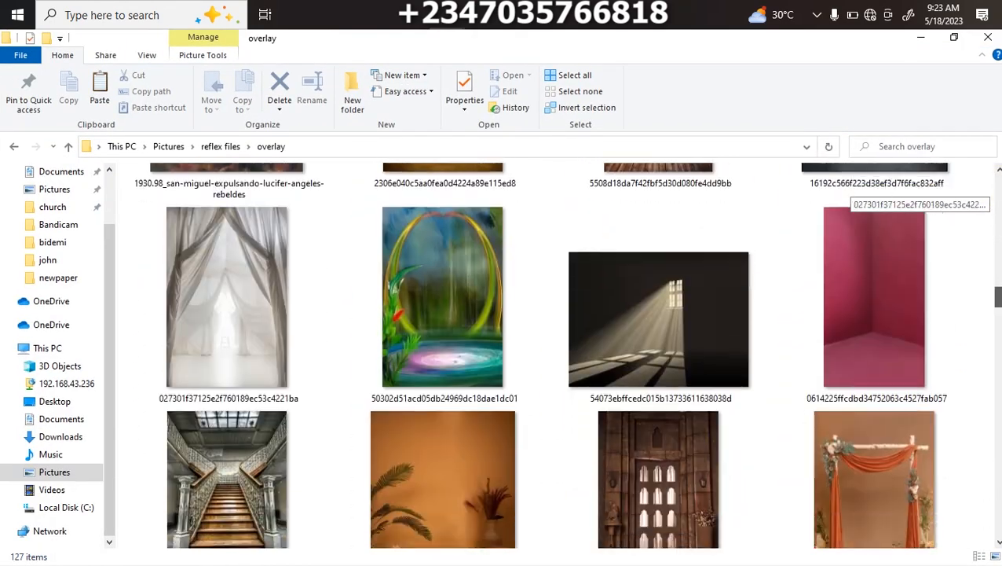
{"action": "scroll", "coordinate": [997, 220], "scroll_direction": "down", "scroll_amount": 12}
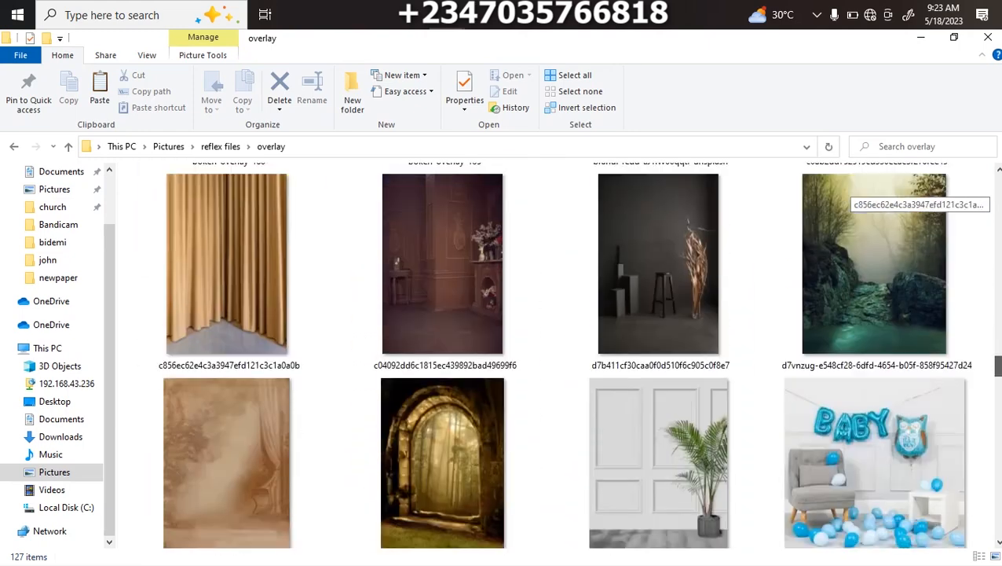
{"action": "scroll", "coordinate": [856, 193], "scroll_direction": "down", "scroll_amount": 10}
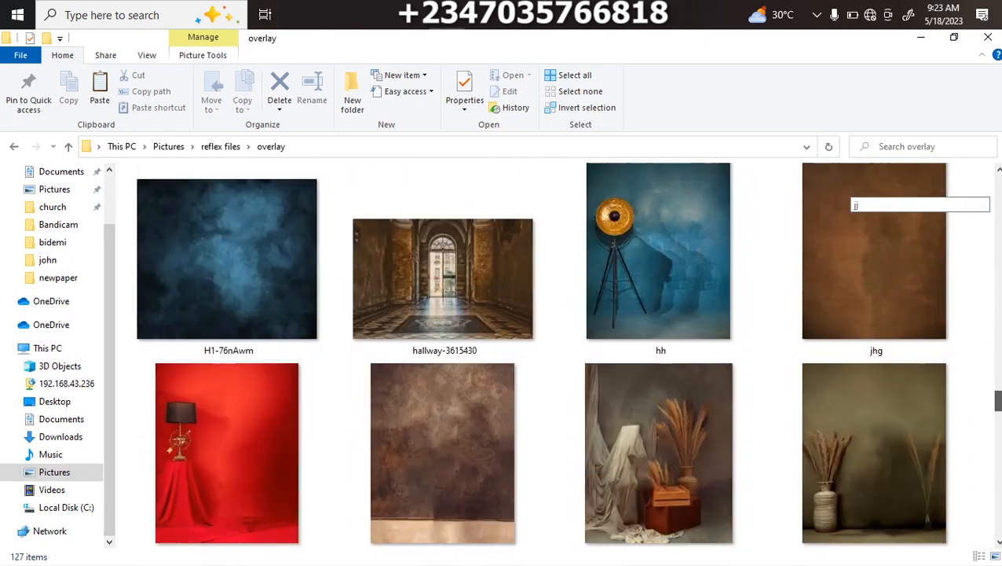
{"action": "scroll", "coordinate": [856, 193], "scroll_direction": "down", "scroll_amount": 12}
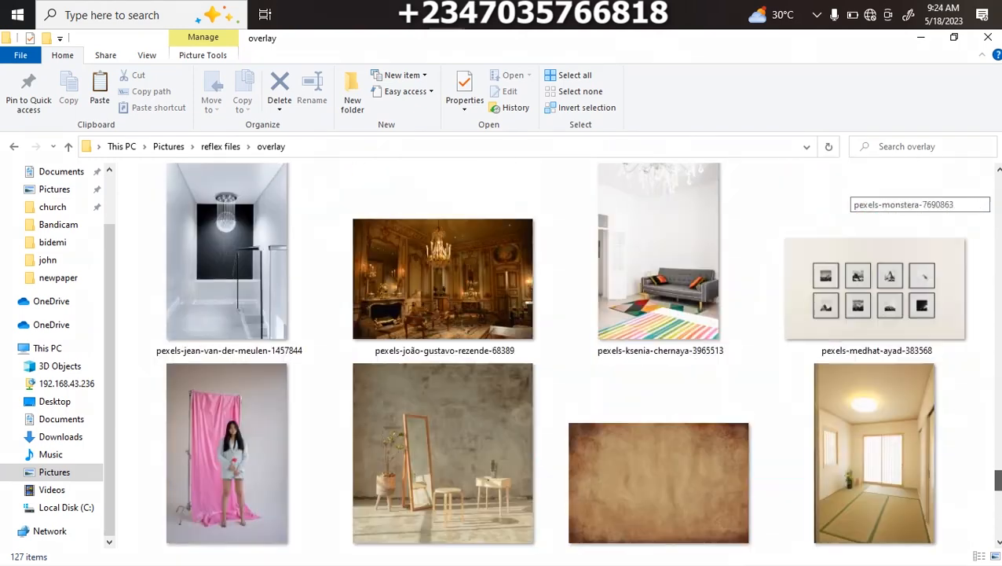
{"action": "left_click_drag", "start_coordinate": [999, 483], "coordinate": [996, 377]}
{"action": "left_click", "coordinate": [679, 487]}
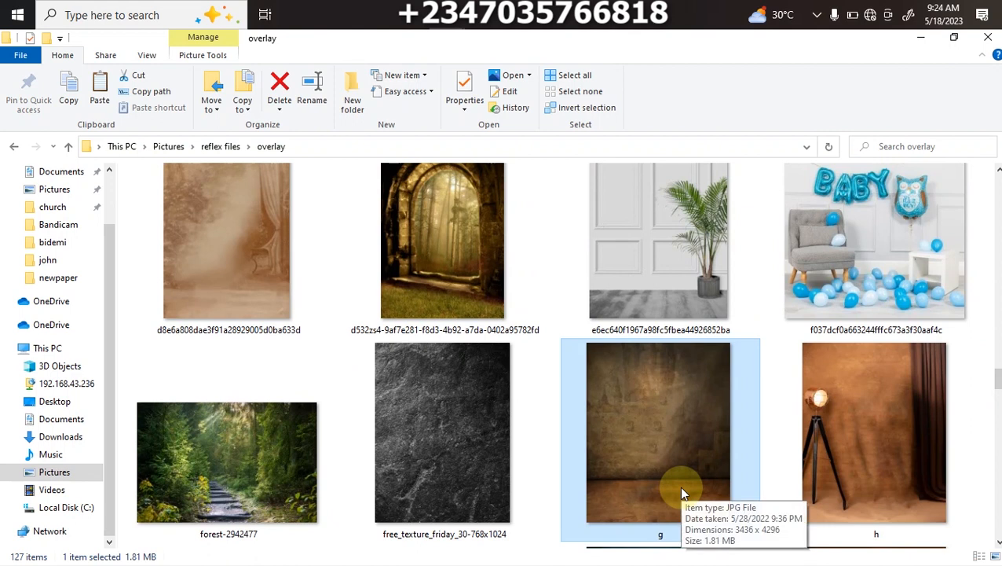
Place image g into the Photoshop portrait above Curves 1, enlarge it to 147.22% to cover the canvas, and position it behind the woman.
{"action": "left_click_drag", "start_coordinate": [632, 424], "coordinate": [585, 369]}
{"action": "left_click_drag", "start_coordinate": [628, 325], "coordinate": [700, 325]}
{"action": "left_click_drag", "start_coordinate": [419, 324], "coordinate": [390, 324]}
{"action": "left_click_drag", "start_coordinate": [526, 382], "coordinate": [510, 362]}
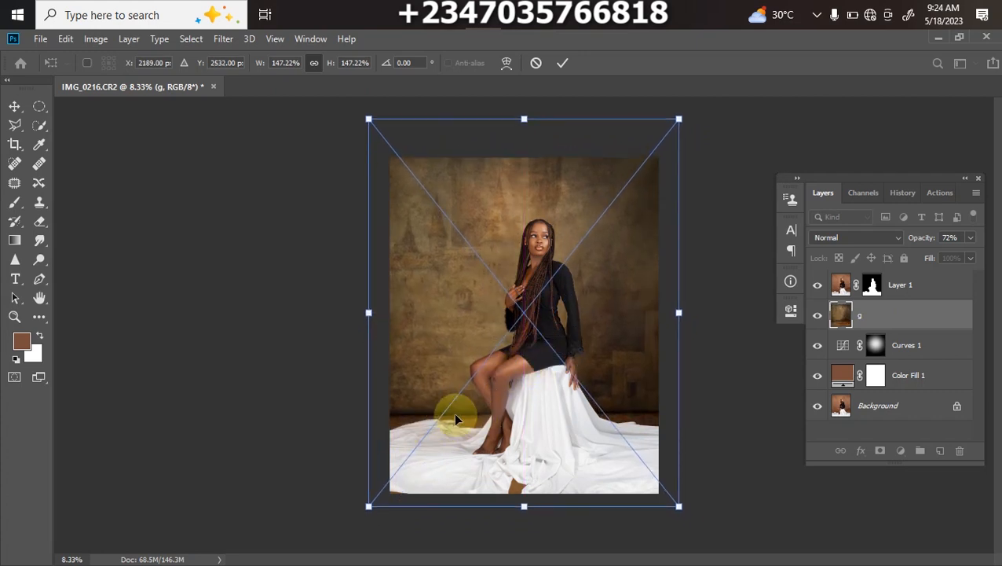
{"action": "left_click_drag", "start_coordinate": [494, 354], "coordinate": [483, 350]}
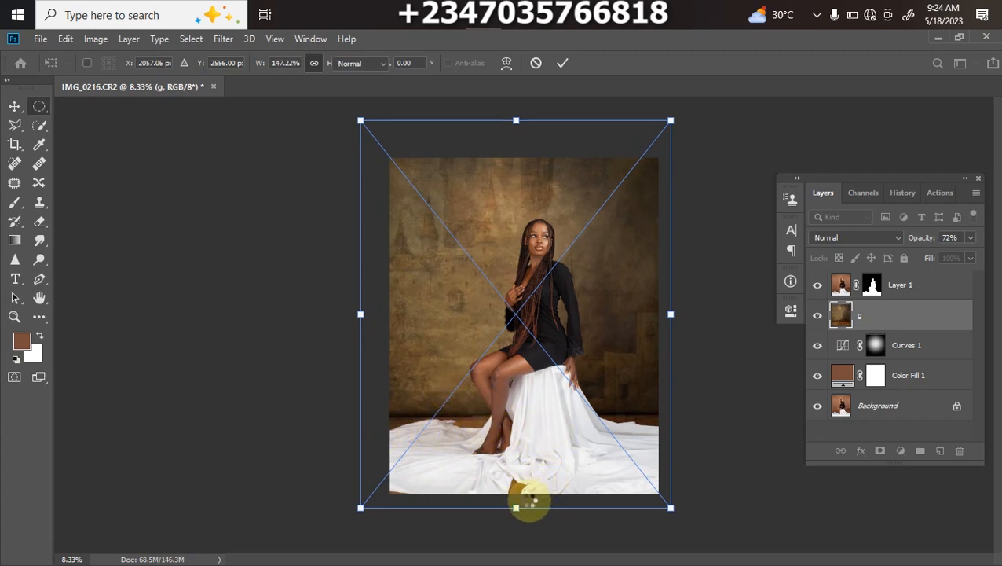
{"action": "key", "text": "Return"}
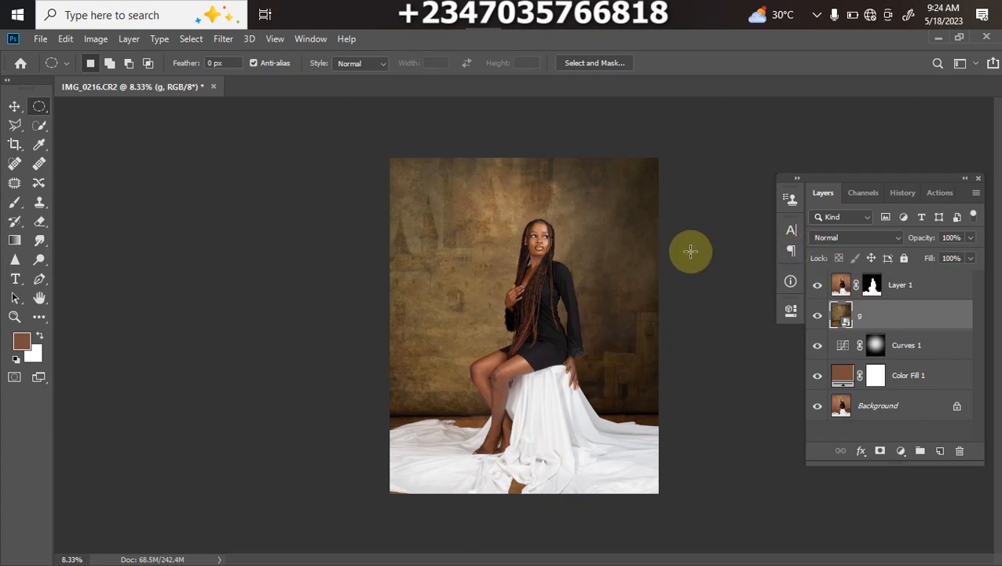
Set layer g's blend mode to Soft Light and remove its color with a Hue/Saturation adjustment.
{"action": "left_click", "coordinate": [824, 239]}
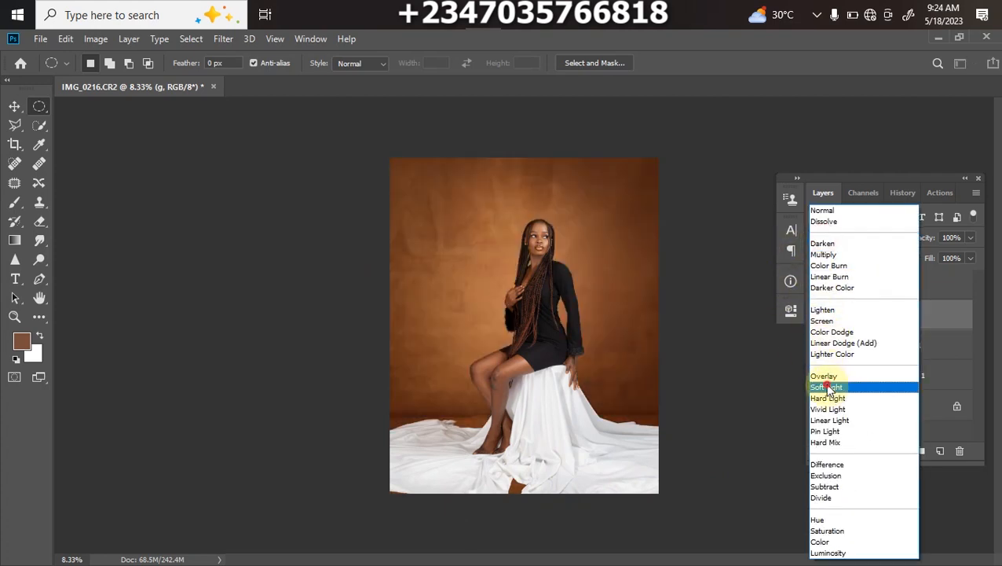
{"action": "left_click", "coordinate": [827, 384]}
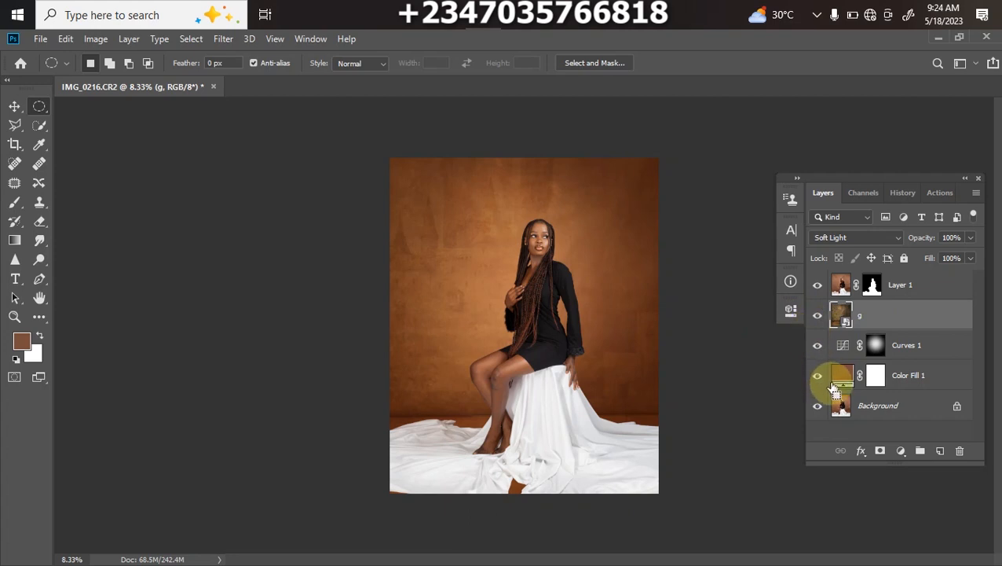
{"action": "key", "text": "ctrl+u"}
{"action": "left_click_drag", "start_coordinate": [458, 253], "coordinate": [328, 270]}
{"action": "key", "text": "Return"}
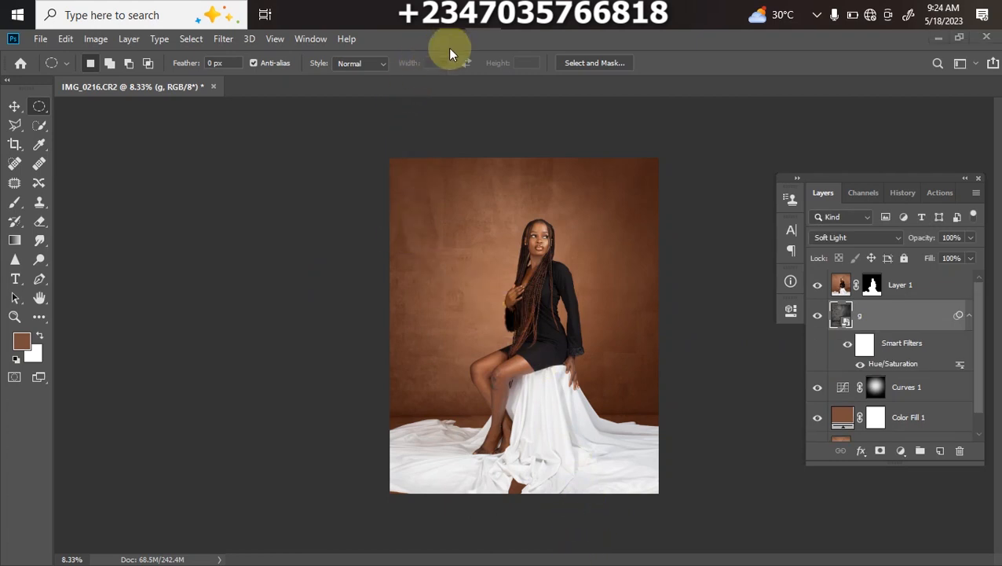
Return to the overlay folder in File Explorer and select the brown floral backdrop image 1760be811083b8922829a3fd8b41362d.
{"action": "mouse_move", "coordinate": [447, 14]}
{"action": "left_click", "coordinate": [499, 106]}
{"action": "scroll", "coordinate": [542, 401], "scroll_direction": "down", "scroll_amount": 3}
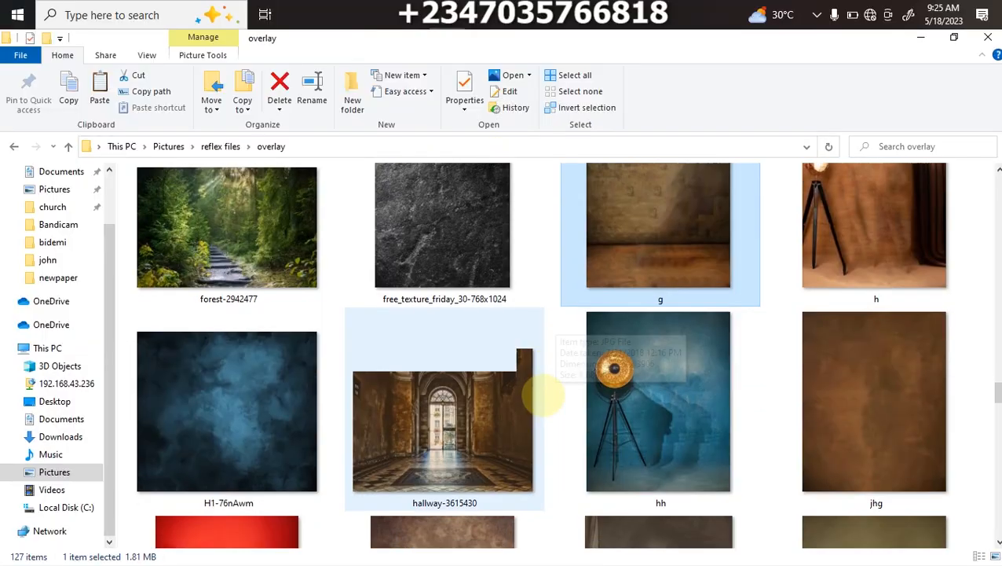
{"action": "scroll", "coordinate": [542, 397], "scroll_direction": "down", "scroll_amount": 10}
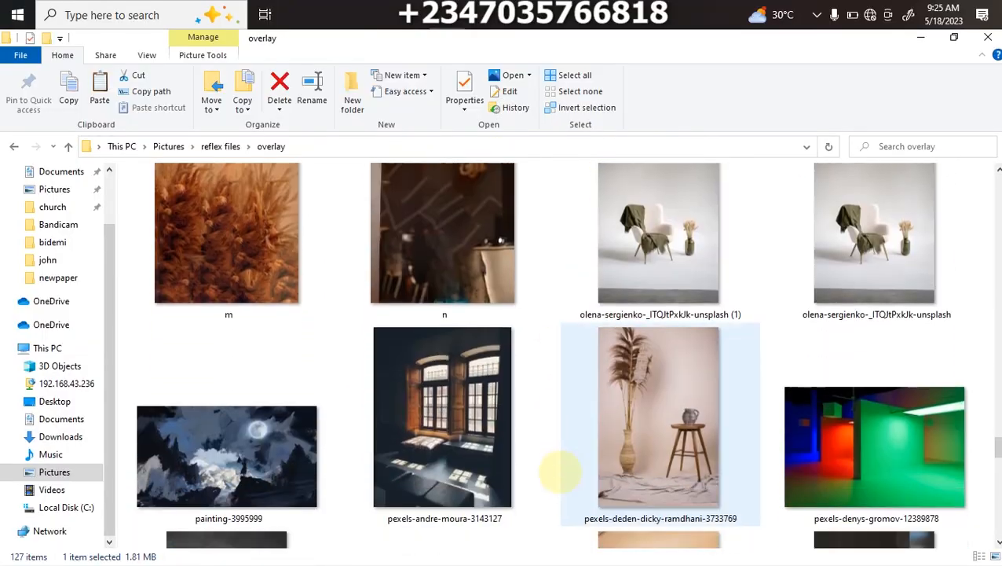
{"action": "scroll", "coordinate": [560, 471], "scroll_direction": "down", "scroll_amount": 12}
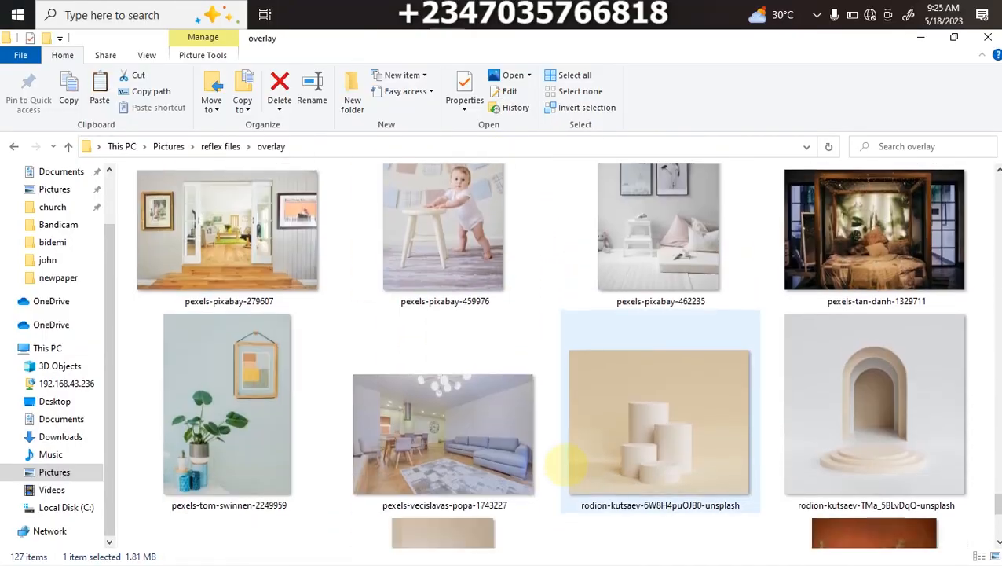
{"action": "scroll", "coordinate": [563, 471], "scroll_direction": "down", "scroll_amount": 5}
{"action": "scroll", "coordinate": [541, 285], "scroll_direction": "up", "scroll_amount": 8}
{"action": "scroll", "coordinate": [562, 325], "scroll_direction": "up", "scroll_amount": 15}
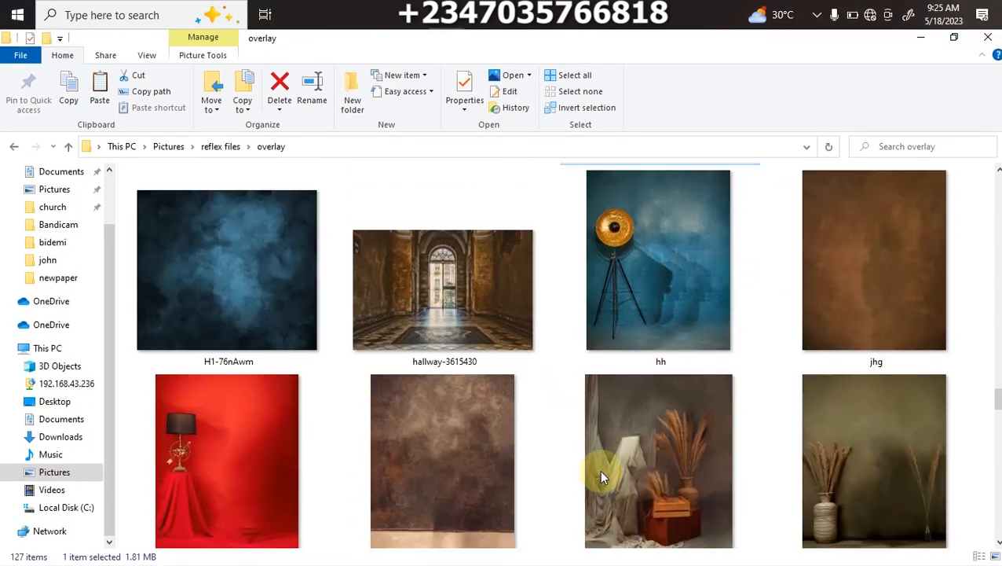
{"action": "scroll", "coordinate": [599, 469], "scroll_direction": "up", "scroll_amount": 15}
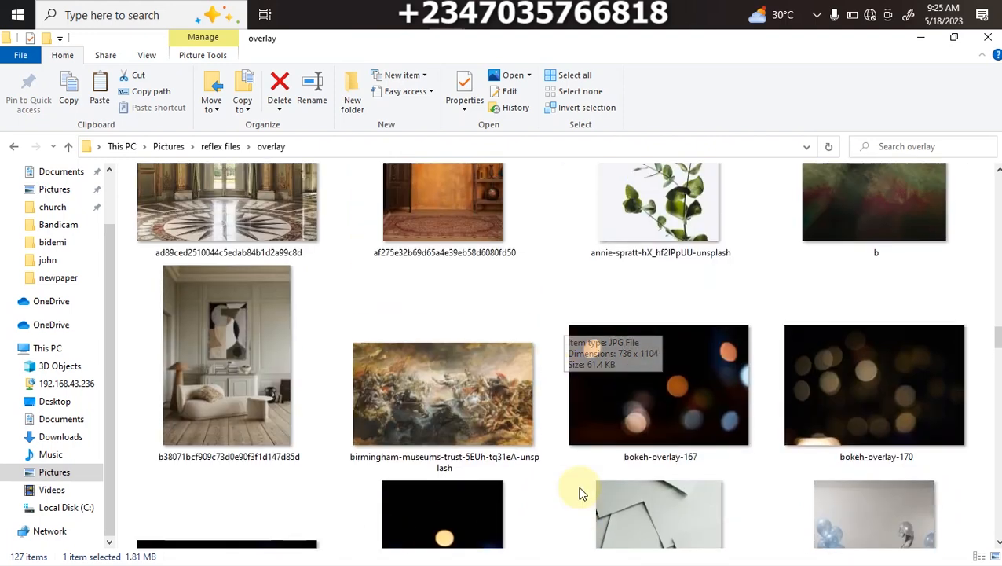
{"action": "scroll", "coordinate": [579, 487], "scroll_direction": "up", "scroll_amount": 15}
{"action": "scroll", "coordinate": [571, 322], "scroll_direction": "up", "scroll_amount": 12}
{"action": "scroll", "coordinate": [564, 292], "scroll_direction": "up", "scroll_amount": 15}
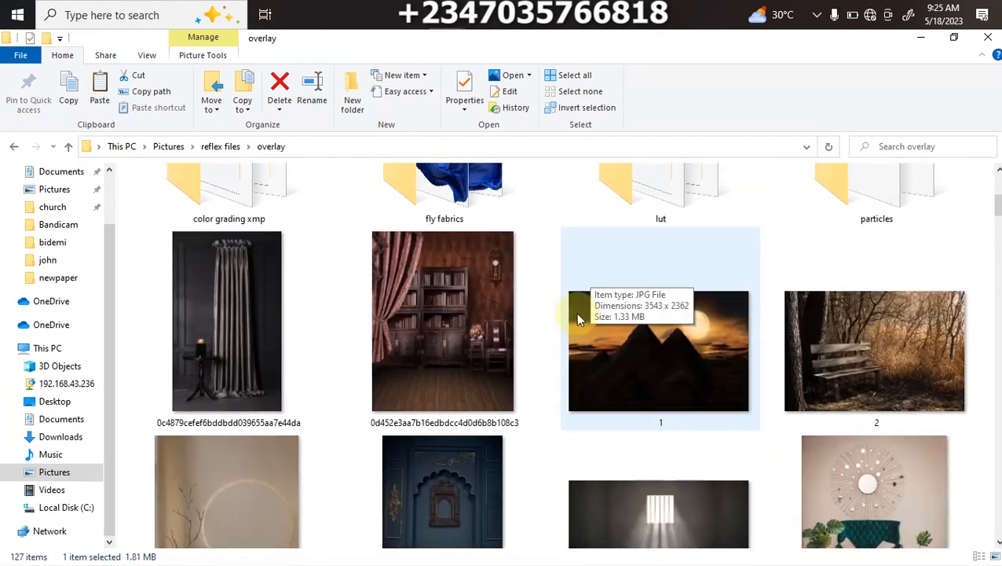
{"action": "scroll", "coordinate": [581, 330], "scroll_direction": "up", "scroll_amount": 3}
{"action": "scroll", "coordinate": [597, 502], "scroll_direction": "down", "scroll_amount": 7}
{"action": "scroll", "coordinate": [563, 366], "scroll_direction": "down", "scroll_amount": 10}
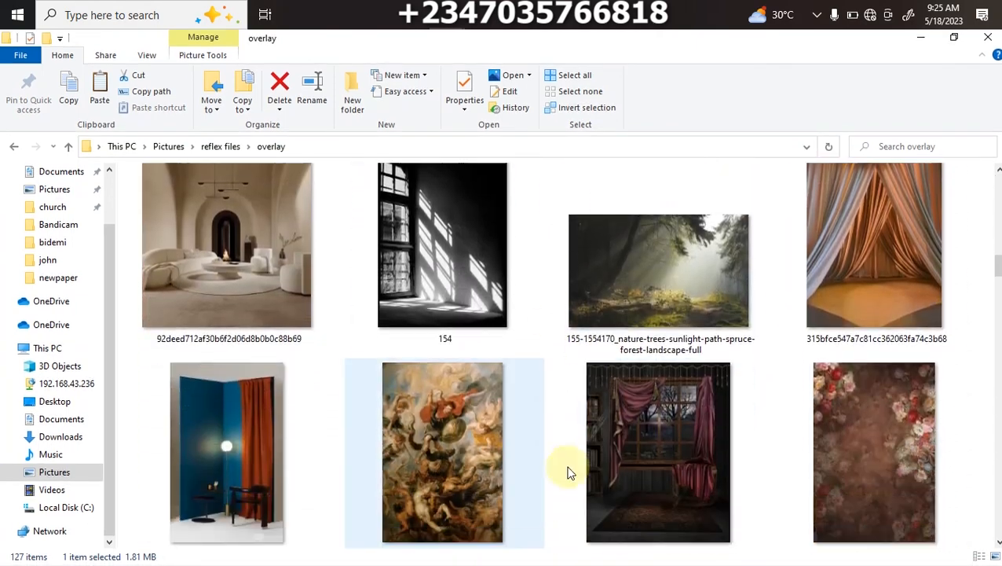
{"action": "scroll", "coordinate": [570, 472], "scroll_direction": "down", "scroll_amount": 3}
{"action": "left_click", "coordinate": [918, 238]}
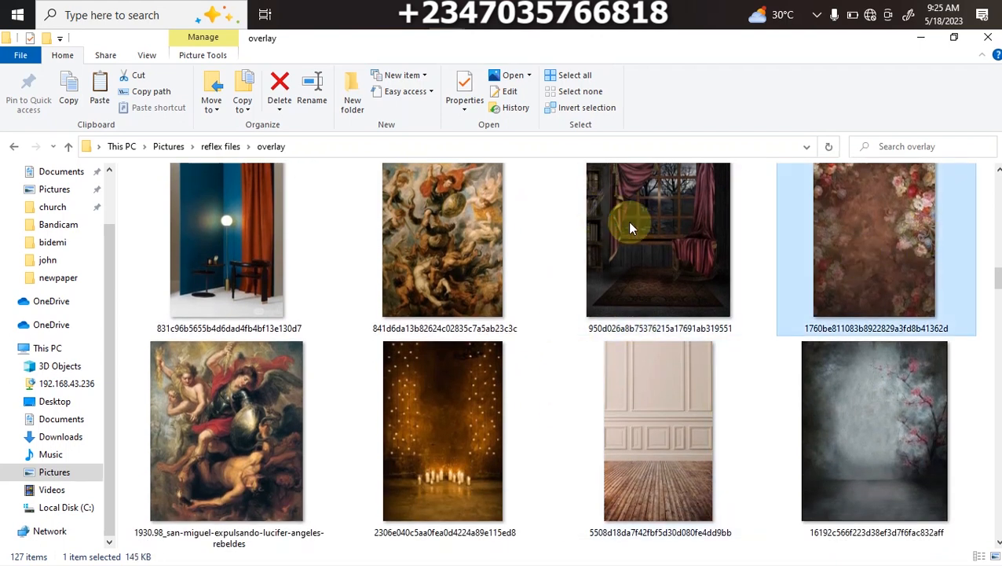
{"action": "scroll", "coordinate": [628, 228], "scroll_direction": "up", "scroll_amount": 1}
Place the floral image into the Photoshop portrait above layer g, enlarge it to about 155.2% to span the canvas width, and set it to Soft Light.
{"action": "left_click_drag", "start_coordinate": [854, 271], "coordinate": [467, 236]}
{"action": "left_click_drag", "start_coordinate": [612, 323], "coordinate": [656, 322]}
{"action": "mouse_move", "coordinate": [400, 329]}
{"action": "left_mouse_down"}
{"action": "mouse_move", "coordinate": [369, 324]}
{"action": "mouse_move", "coordinate": [385, 328]}
{"action": "left_mouse_up"}
{"action": "left_click_drag", "start_coordinate": [485, 331], "coordinate": [486, 337]}
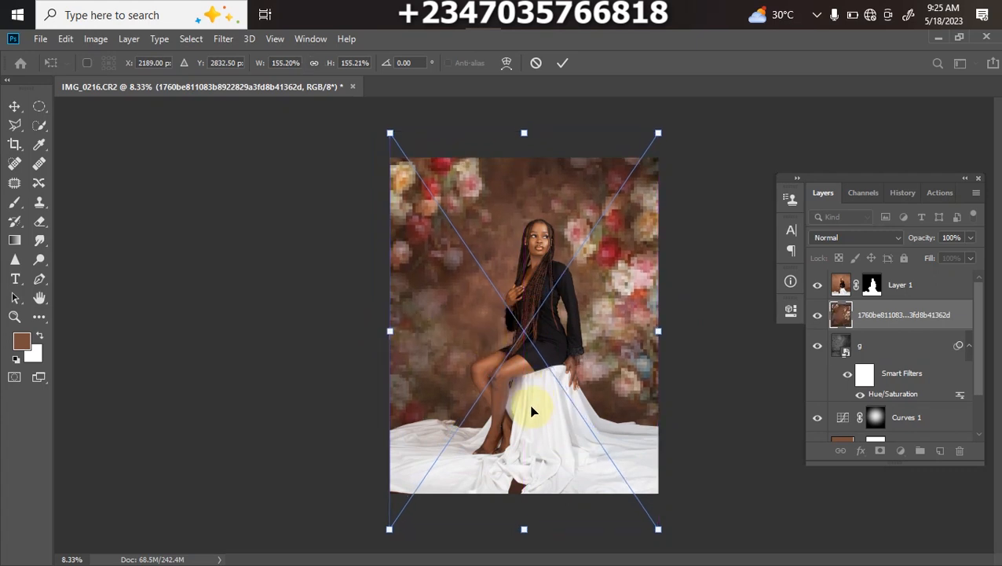
{"action": "key", "text": "Return"}
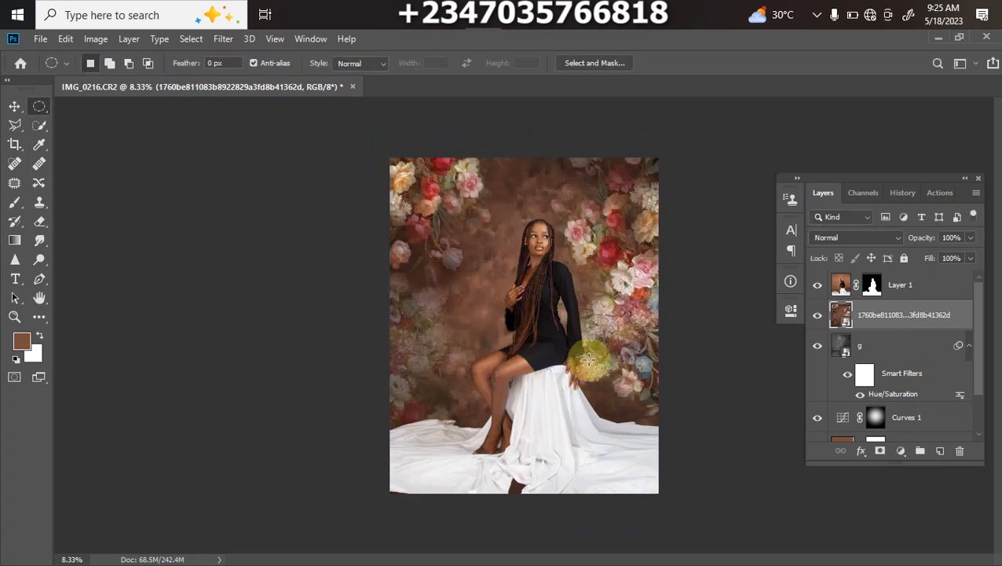
{"action": "left_click", "coordinate": [832, 237]}
{"action": "left_click", "coordinate": [831, 386]}
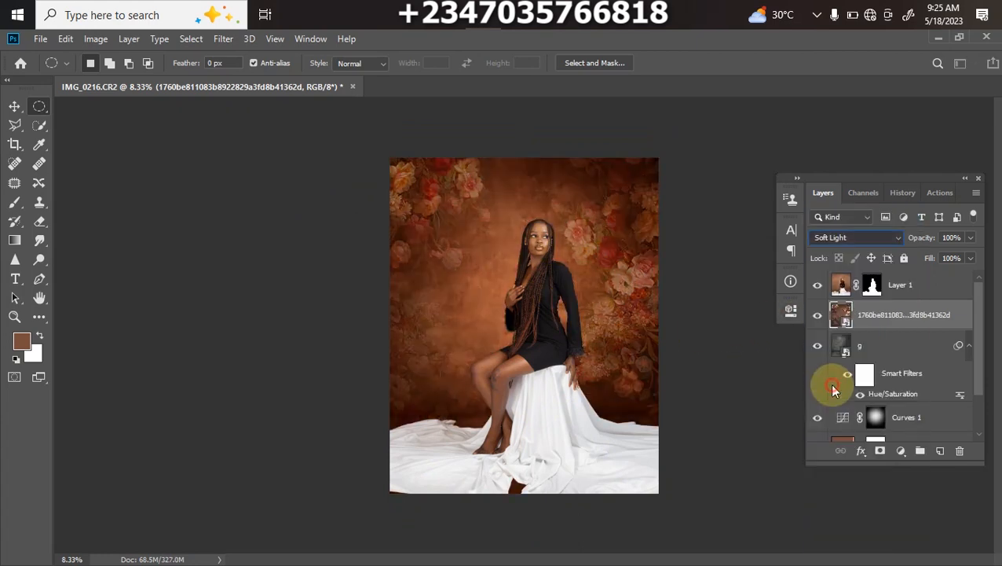
Compare the floral backdrop in the portrait with the finished reference image 004.jpg.
{"action": "key", "text": "ctrl+plus"}
{"action": "key", "text": "ctrl+plus"}
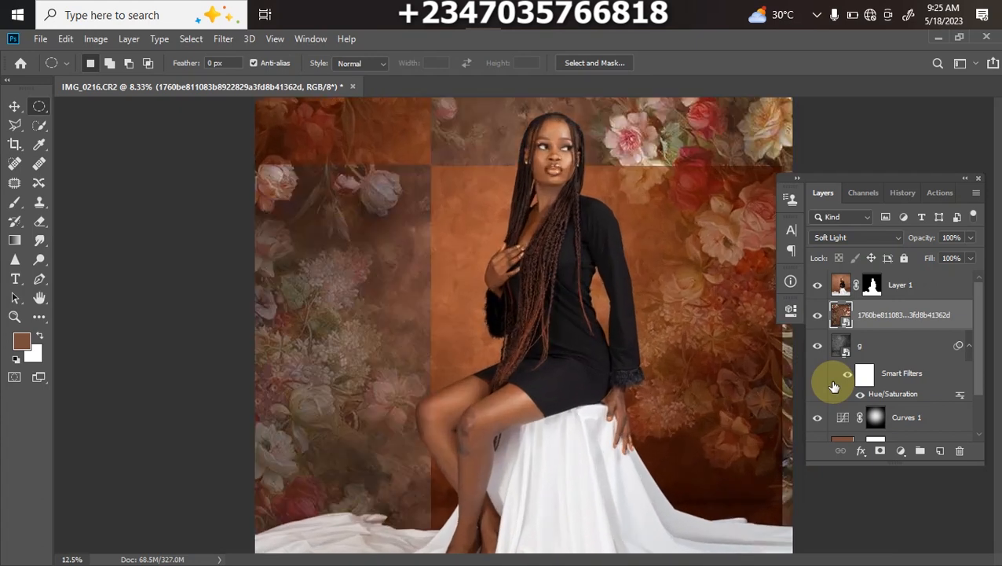
{"action": "key", "text": "ctrl+minus"}
{"action": "key", "text": "ctrl+minus"}
{"action": "key", "text": "ctrl+minus"}
{"action": "key", "text": "ctrl+plus"}
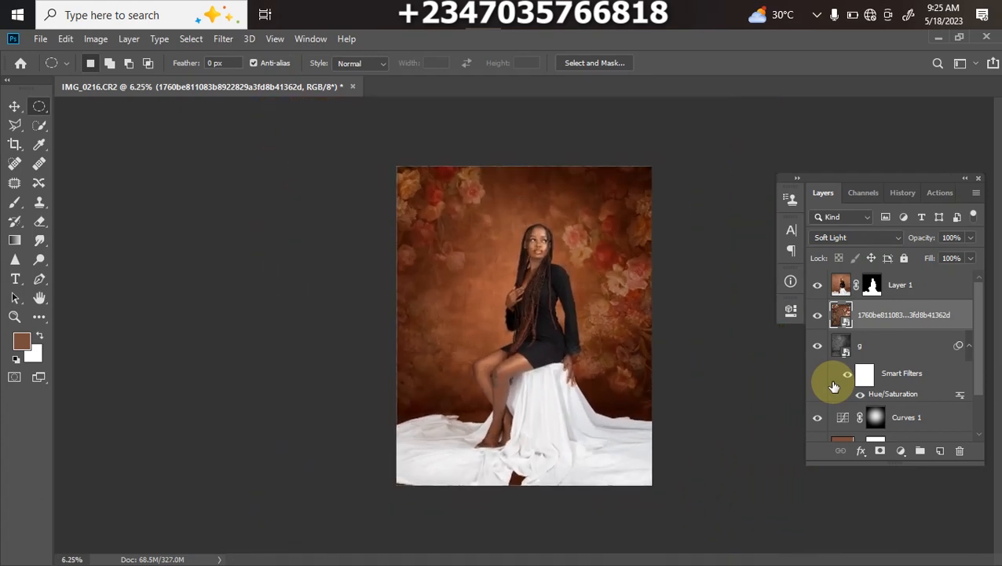
{"action": "left_click", "coordinate": [627, 19]}
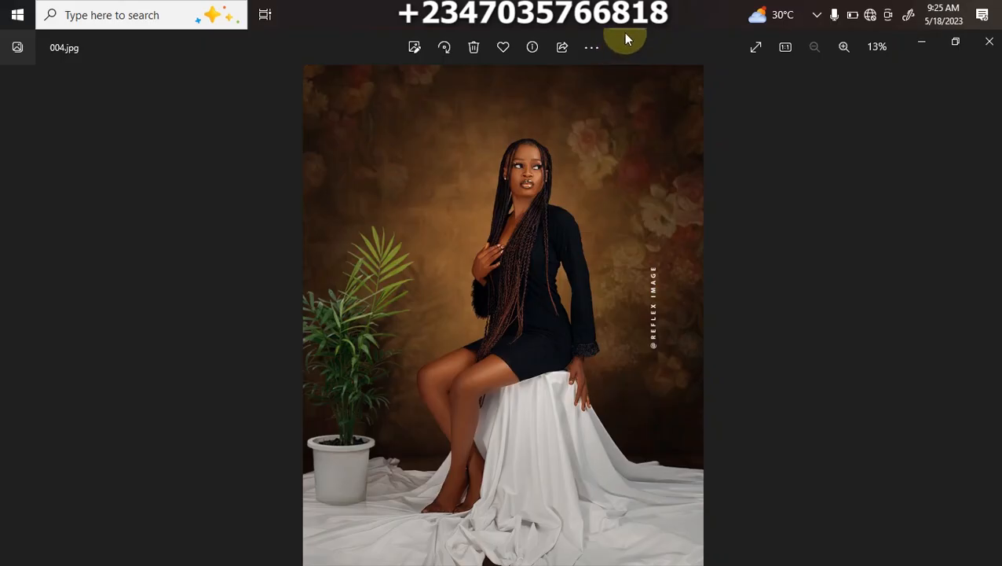
{"action": "left_click", "coordinate": [627, 10]}
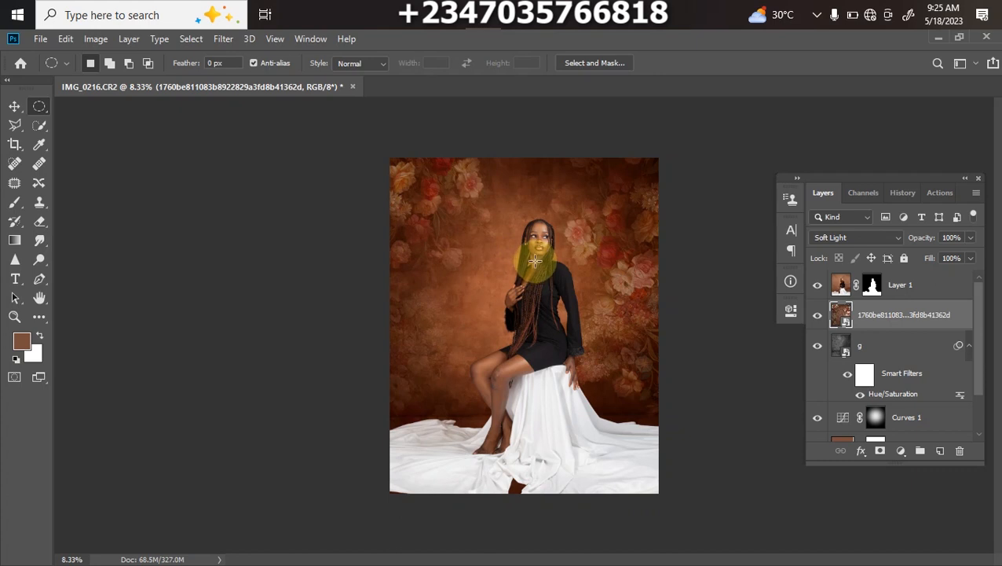
Add a Hue/Saturation adjustment layer above the floral image with Hue +12 and Saturation -17.
{"action": "left_click", "coordinate": [899, 452]}
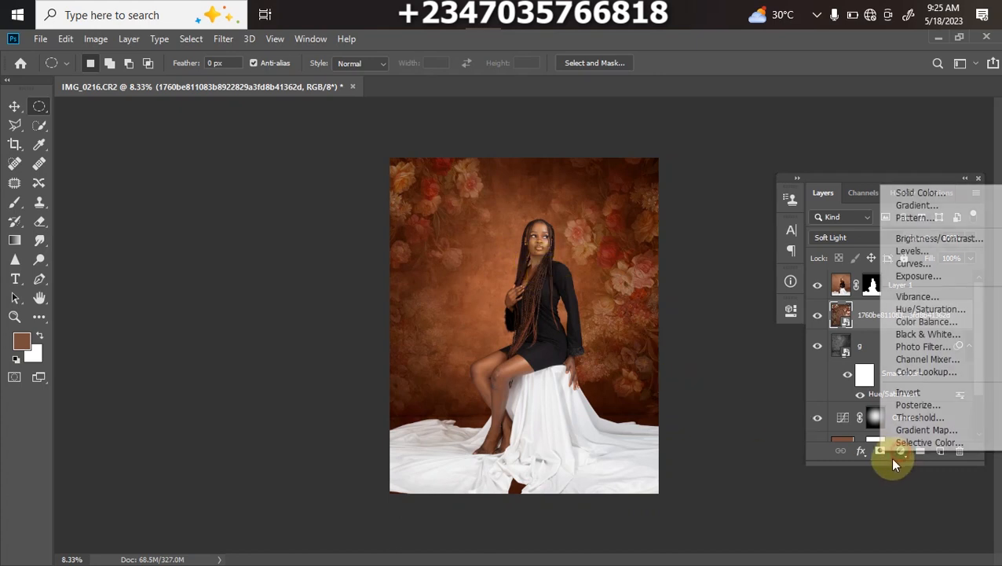
{"action": "left_click", "coordinate": [915, 308]}
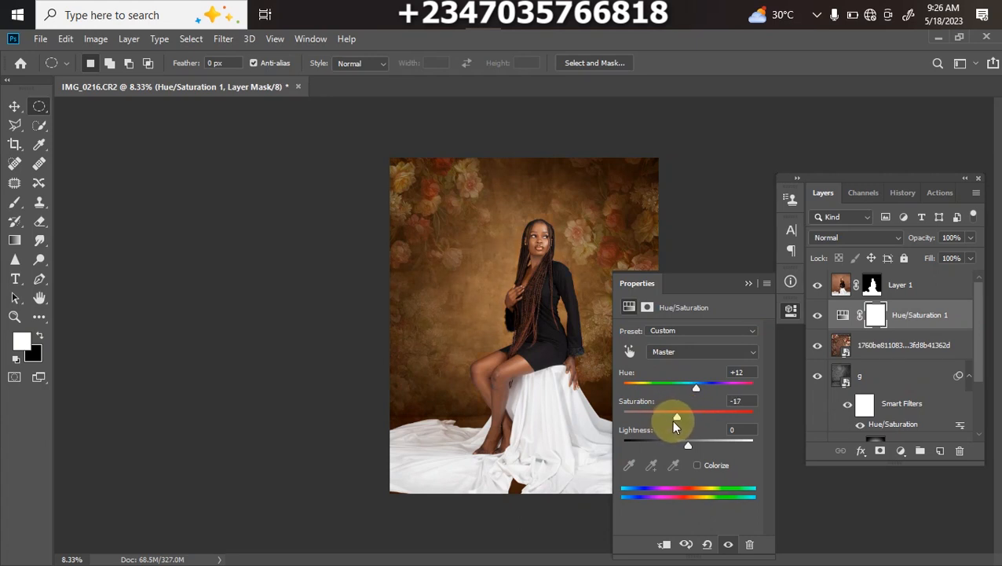
{"action": "key", "text": "Return"}
{"action": "key", "text": "ctrl+minus"}
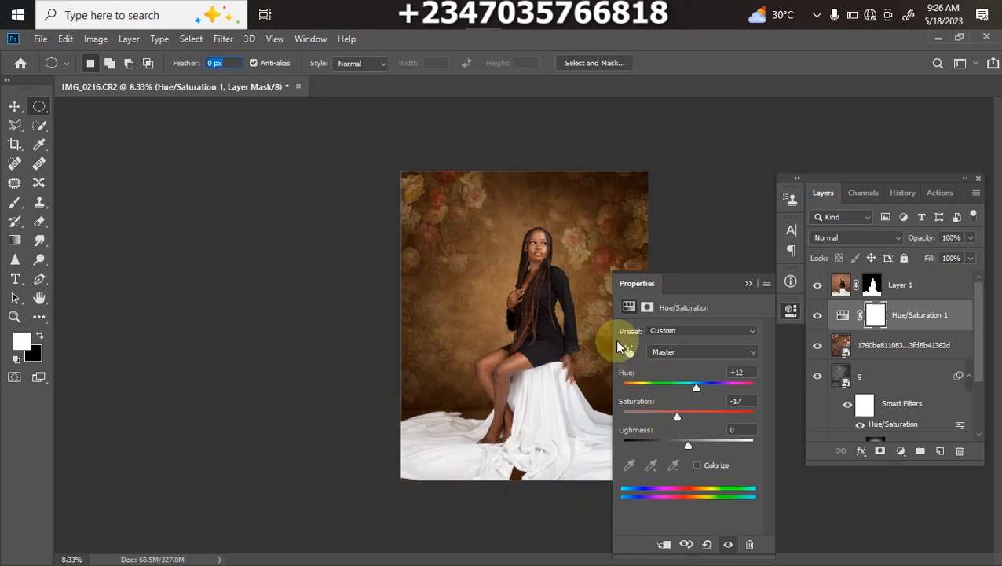
{"action": "left_click", "coordinate": [747, 285]}
{"action": "key", "text": "ctrl+plus"}
{"action": "key", "text": "ctrl+plus"}
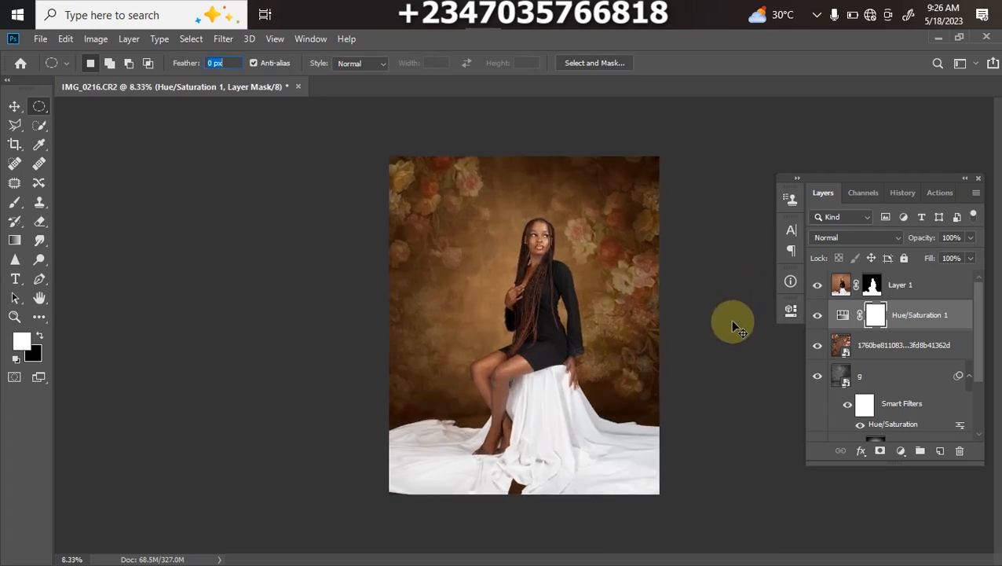
{"action": "key", "text": "ctrl+minus"}
{"action": "key", "text": "ctrl+plus"}
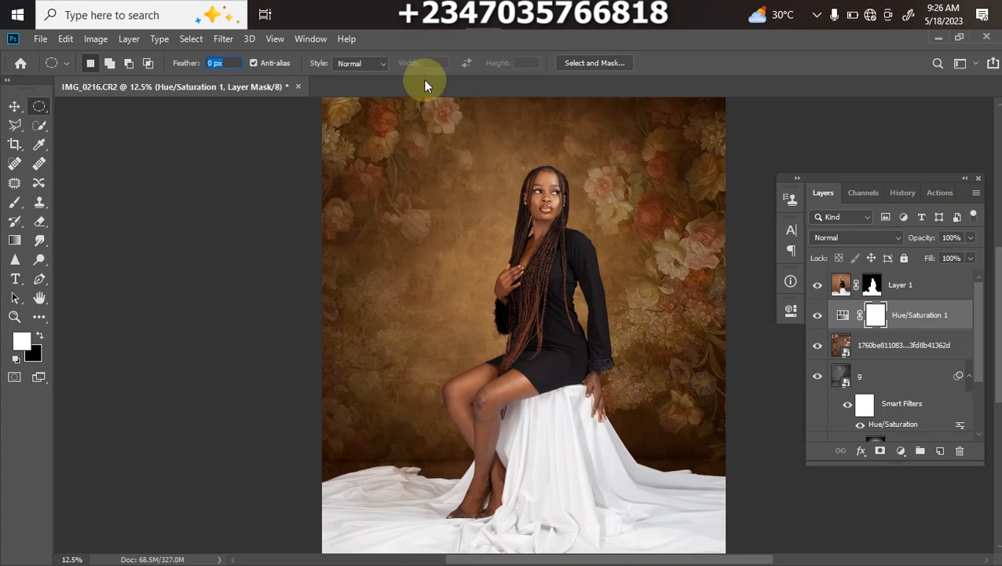
Switch to File Explorer, open the upload folder inside png 04, and select the potted plant image Reflex (298).
{"action": "mouse_move", "coordinate": [450, 17]}
{"action": "left_click", "coordinate": [487, 110]}
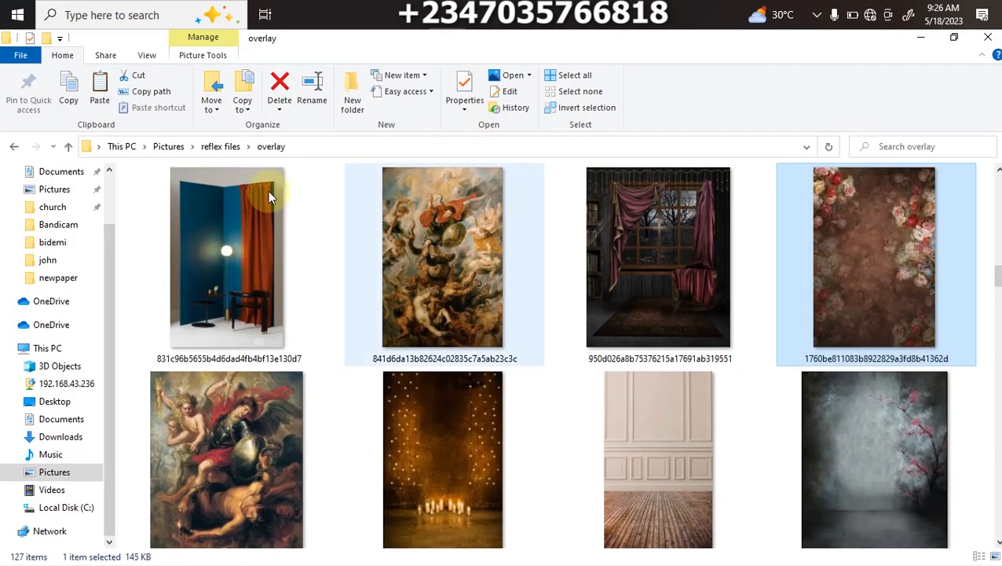
{"action": "left_click", "coordinate": [214, 148]}
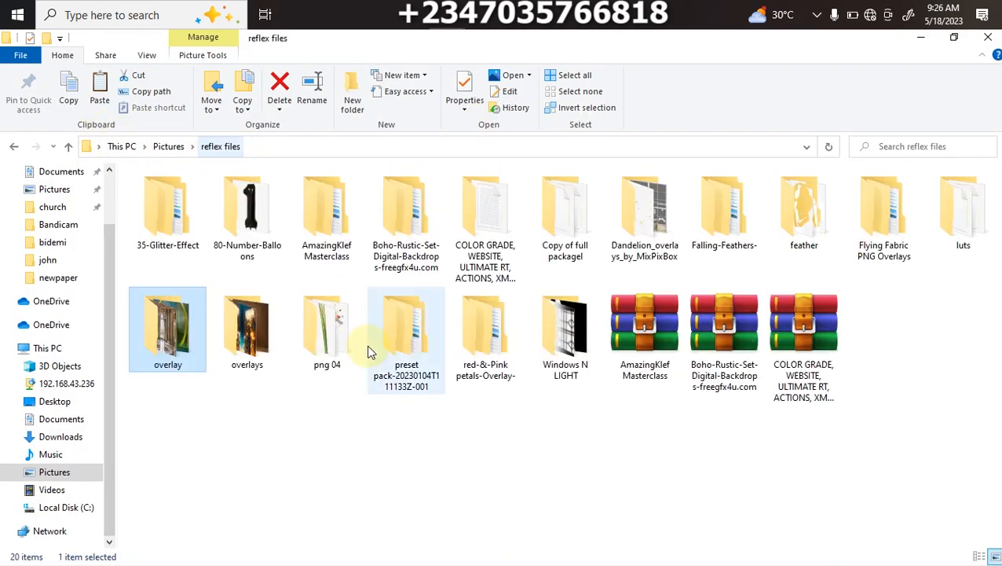
{"action": "left_click", "coordinate": [336, 345]}
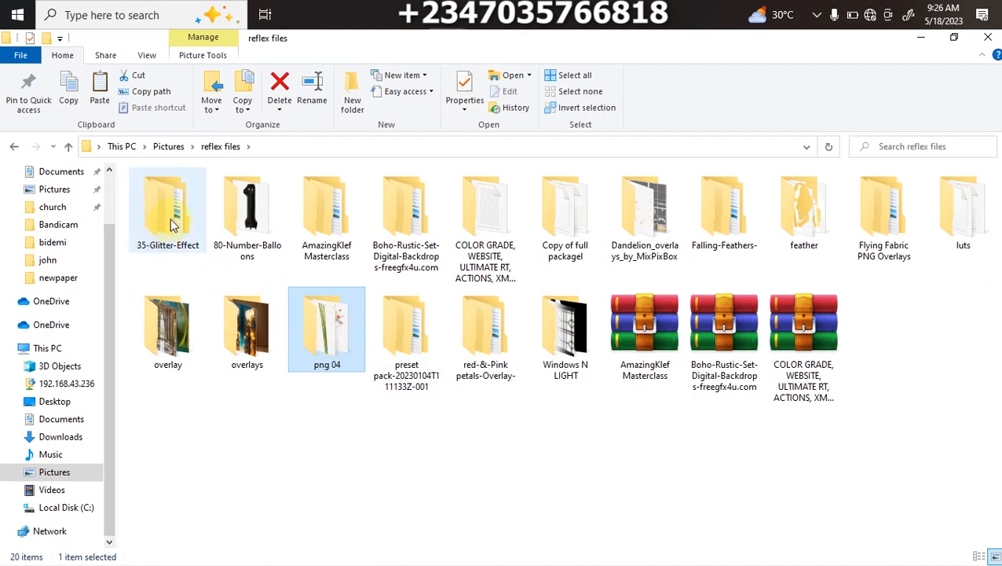
{"action": "key", "text": "Return"}
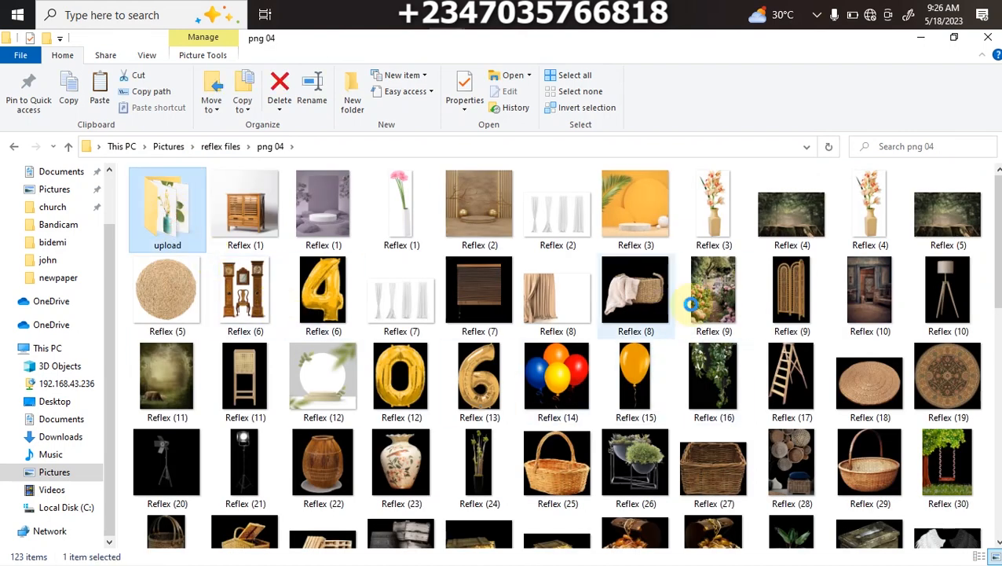
{"action": "key", "text": "Return"}
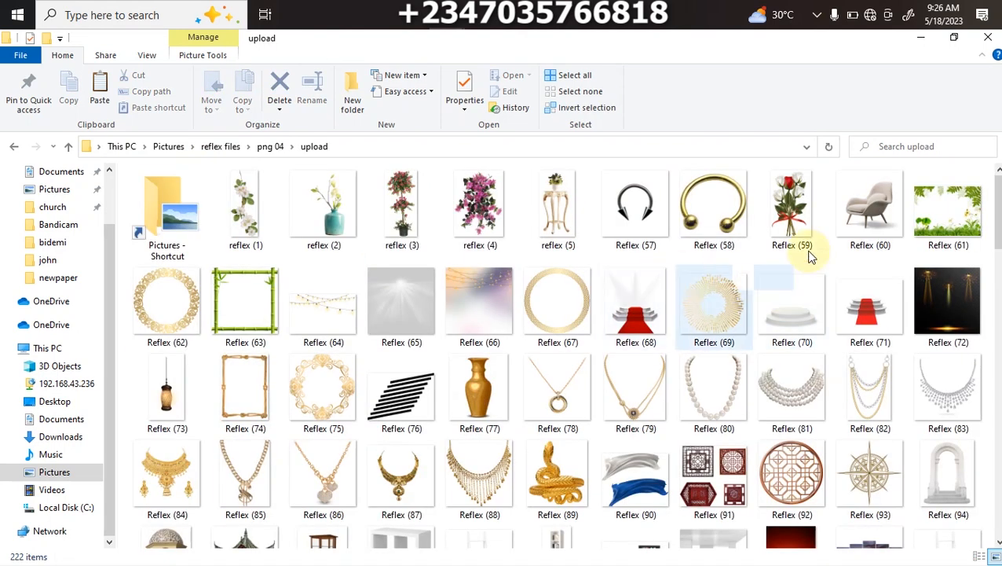
{"action": "scroll", "coordinate": [841, 228], "scroll_direction": "down", "scroll_amount": 2}
{"action": "scroll", "coordinate": [841, 228], "scroll_direction": "down", "scroll_amount": 15}
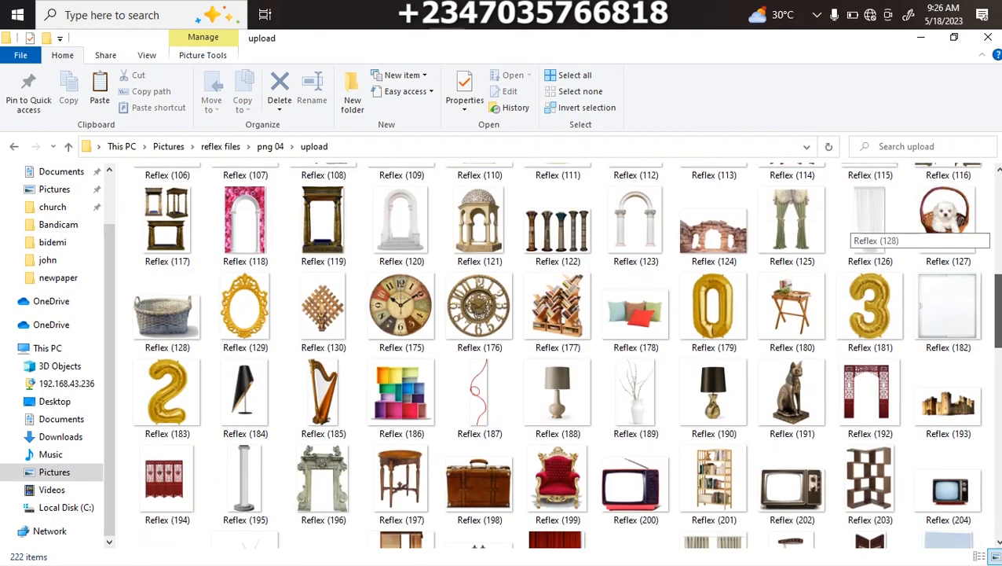
{"action": "scroll", "coordinate": [840, 228], "scroll_direction": "down", "scroll_amount": 6}
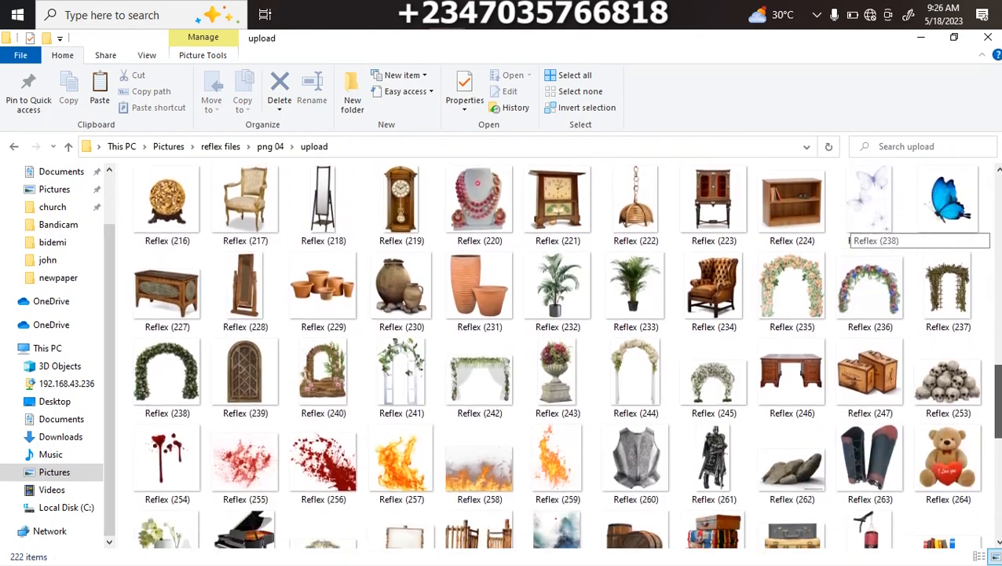
{"action": "scroll", "coordinate": [840, 228], "scroll_direction": "down", "scroll_amount": 1}
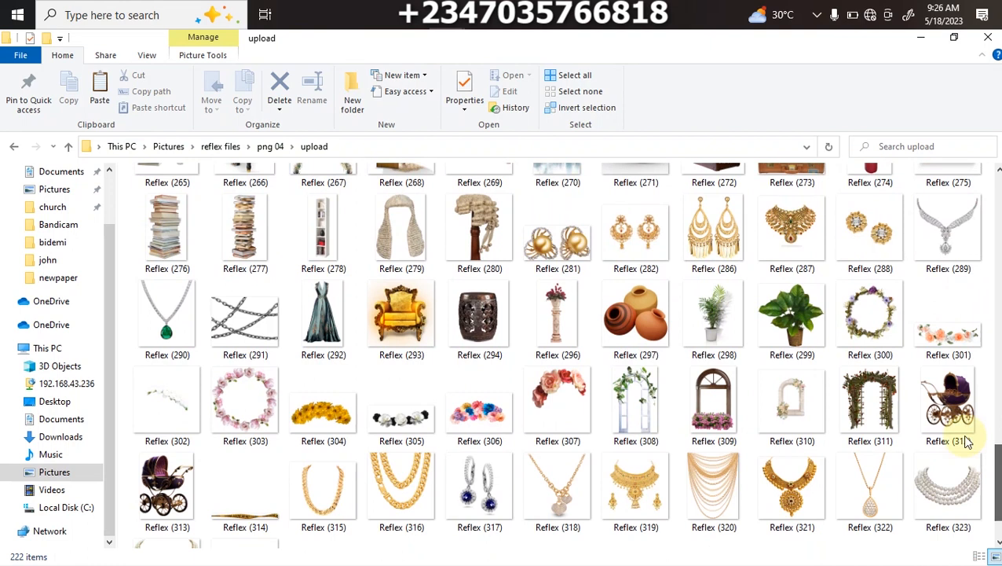
{"action": "left_click", "coordinate": [705, 290]}
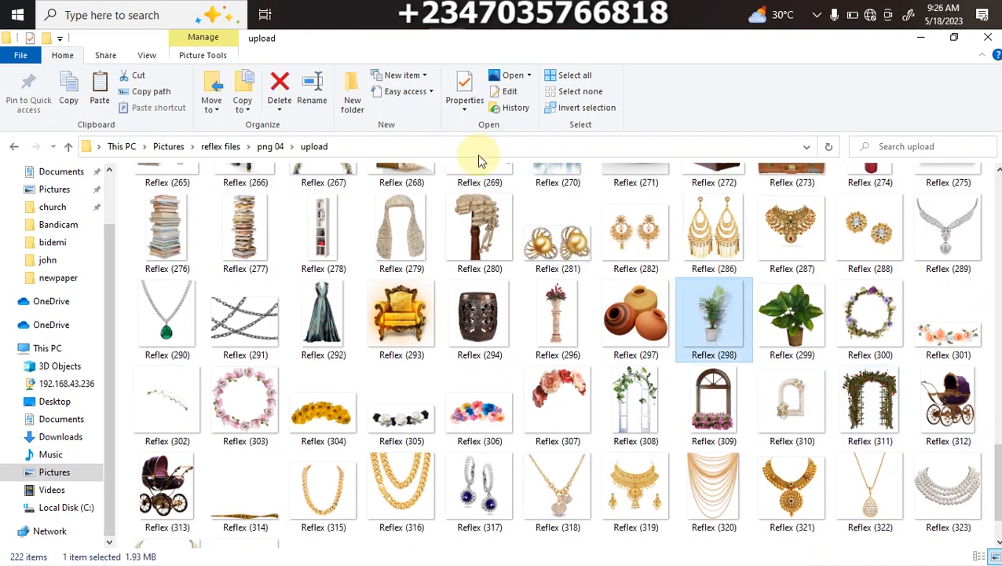
Place Reflex (298) into the Photoshop portrait, enlarge it slightly, and position the plant to the left of the woman.
{"action": "left_click", "coordinate": [477, 15]}
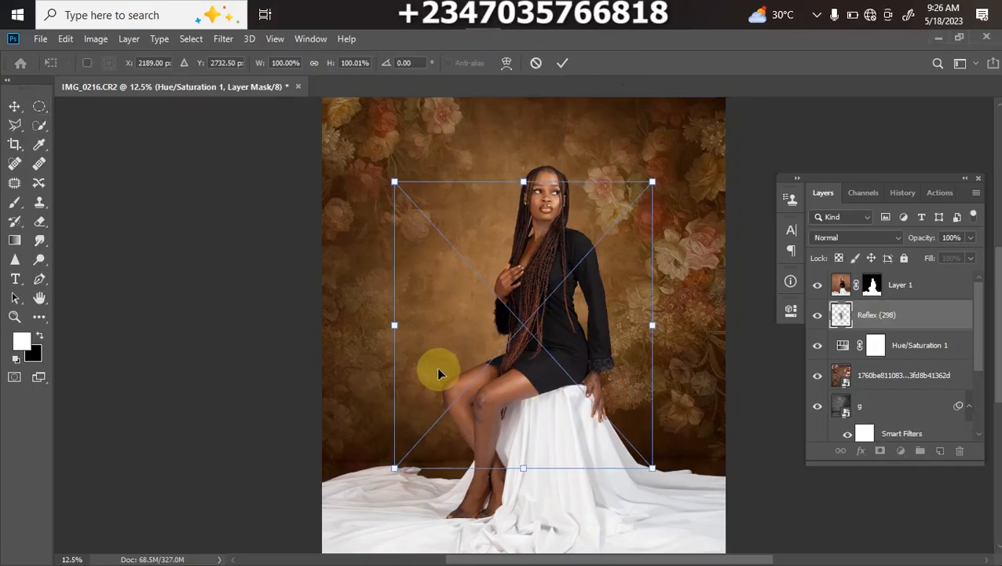
{"action": "left_click_drag", "start_coordinate": [548, 306], "coordinate": [402, 318]}
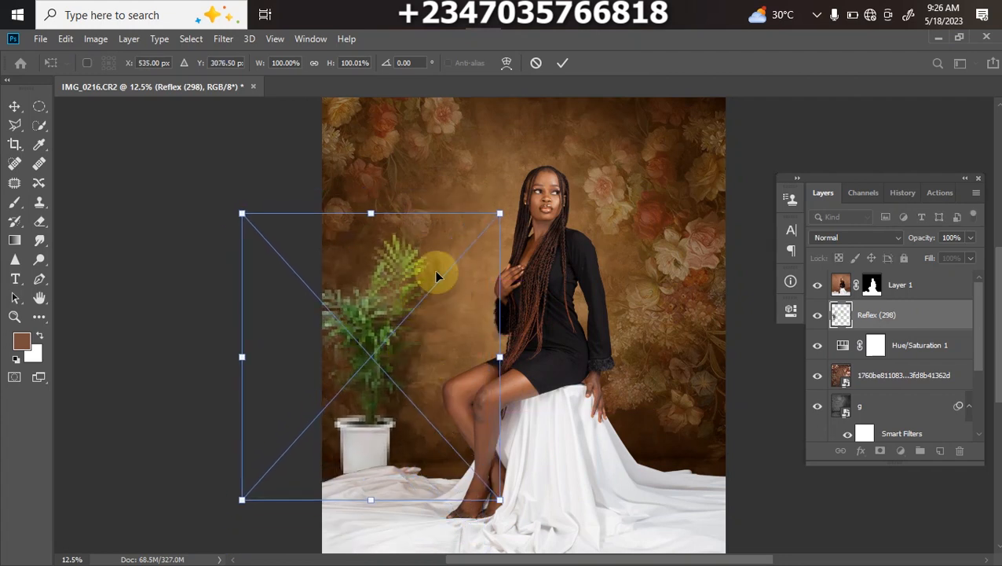
{"action": "left_click_drag", "start_coordinate": [515, 217], "coordinate": [535, 183]}
{"action": "key", "text": "ctrl+z"}
{"action": "key", "text": "Return"}
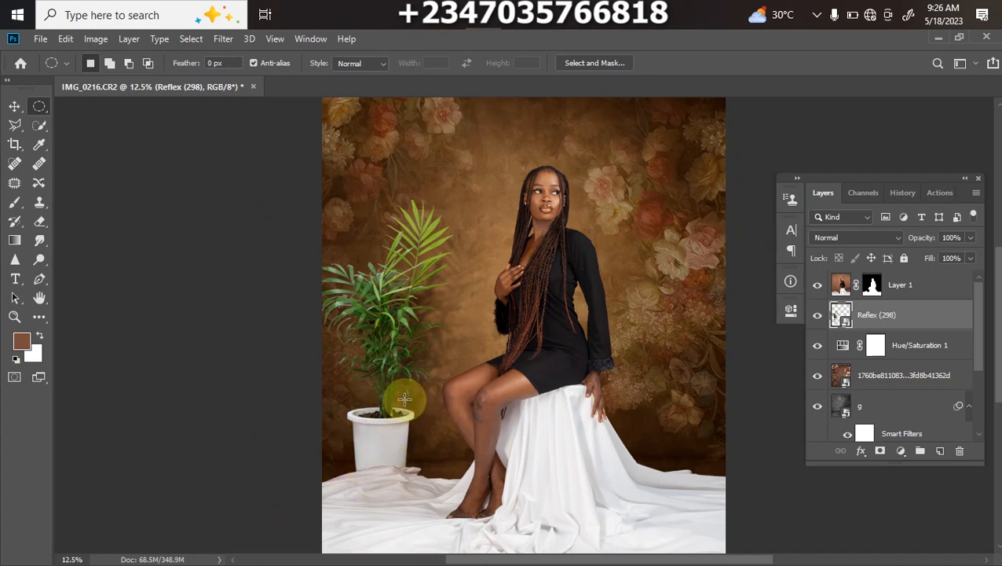
Move the Reflex (298) layer above Layer 1 and lower the plant so its pot stands on the white cloth.
{"action": "left_click_drag", "start_coordinate": [920, 315], "coordinate": [902, 276]}
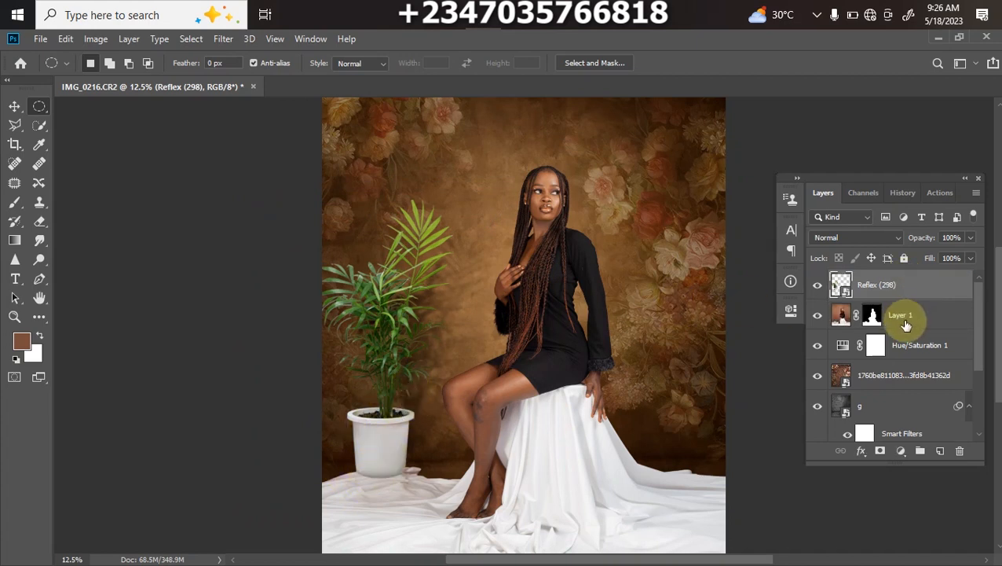
{"action": "key", "text": "ctrl+minus"}
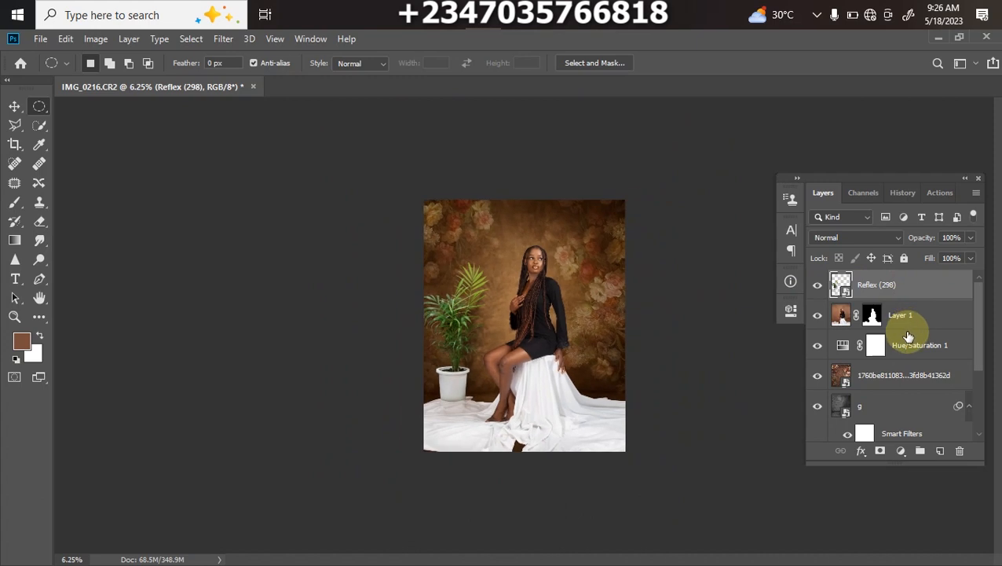
{"action": "key", "text": "ctrl+t"}
{"action": "left_click_drag", "start_coordinate": [458, 371], "coordinate": [454, 395]}
{"action": "key", "text": "Return"}
{"action": "key", "text": "ctrl+plus"}
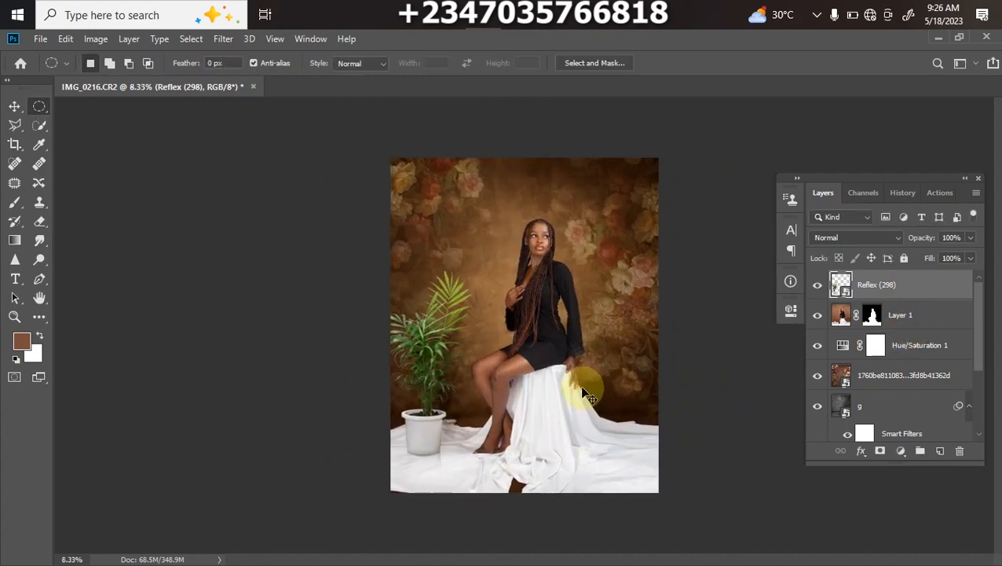
Draw a circular selection centered around the woman and invert it to select the surrounding area.
{"action": "key", "text": "ctrl+minus"}
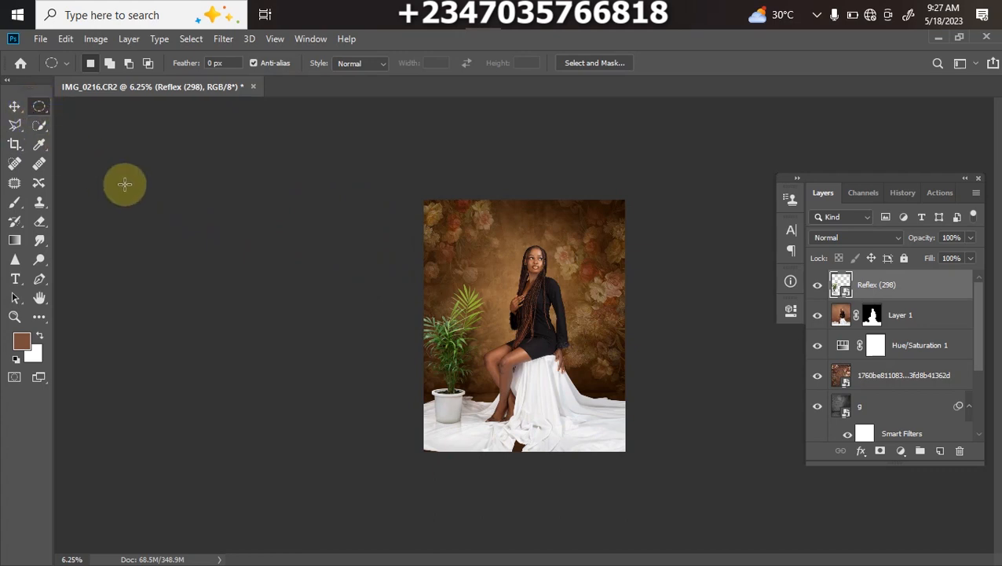
{"action": "left_click_drag", "start_coordinate": [482, 234], "coordinate": [637, 406]}
{"action": "left_click_drag", "start_coordinate": [530, 326], "coordinate": [528, 328]}
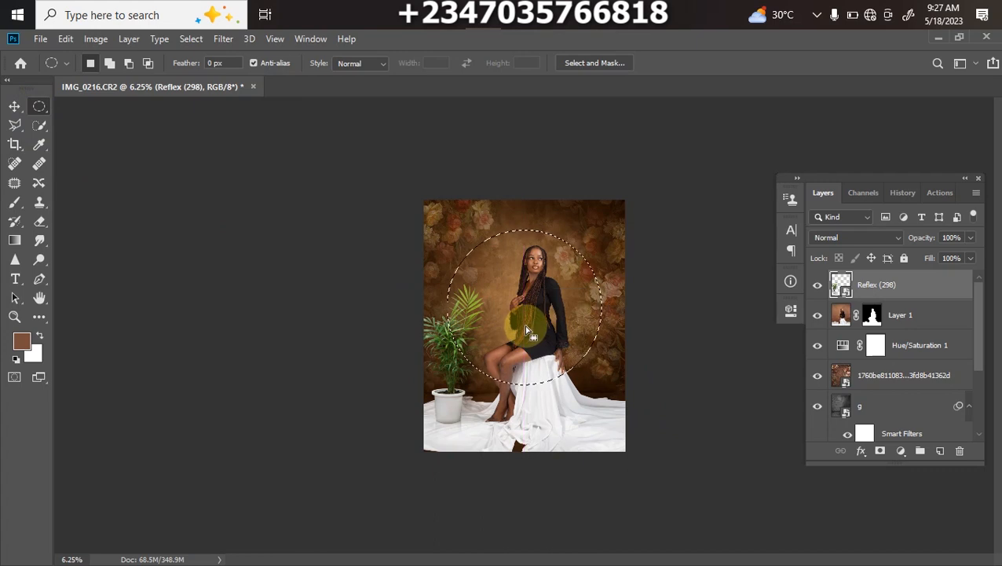
{"action": "key", "text": "ctrl+shift+i"}
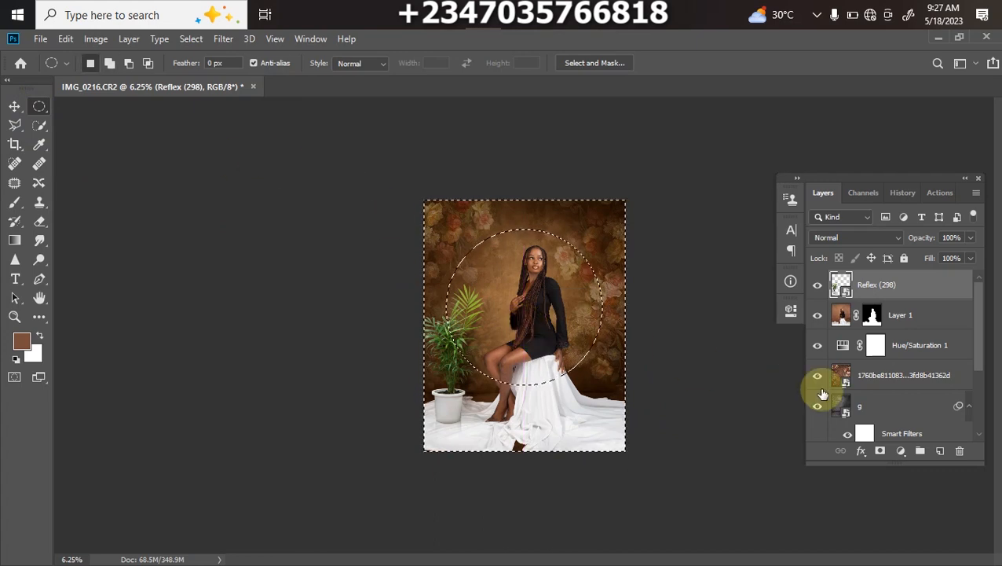
Add a black Solid Color fill layer covering the selected area outside the circle.
{"action": "left_click", "coordinate": [901, 458]}
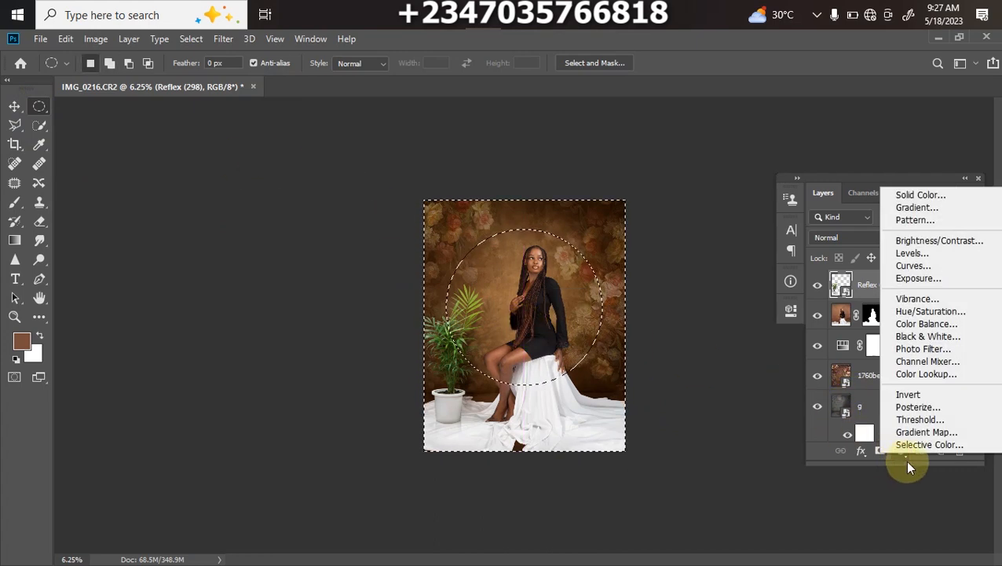
{"action": "left_click", "coordinate": [900, 199]}
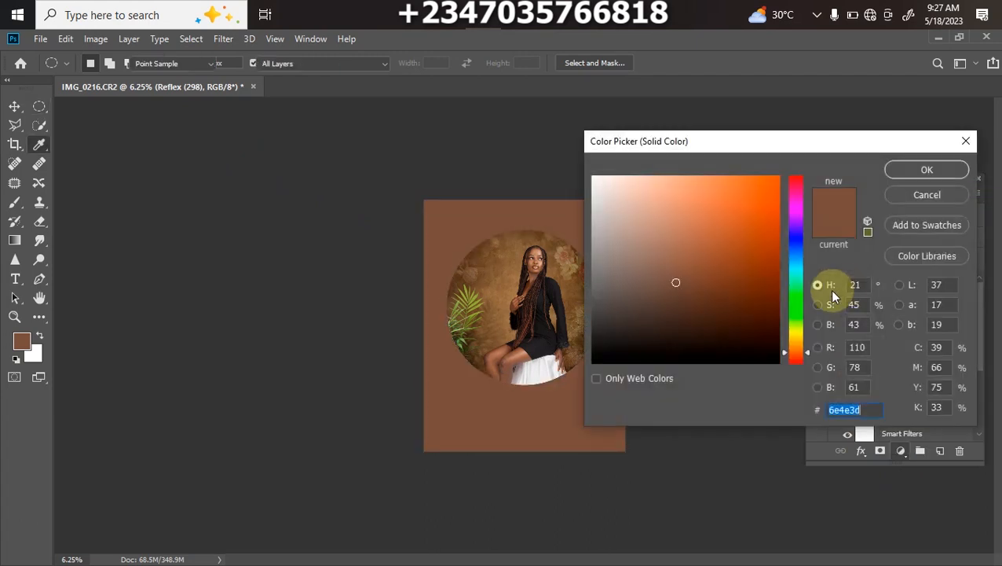
{"action": "left_click", "coordinate": [649, 323]}
{"action": "left_click_drag", "start_coordinate": [599, 349], "coordinate": [477, 414]}
{"action": "key", "text": "Return"}
Feather the black fill layer's mask to 798 px and lower the layer's opacity to 24%.
{"action": "left_click", "coordinate": [877, 287]}
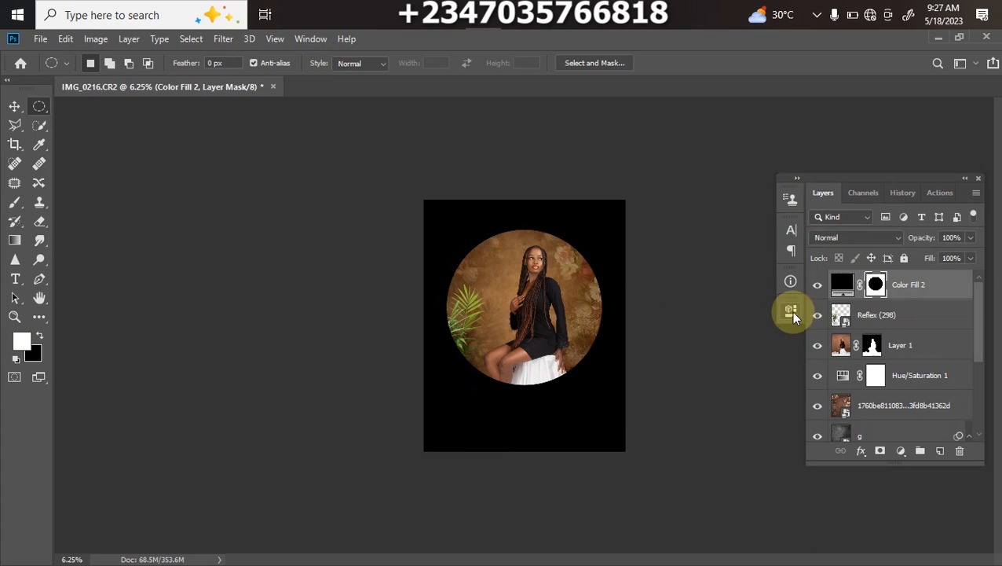
{"action": "left_click", "coordinate": [791, 309]}
{"action": "left_click_drag", "start_coordinate": [742, 434], "coordinate": [750, 435]}
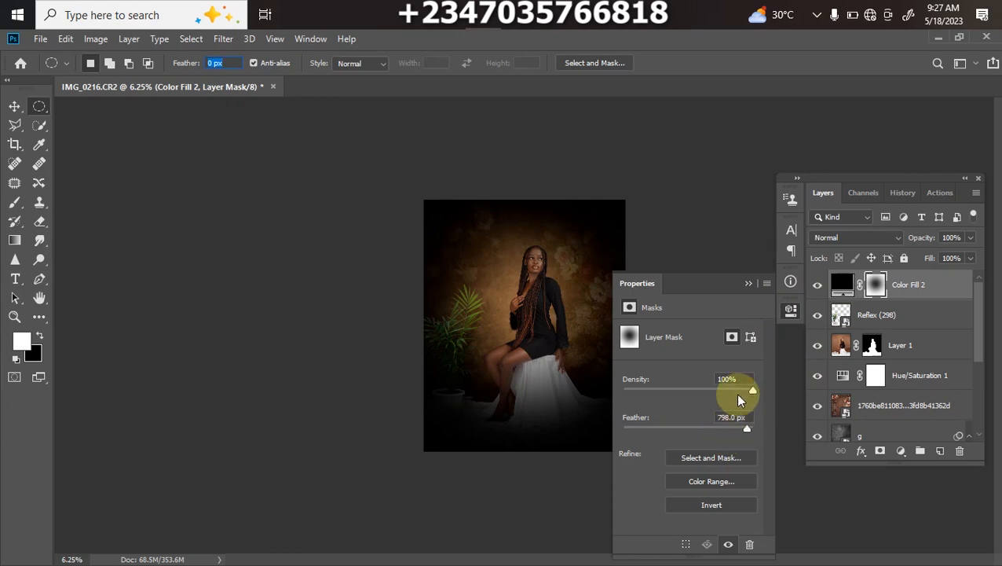
{"action": "left_click_drag", "start_coordinate": [971, 245], "coordinate": [919, 253]}
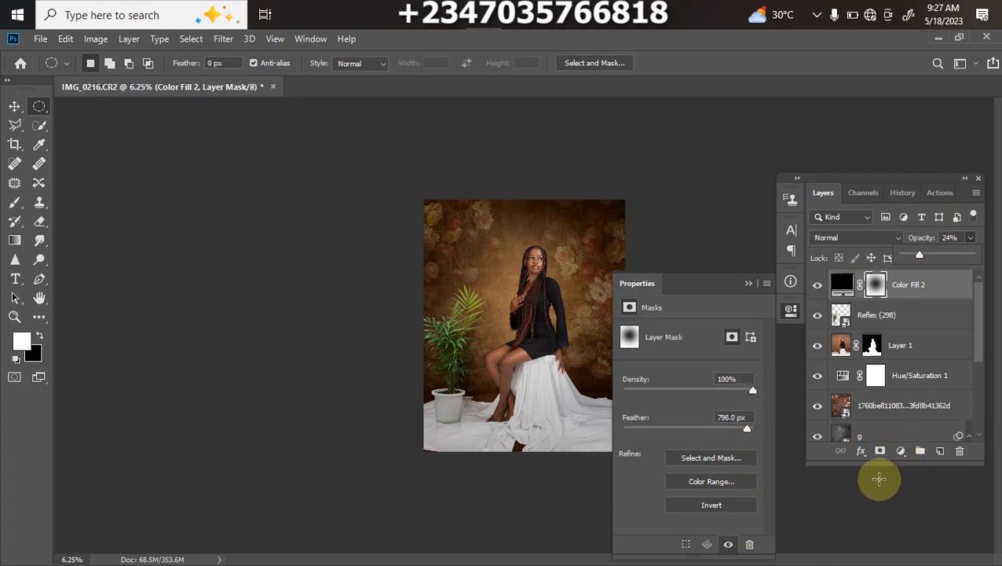
Add a Color Lookup adjustment layer above the black vignette fill using the mela chocolate.CUBE 3D LUT.
{"action": "left_click", "coordinate": [901, 452]}
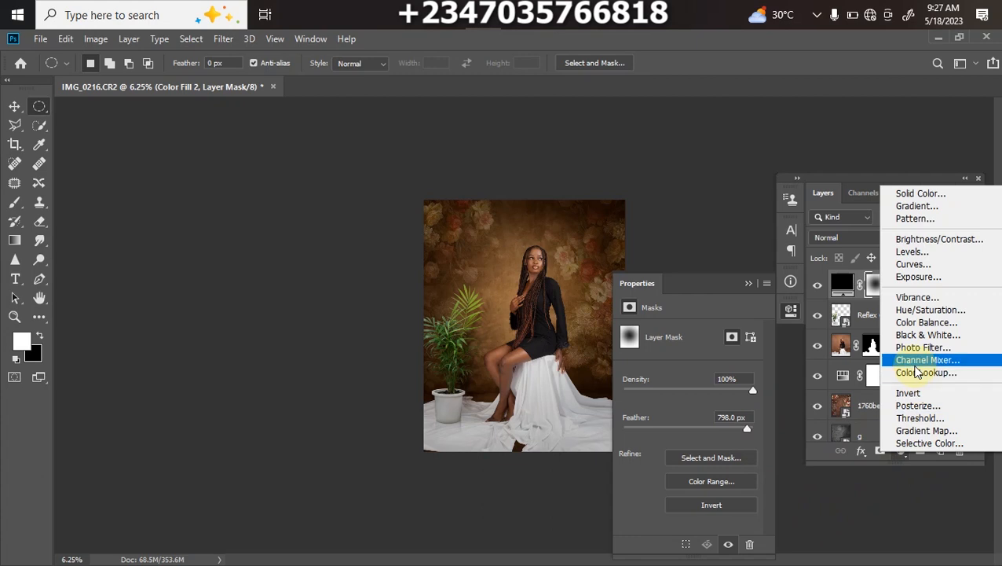
{"action": "left_click", "coordinate": [918, 372]}
{"action": "left_click", "coordinate": [721, 332]}
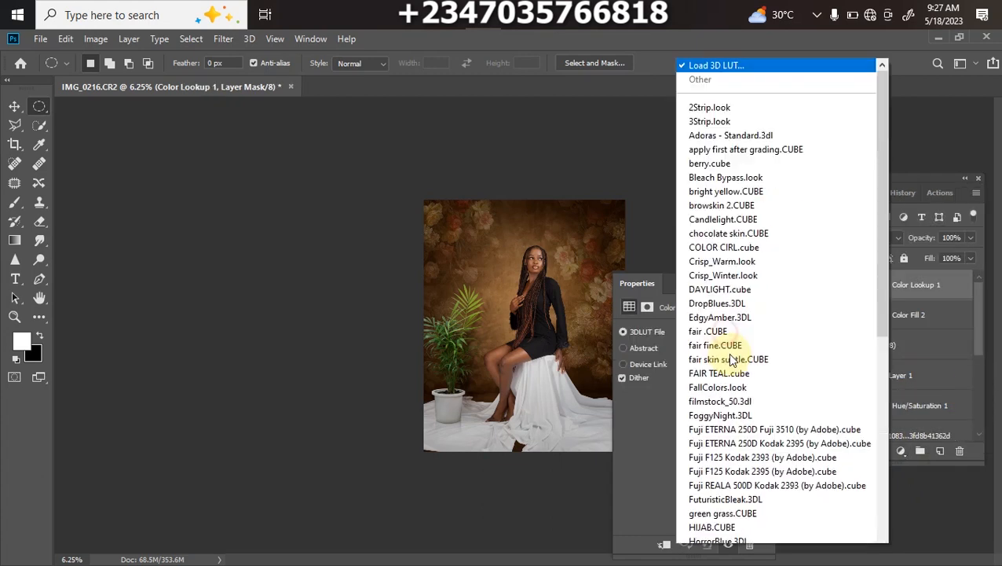
{"action": "left_click", "coordinate": [892, 309]}
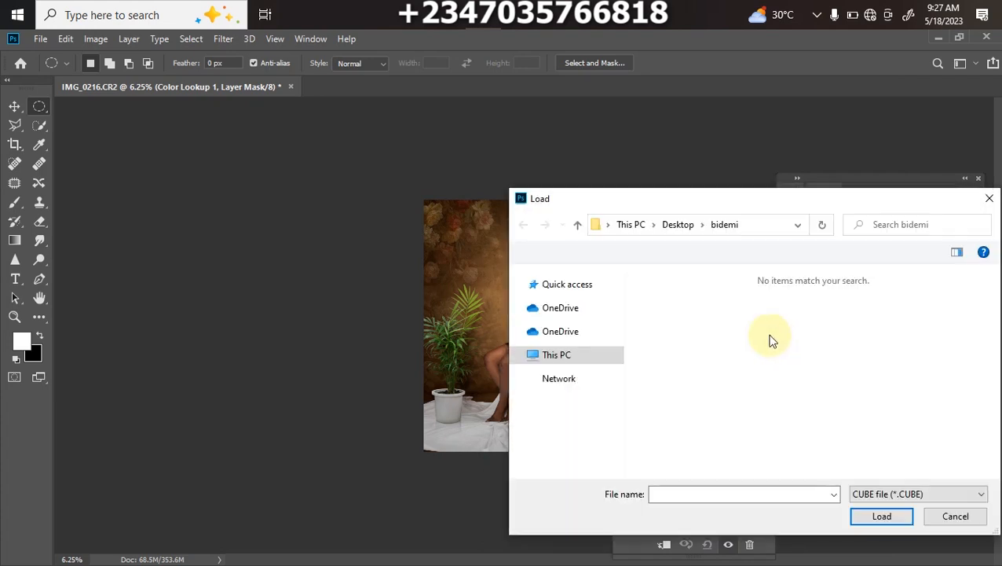
{"action": "left_click", "coordinate": [953, 515]}
{"action": "left_click", "coordinate": [719, 331]}
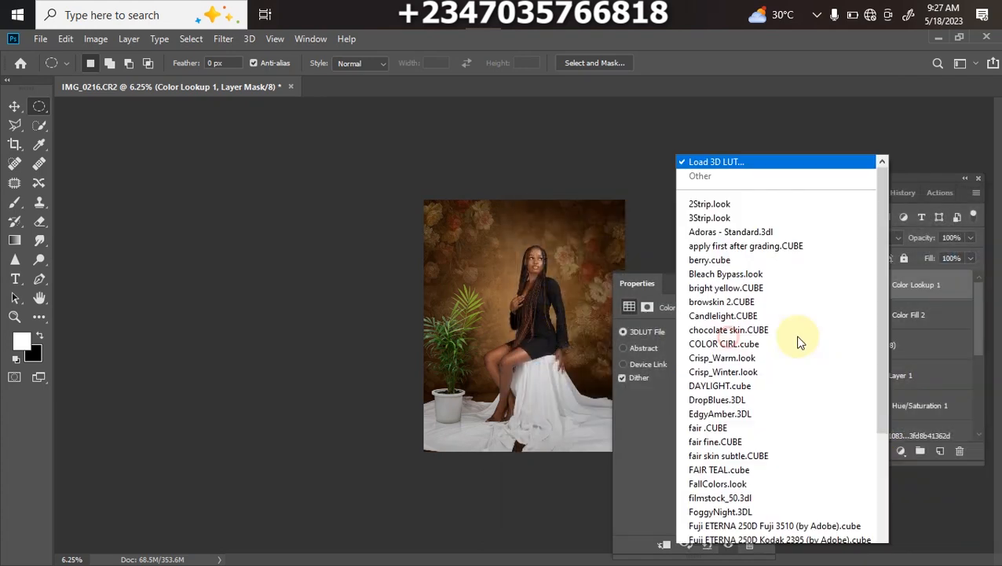
{"action": "scroll", "coordinate": [889, 338], "scroll_direction": "down", "scroll_amount": 10}
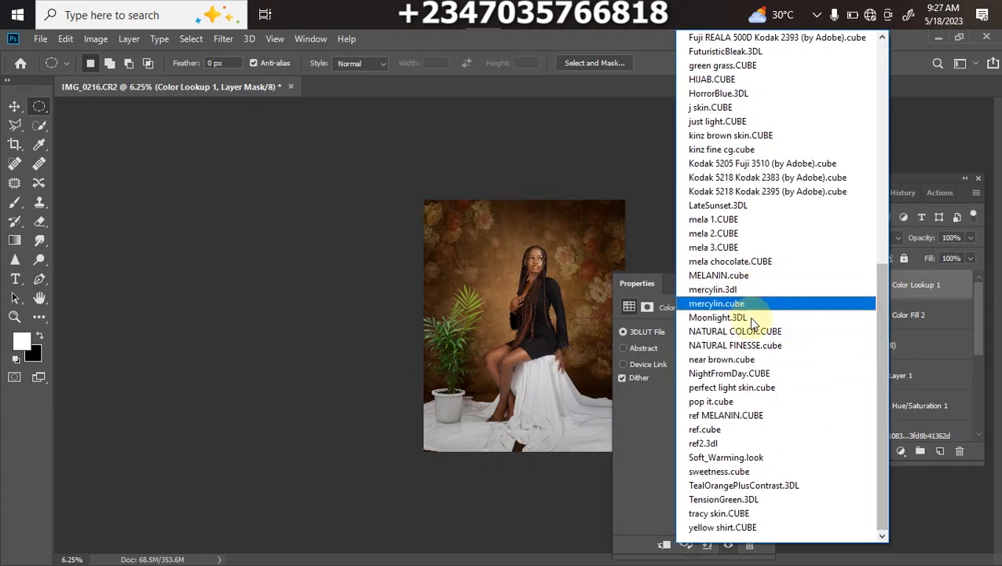
{"action": "left_click", "coordinate": [726, 262]}
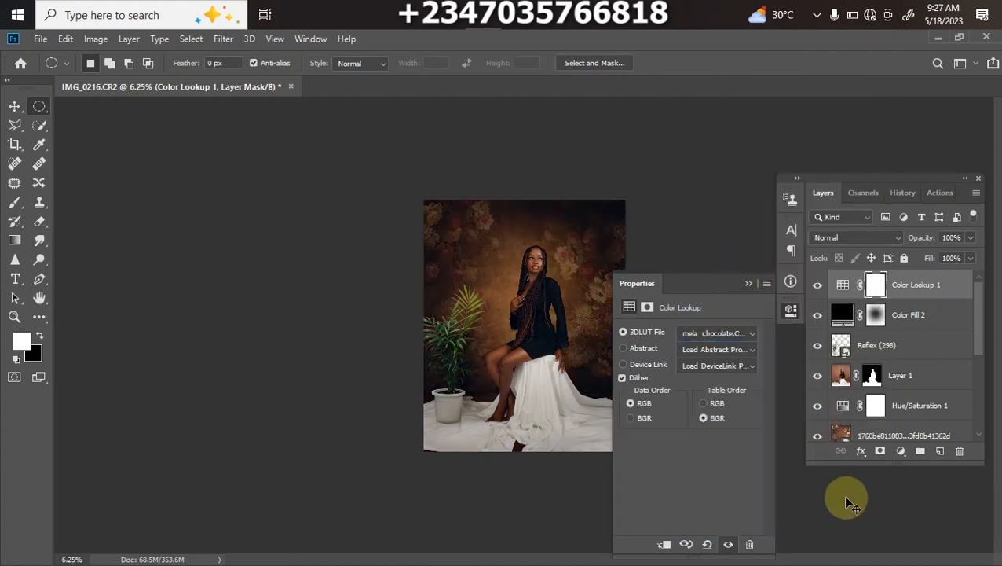
{"action": "key", "text": "ctrl+plus"}
{"action": "key", "text": "ctrl+plus"}
{"action": "key", "text": "ctrl+plus"}
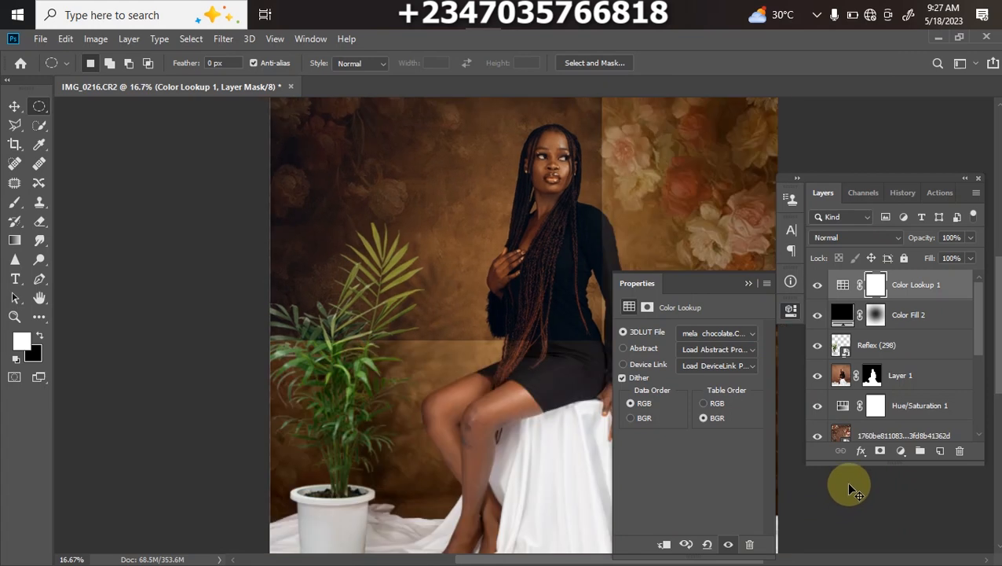
{"action": "key", "text": "ctrl+minus"}
{"action": "key", "text": "ctrl+minus"}
{"action": "key", "text": "ctrl+minus"}
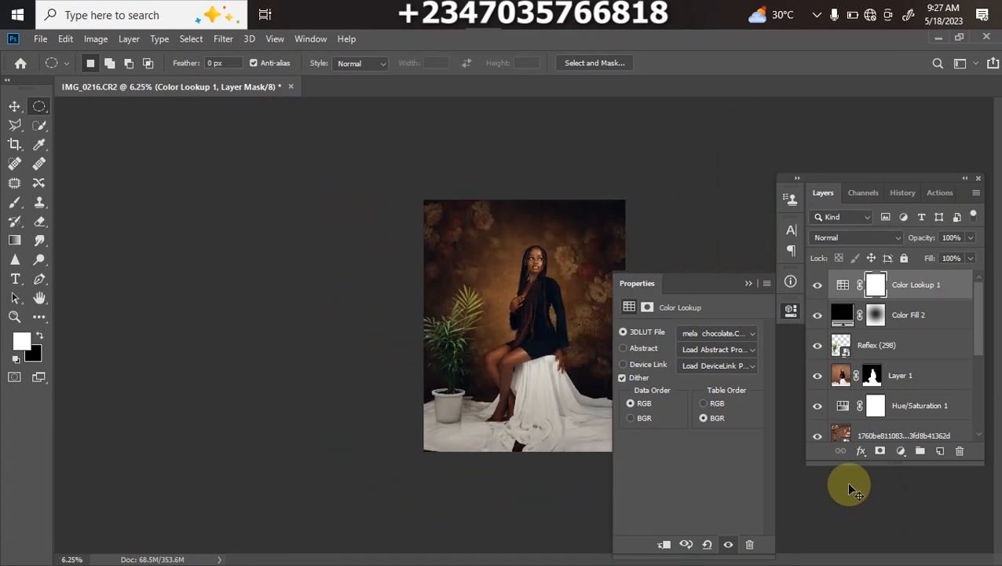